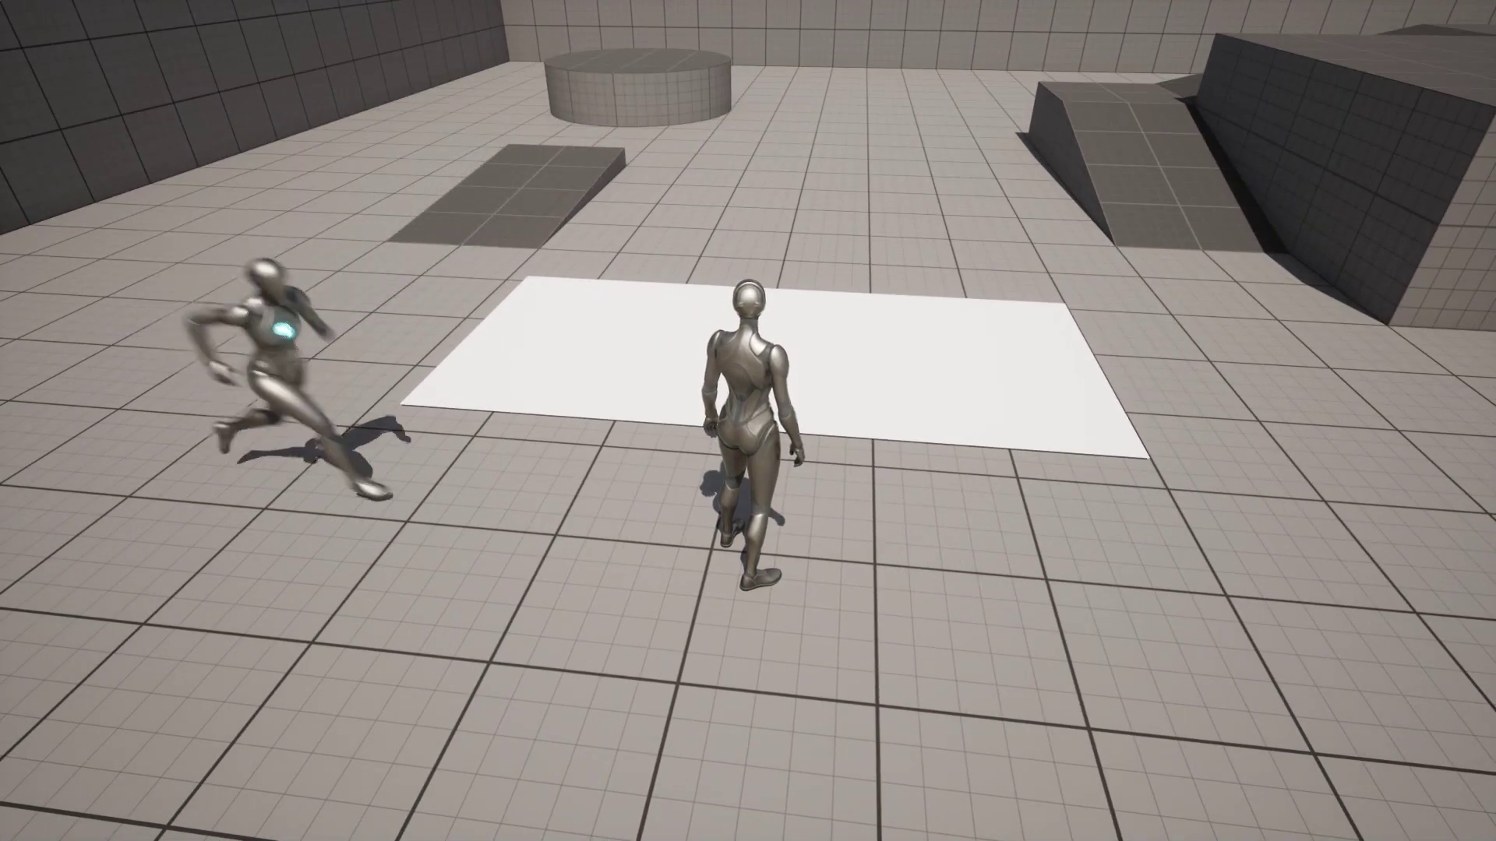
# - Create a child Blueprint of BP_ThirdPersonCharacter named AI in the ThirdPerson Blueprints folder
pyautogui.press('w')
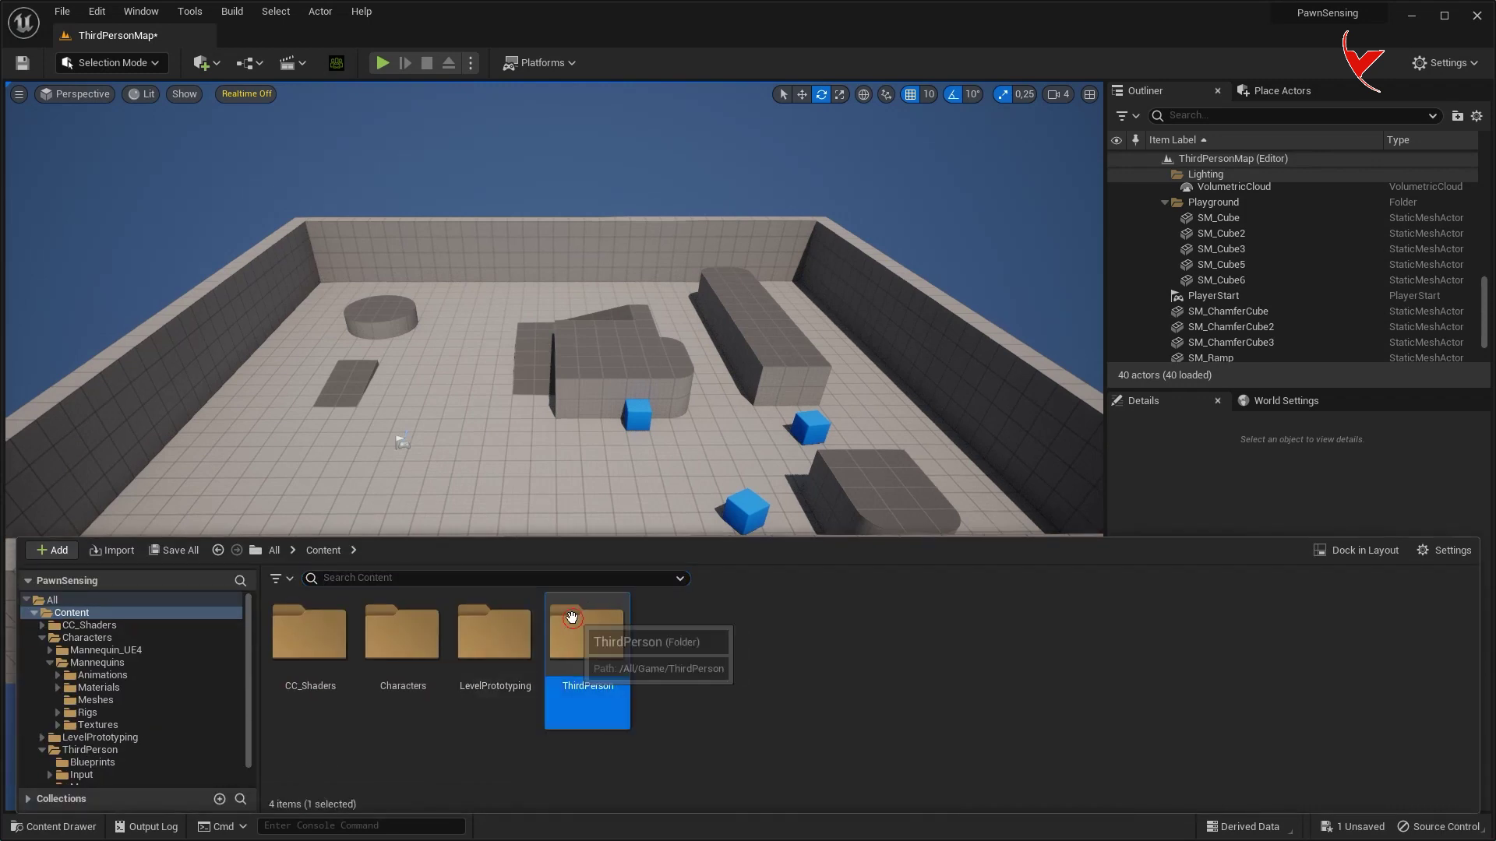
pyautogui.doubleClick(589, 628)
pyautogui.doubleClick(316, 635)
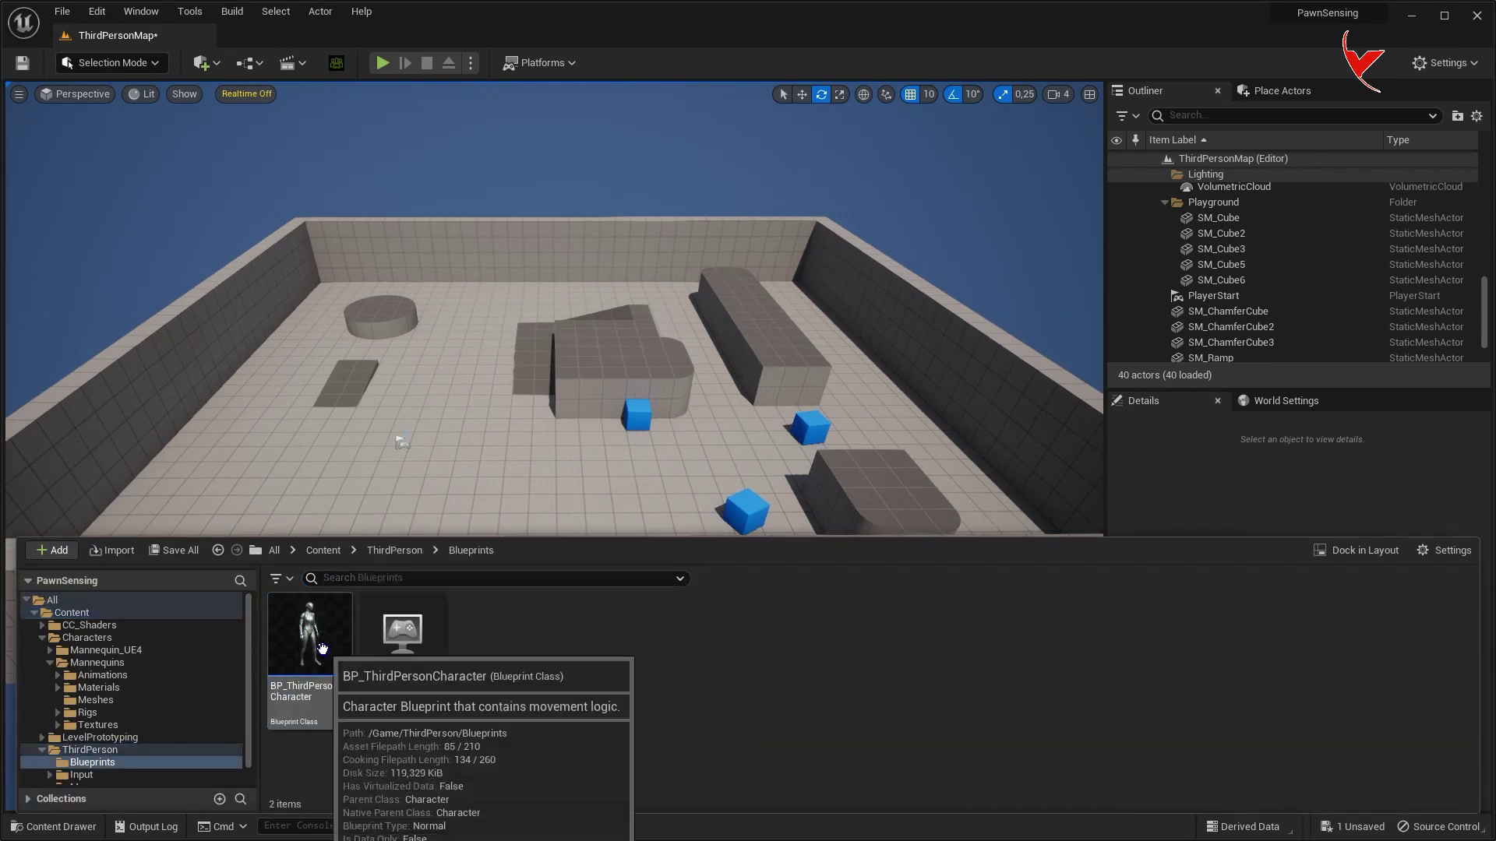
pyautogui.rightClick(322, 649)
pyautogui.click(388, 350)
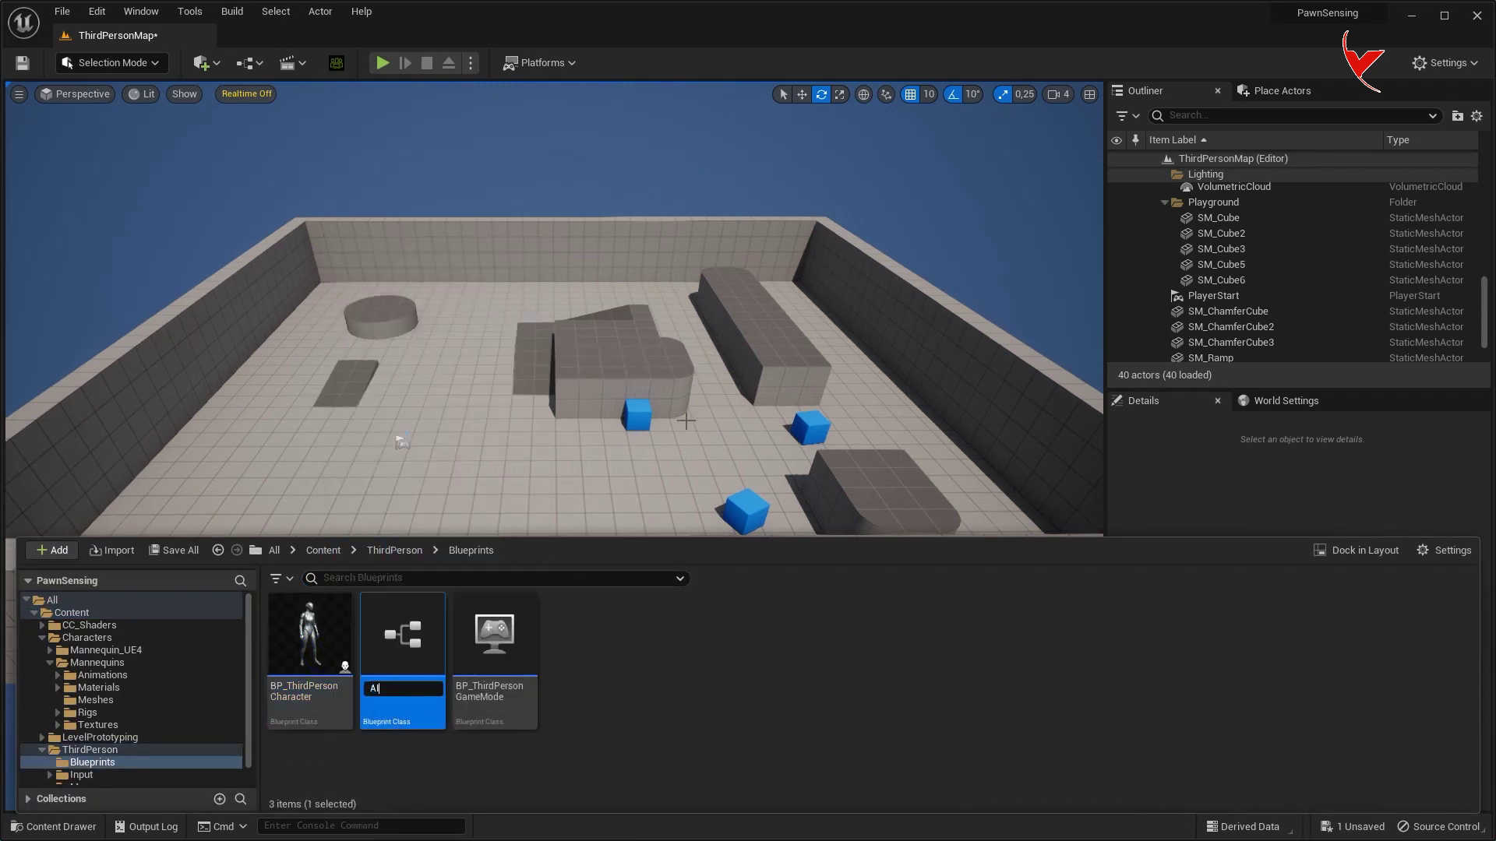
pyautogui.press('Return')
# - Place an AI character in the level and open its Blueprint editor, docked in the main window
pyautogui.hotkey('ctrl', 'space')
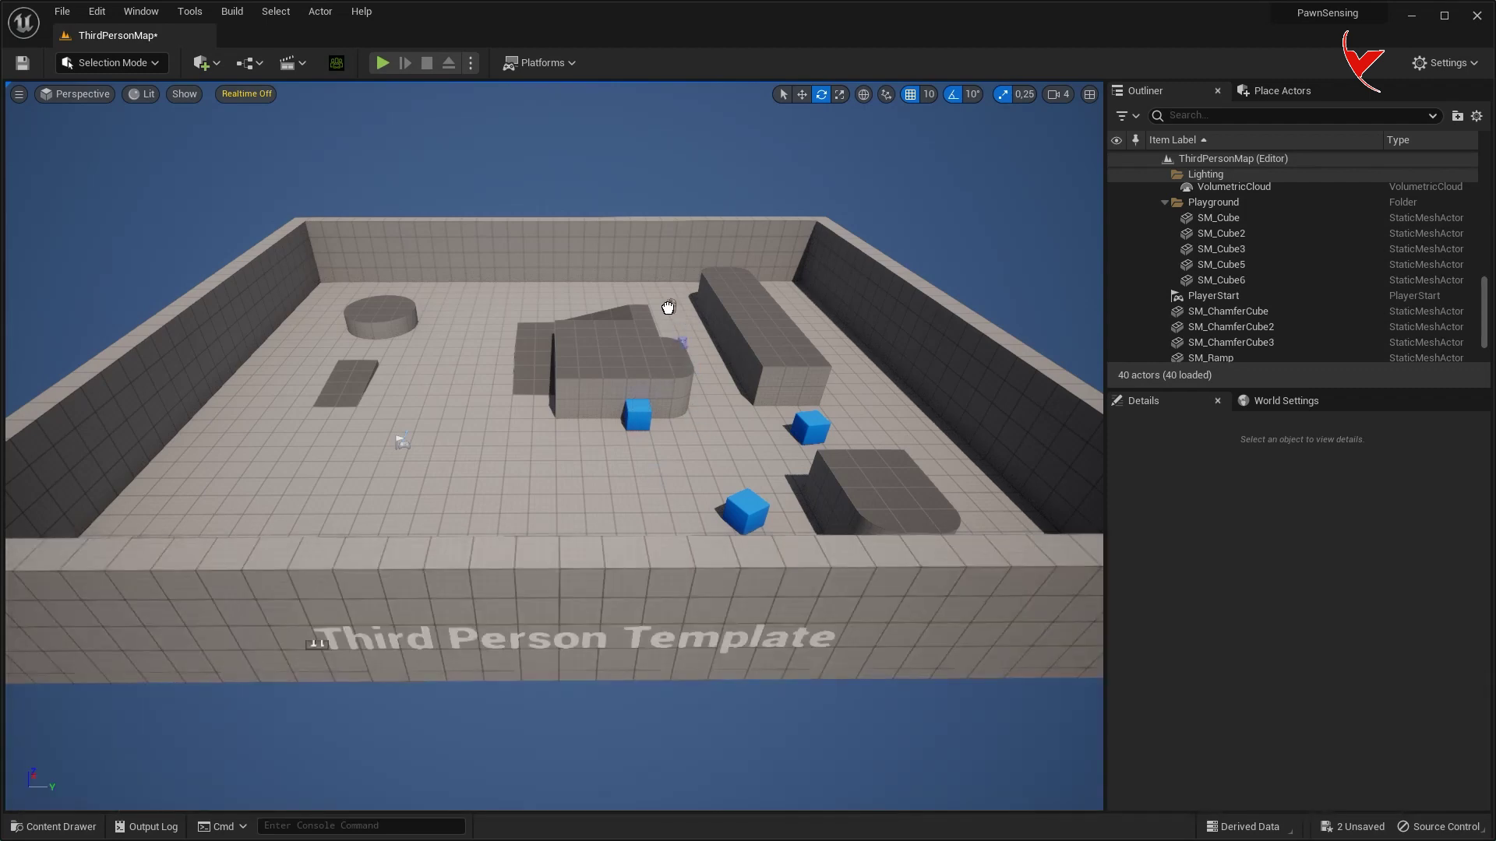
pyautogui.moveTo(665, 304); pyautogui.dragTo(664, 303)
pyautogui.hotkey('ctrl', 'space')
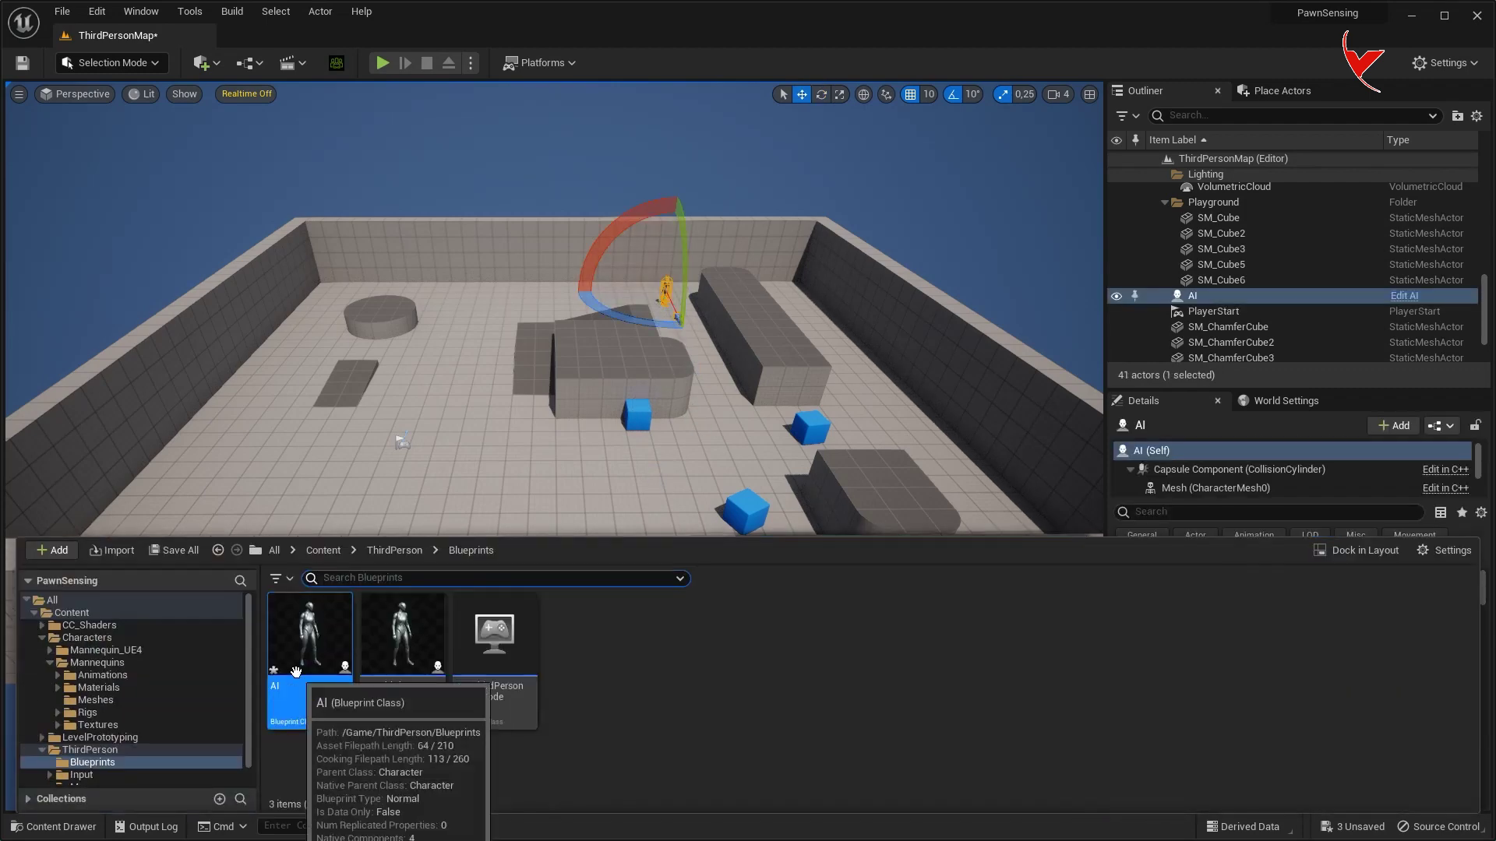
pyautogui.doubleClick(288, 686)
pyautogui.moveTo(732, 170); pyautogui.dragTo(320, 41)
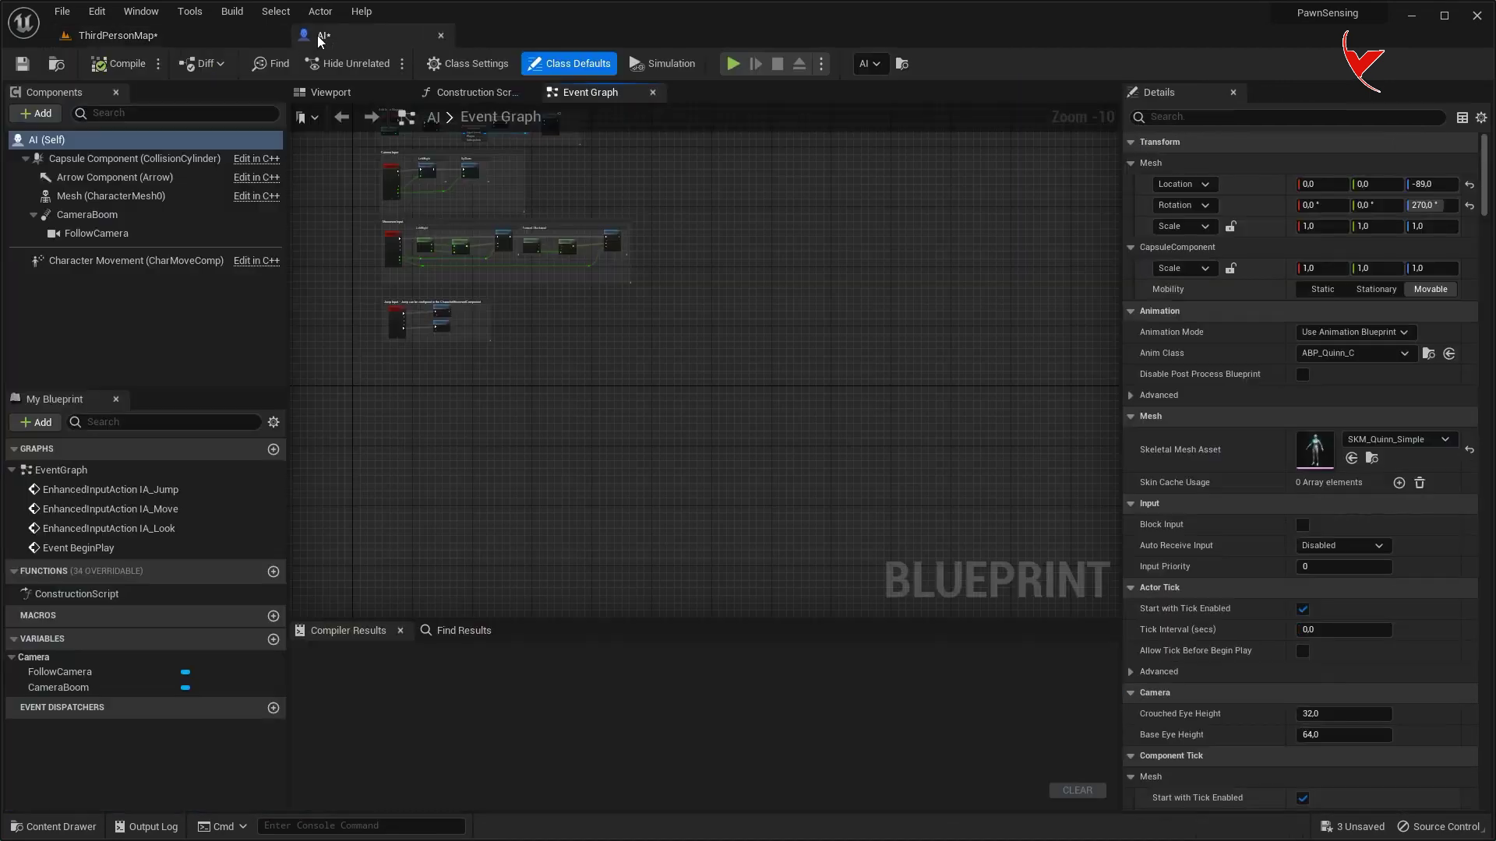
# - Delete all the inherited input event nodes from the AI Event Graph
pyautogui.moveTo(442, 278); pyautogui.dragTo(553, 440, button='right')
pyautogui.scroll(-1, 554, 441)
pyautogui.moveTo(405, 253); pyautogui.dragTo(742, 504)
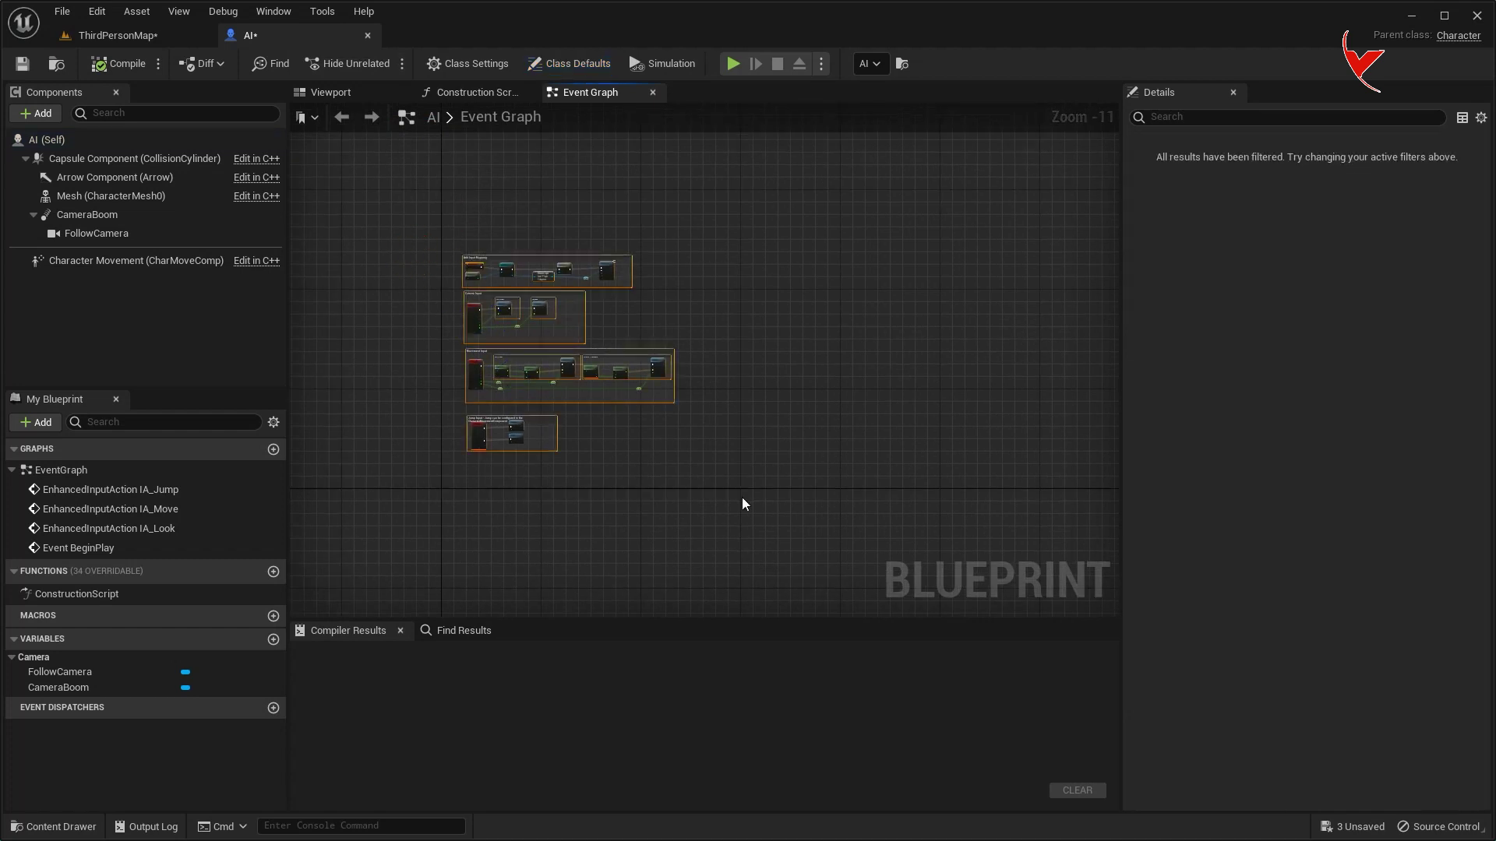
pyautogui.press('Delete')
# - Delete the CameraBoom and FollowCamera components and check the character preview
pyautogui.moveTo(138, 226); pyautogui.dragTo(157, 231)
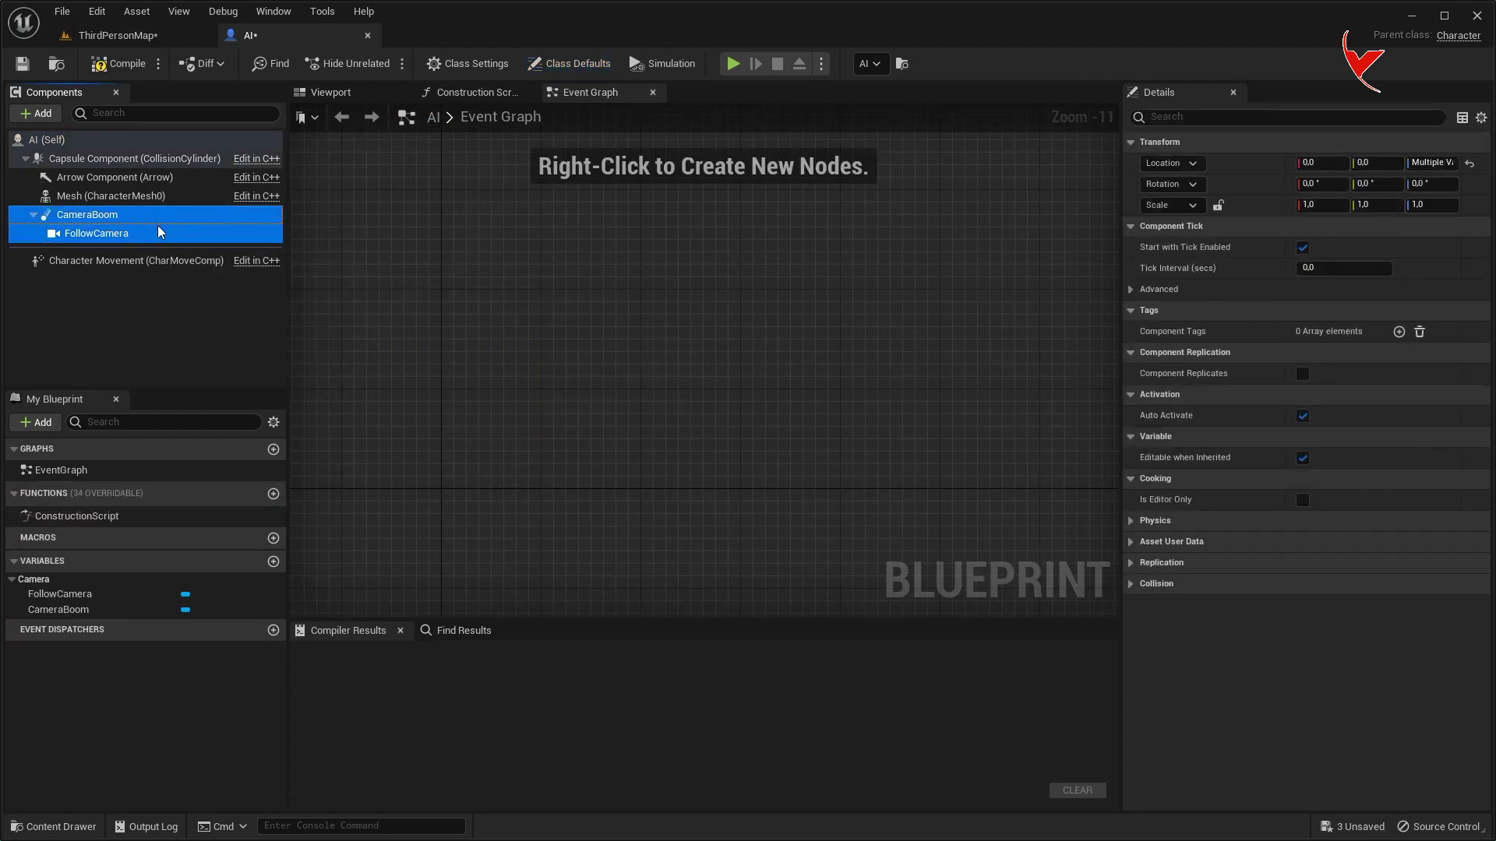
pyautogui.press('Delete')
pyautogui.click(297, 96)
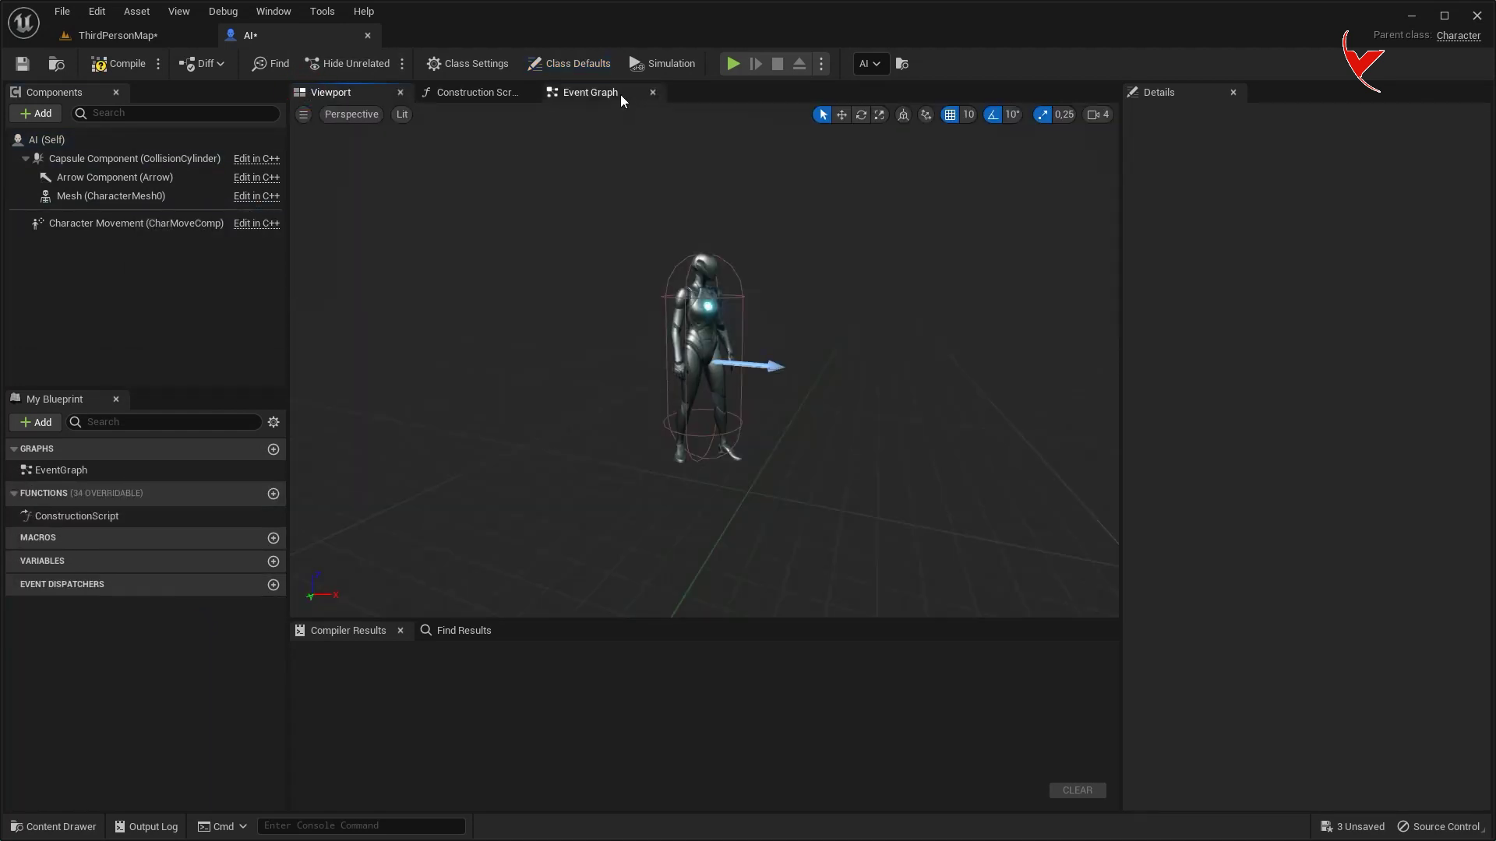
# - Back in the Event Graph, search the graph actions for 'add custom event'
pyautogui.click(616, 95)
pyautogui.rightClick(539, 306)
pyautogui.write('add custom eve')
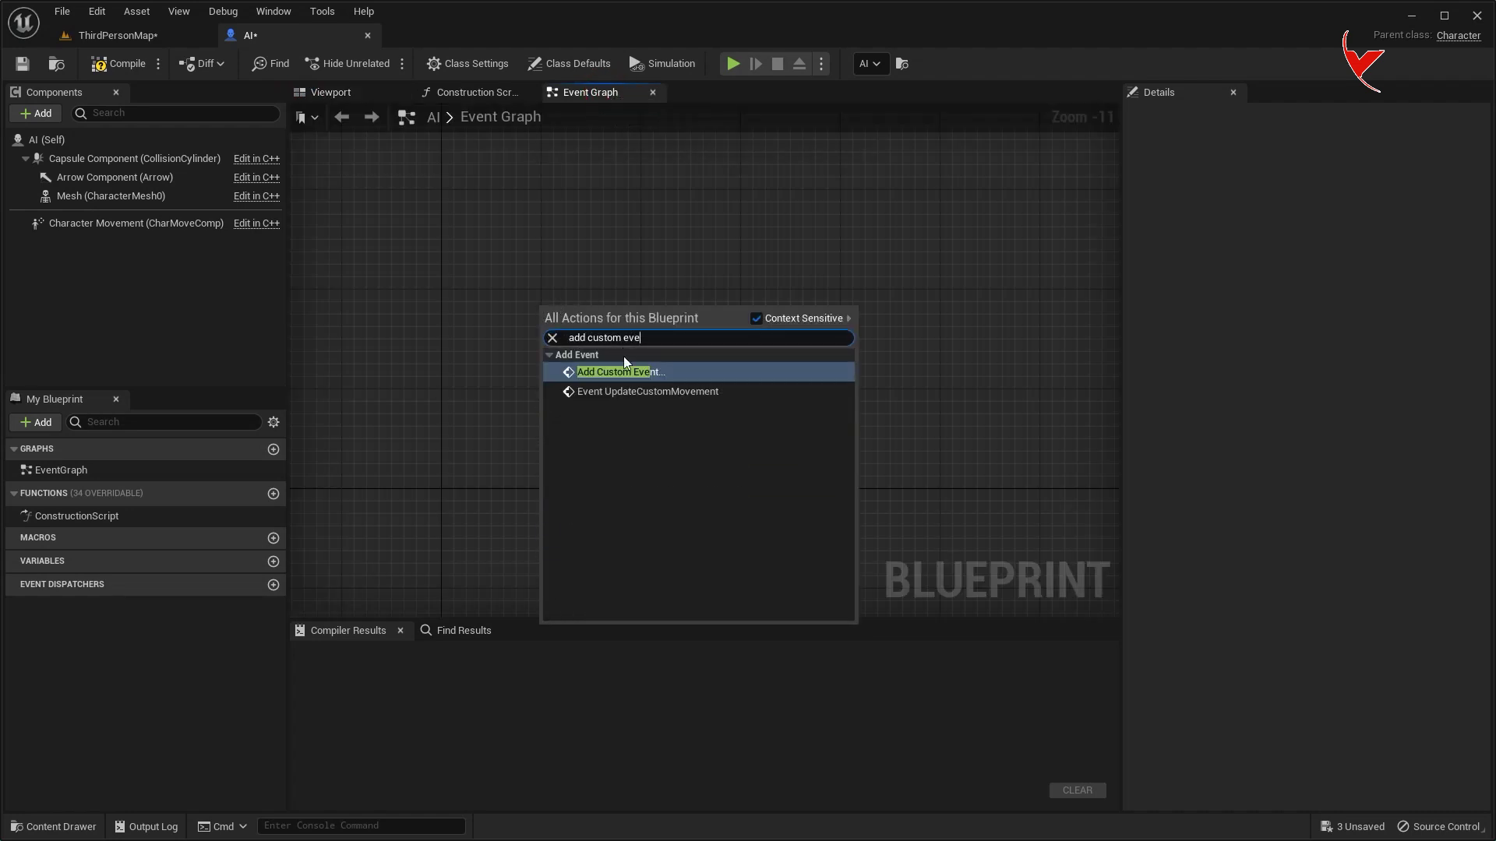
# - Add a custom event named AI Move and an Event BeginPlay node
pyautogui.click(620, 372)
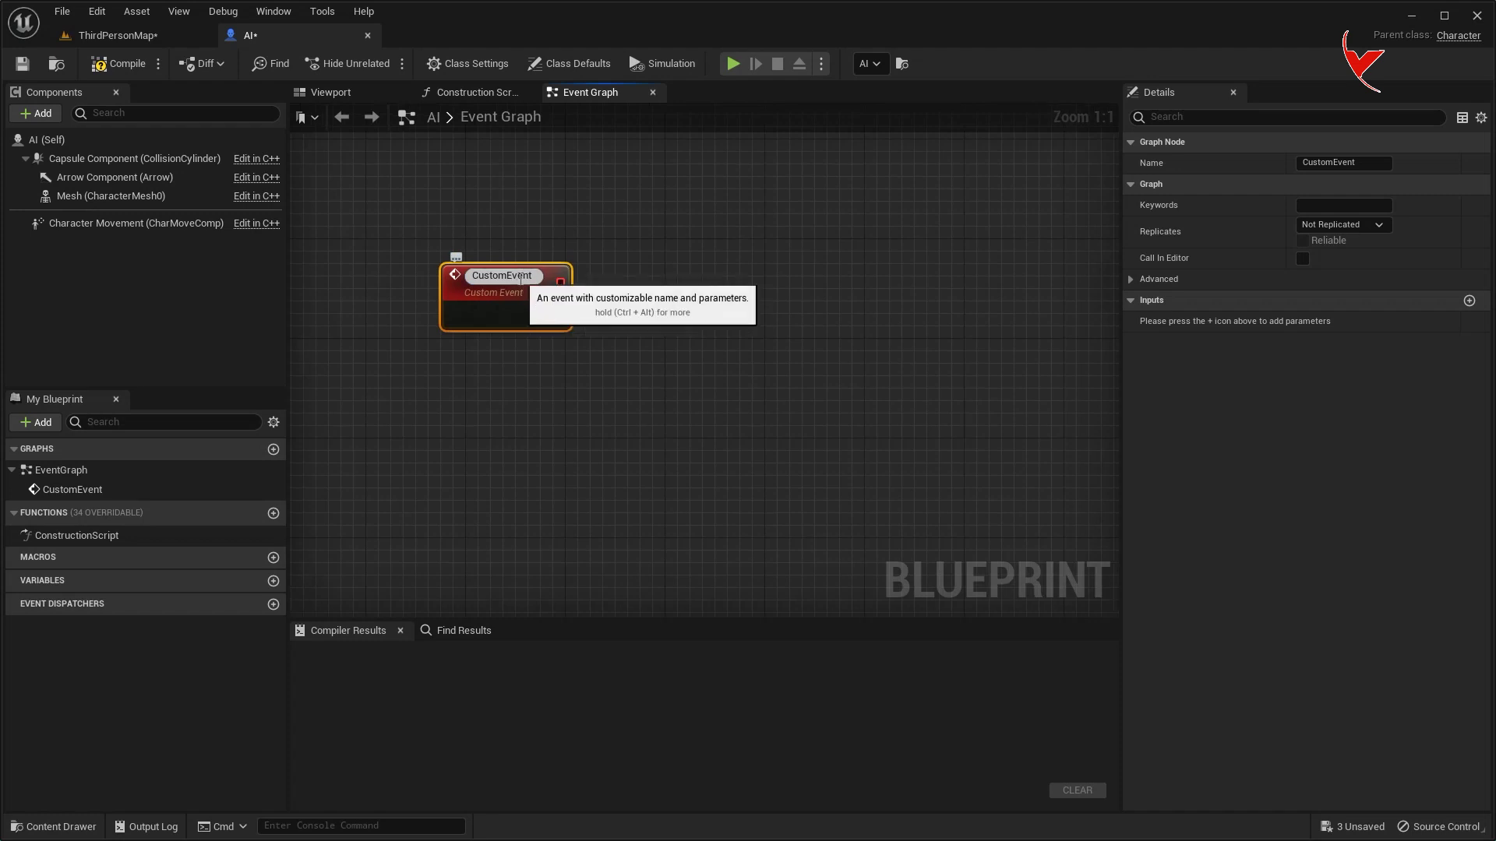
pyautogui.write('AI Move')
pyautogui.click(885, 305)
pyautogui.rightClick(444, 206)
pyautogui.write('event begin')
pyautogui.click(541, 312)
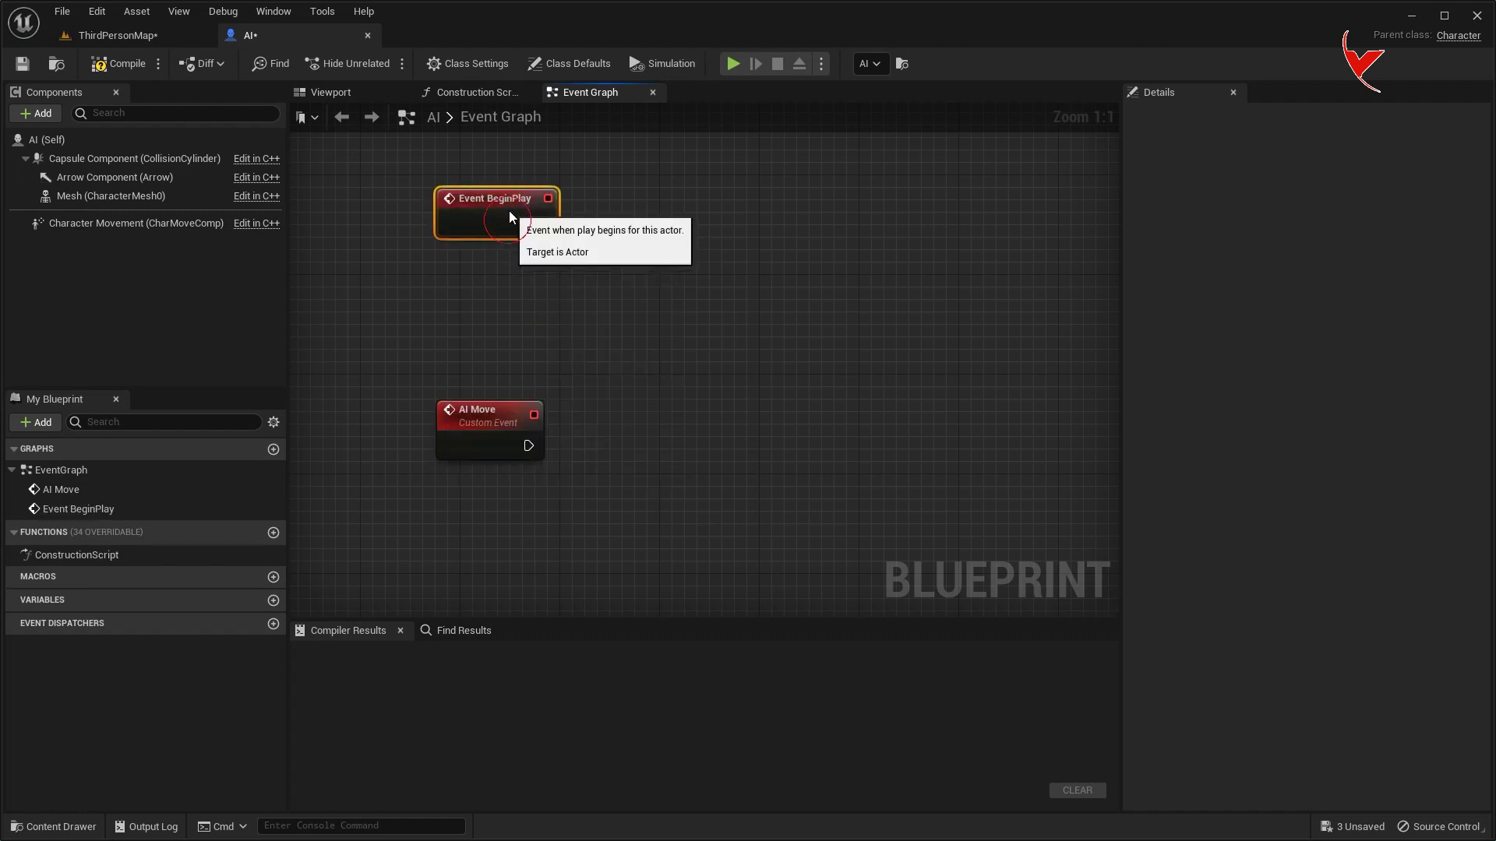
# - Call AI Move from Event BeginPlay's execution output
pyautogui.moveTo(591, 218); pyautogui.dragTo(607, 218)
pyautogui.write('AI move')
pyautogui.click(672, 398)
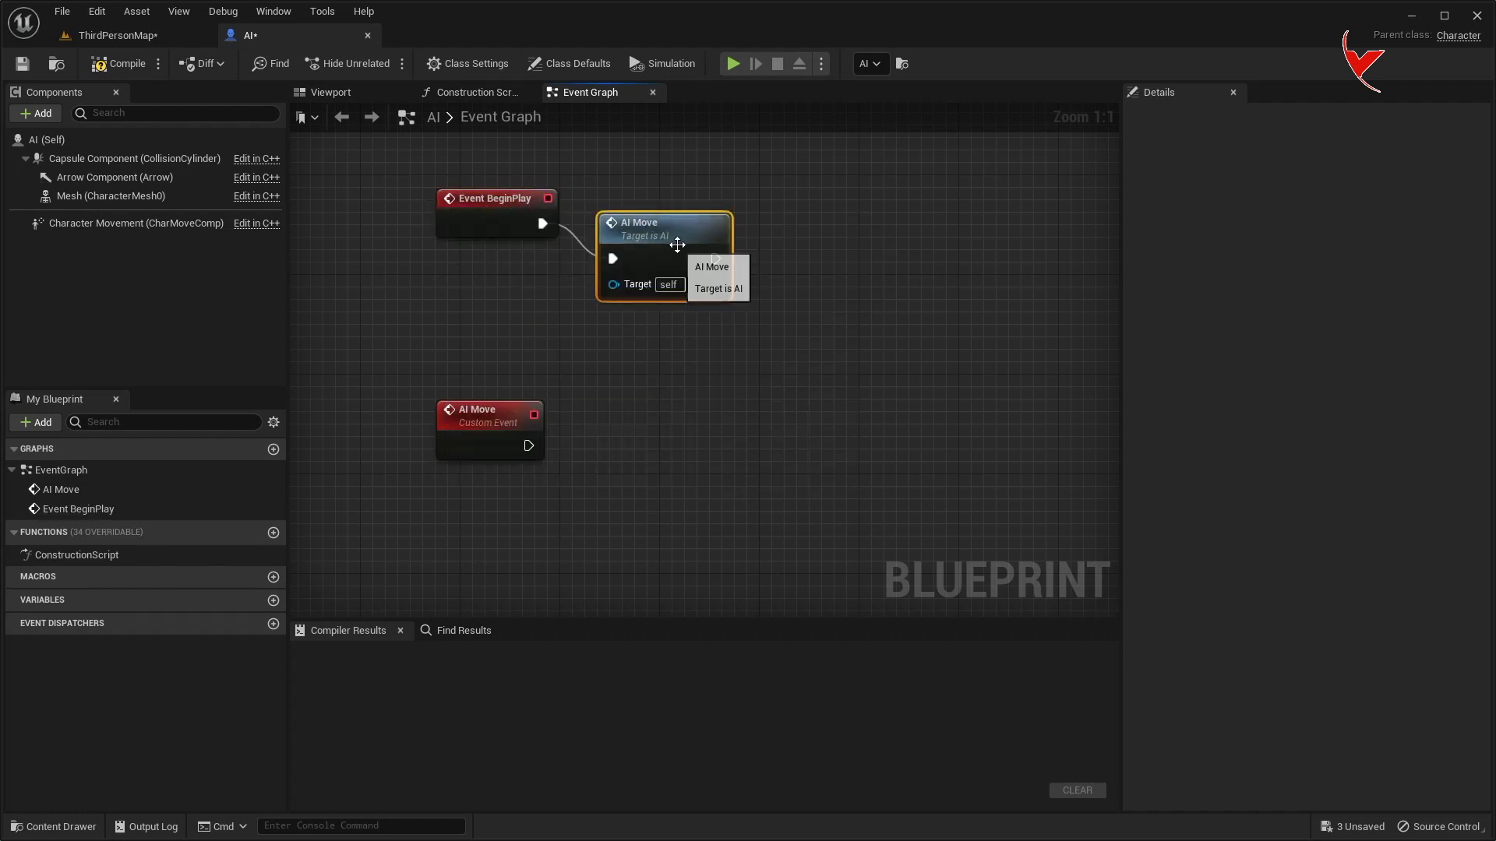
pyautogui.moveTo(678, 250); pyautogui.dragTo(708, 209)
# - Wire an AI MoveTo node after the AI Move event
pyautogui.moveTo(528, 444)
pyautogui.mouseDown()
pyautogui.moveTo(760, 442)
pyautogui.moveTo(732, 448)
pyautogui.mouseUp()
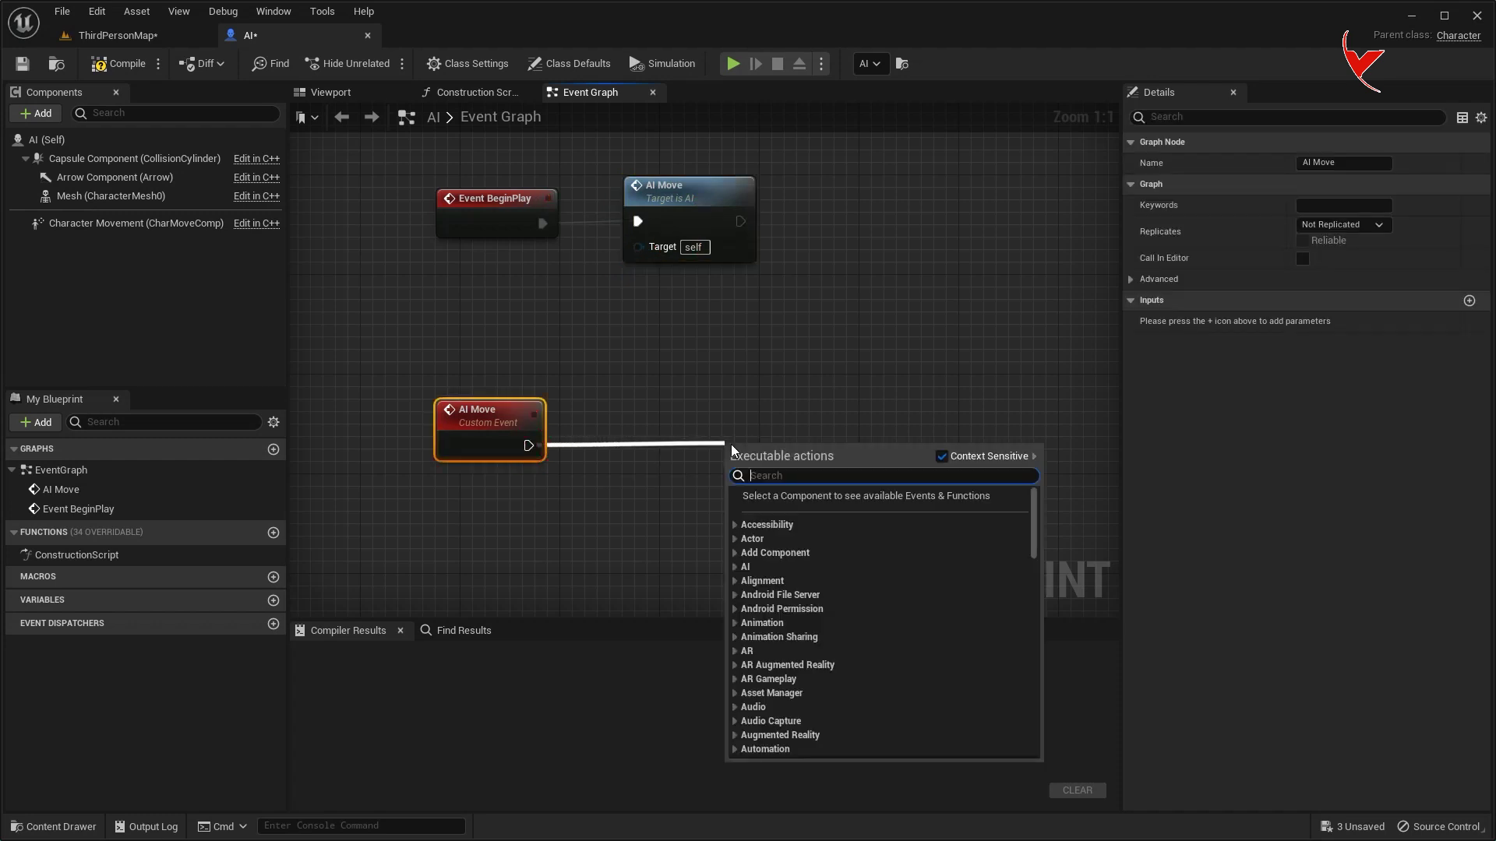
pyautogui.write('AI move')
pyautogui.click(786, 543)
# - Connect a Self reference to AI MoveTo's Pawn input
pyautogui.moveTo(843, 432); pyautogui.dragTo(826, 333, button='right')
pyautogui.scroll(-2, 826, 333)
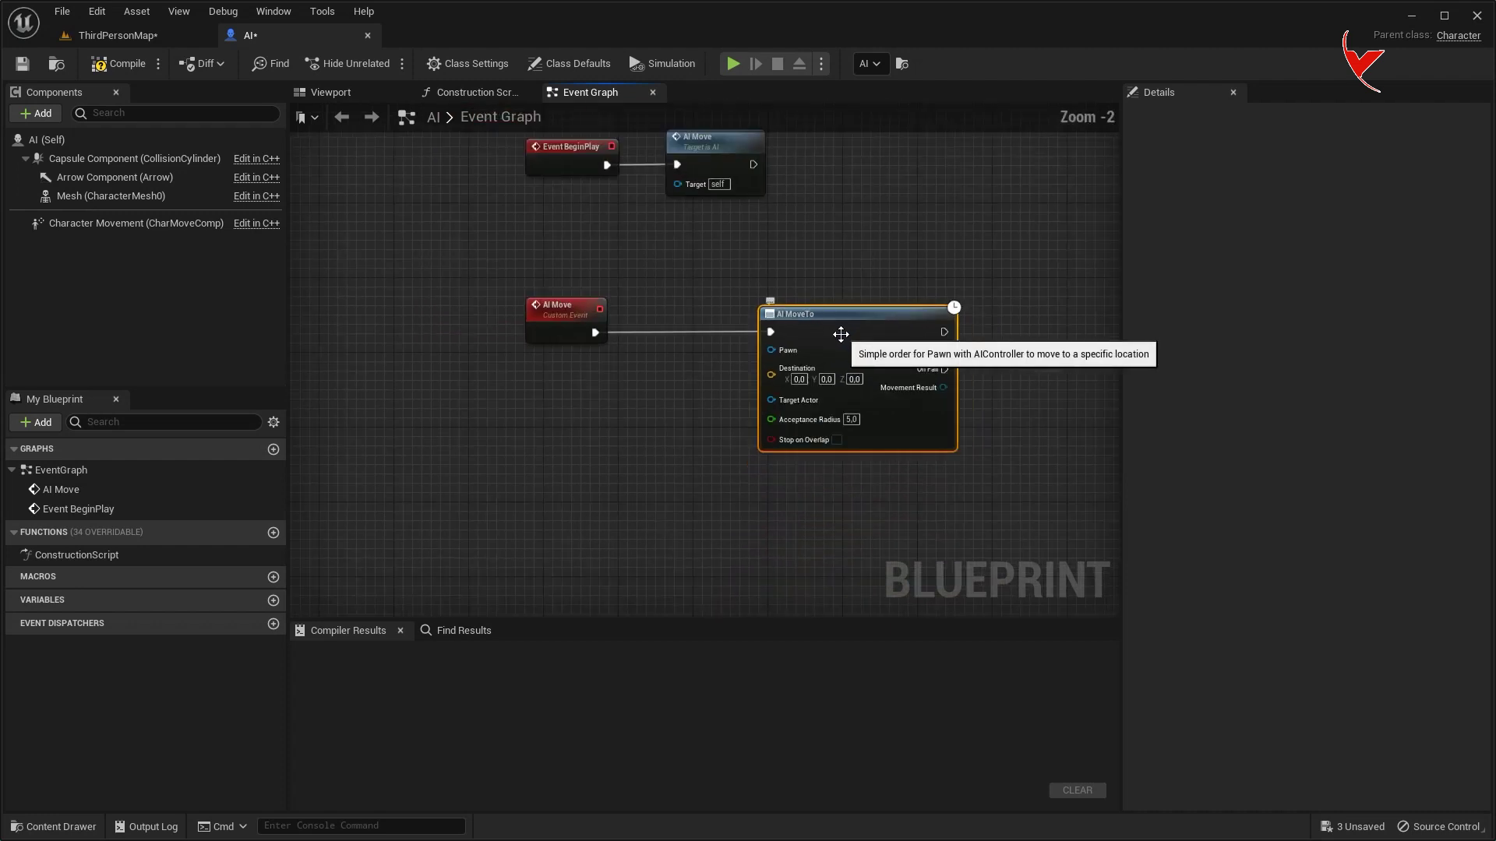
pyautogui.scroll(2, 777, 399)
pyautogui.moveTo(768, 334); pyautogui.dragTo(745, 343)
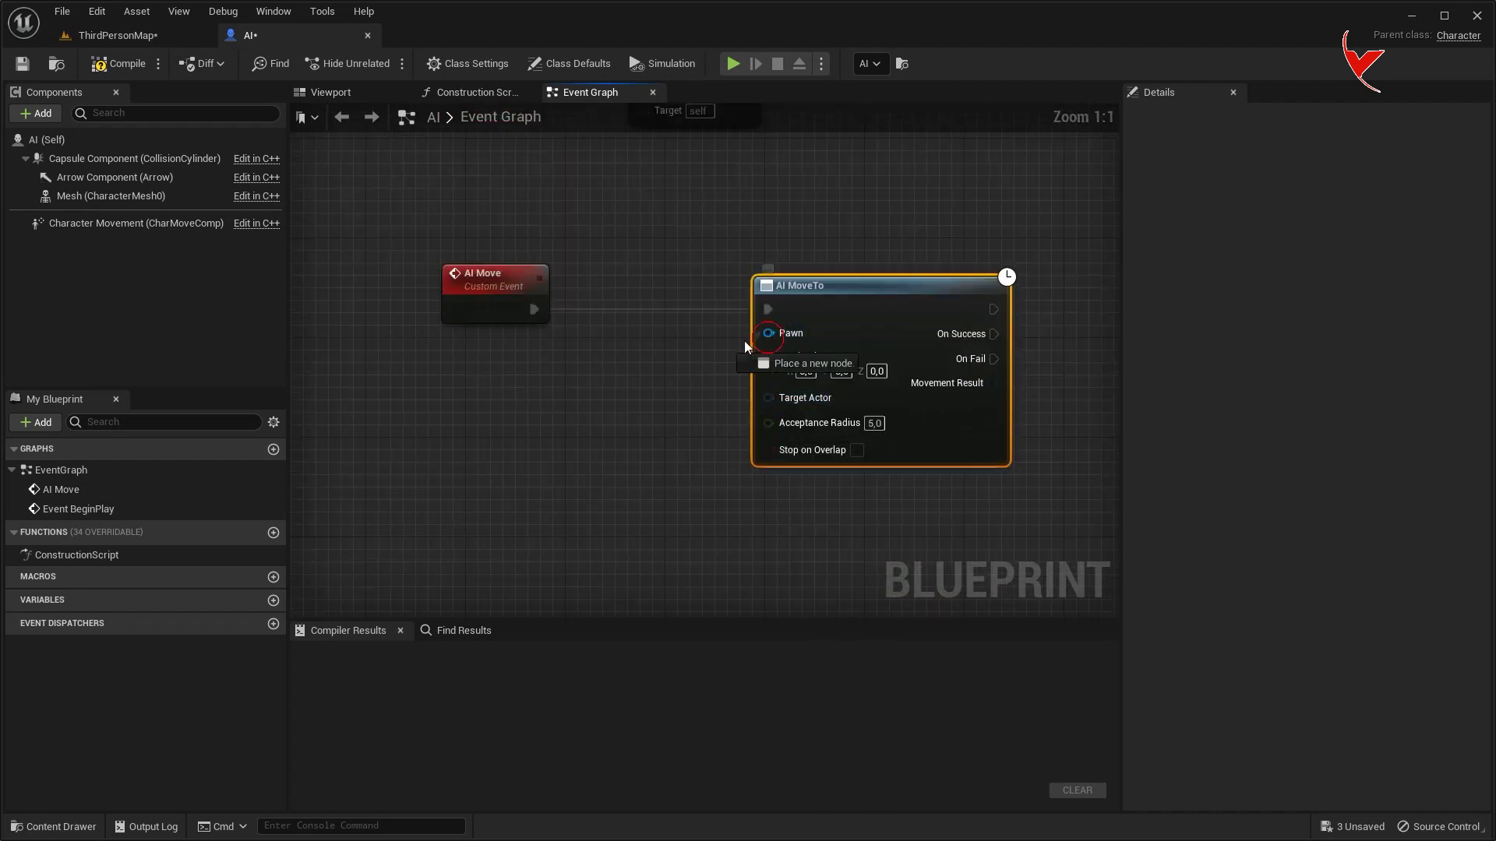
pyautogui.moveTo(695, 288); pyautogui.dragTo(652, 278)
pyautogui.write('self')
pyautogui.press('Return')
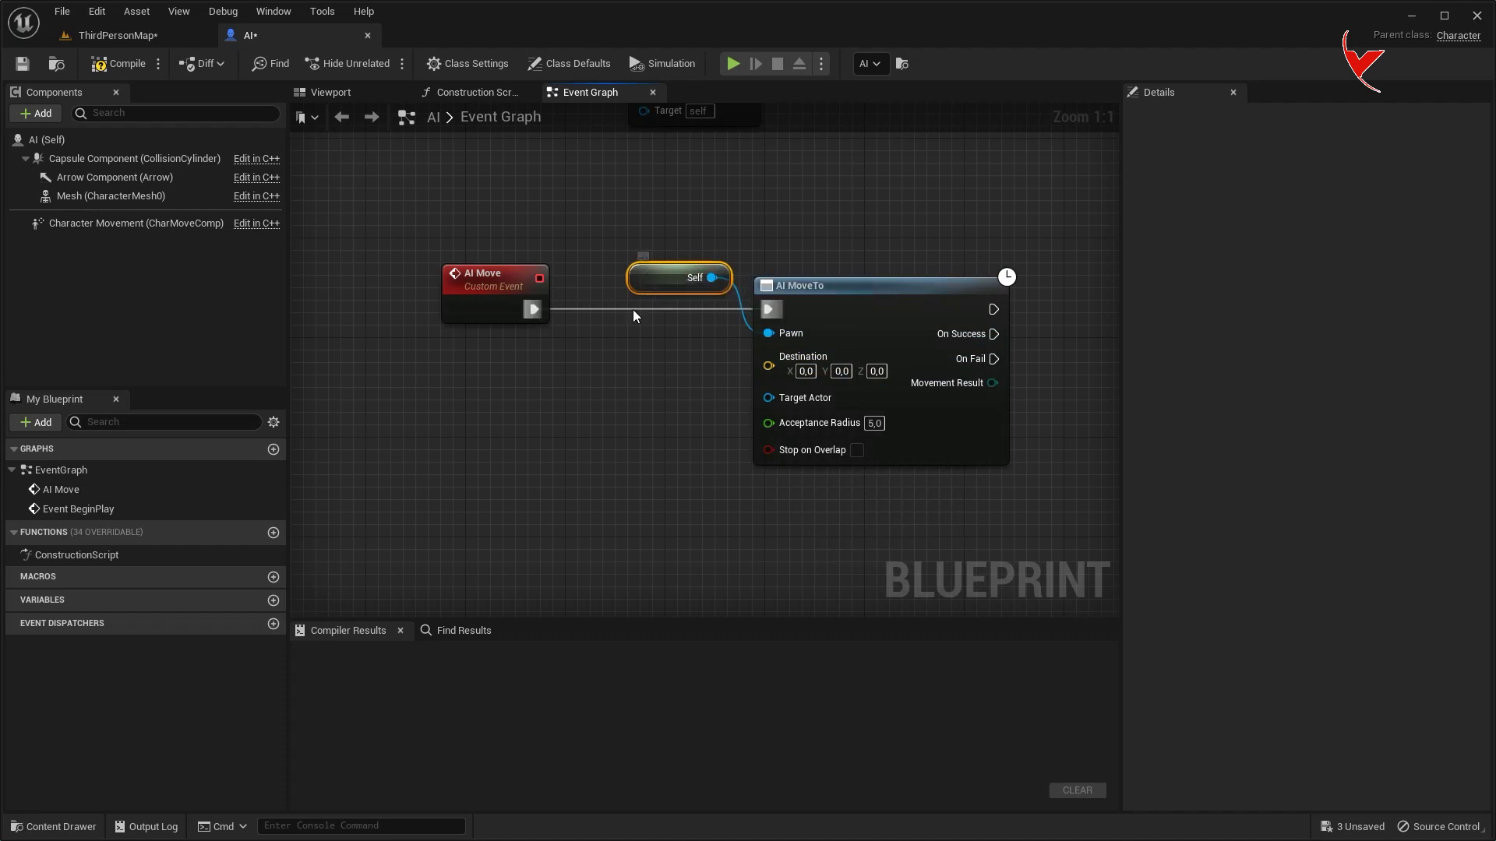
pyautogui.scroll(-2, 529, 243)
pyautogui.moveTo(673, 275); pyautogui.dragTo(1025, 272)
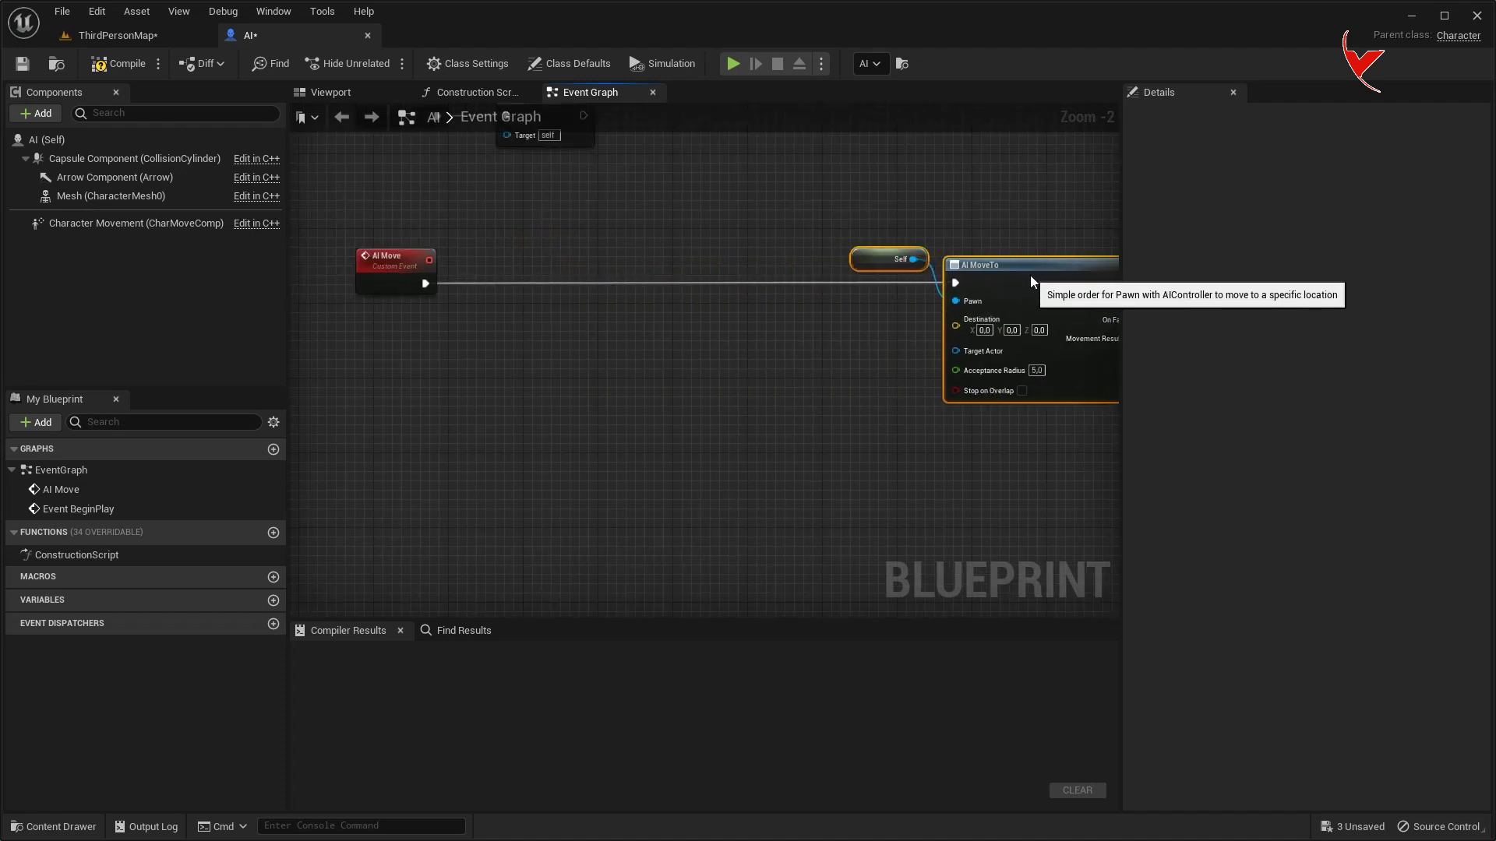
pyautogui.scroll(2, 577, 296)
# - Feed Get Actor Location into GetRandomReachablePointInRadius and wire its Random Location to Destination
pyautogui.rightClick(577, 292)
pyautogui.write('get actor loca')
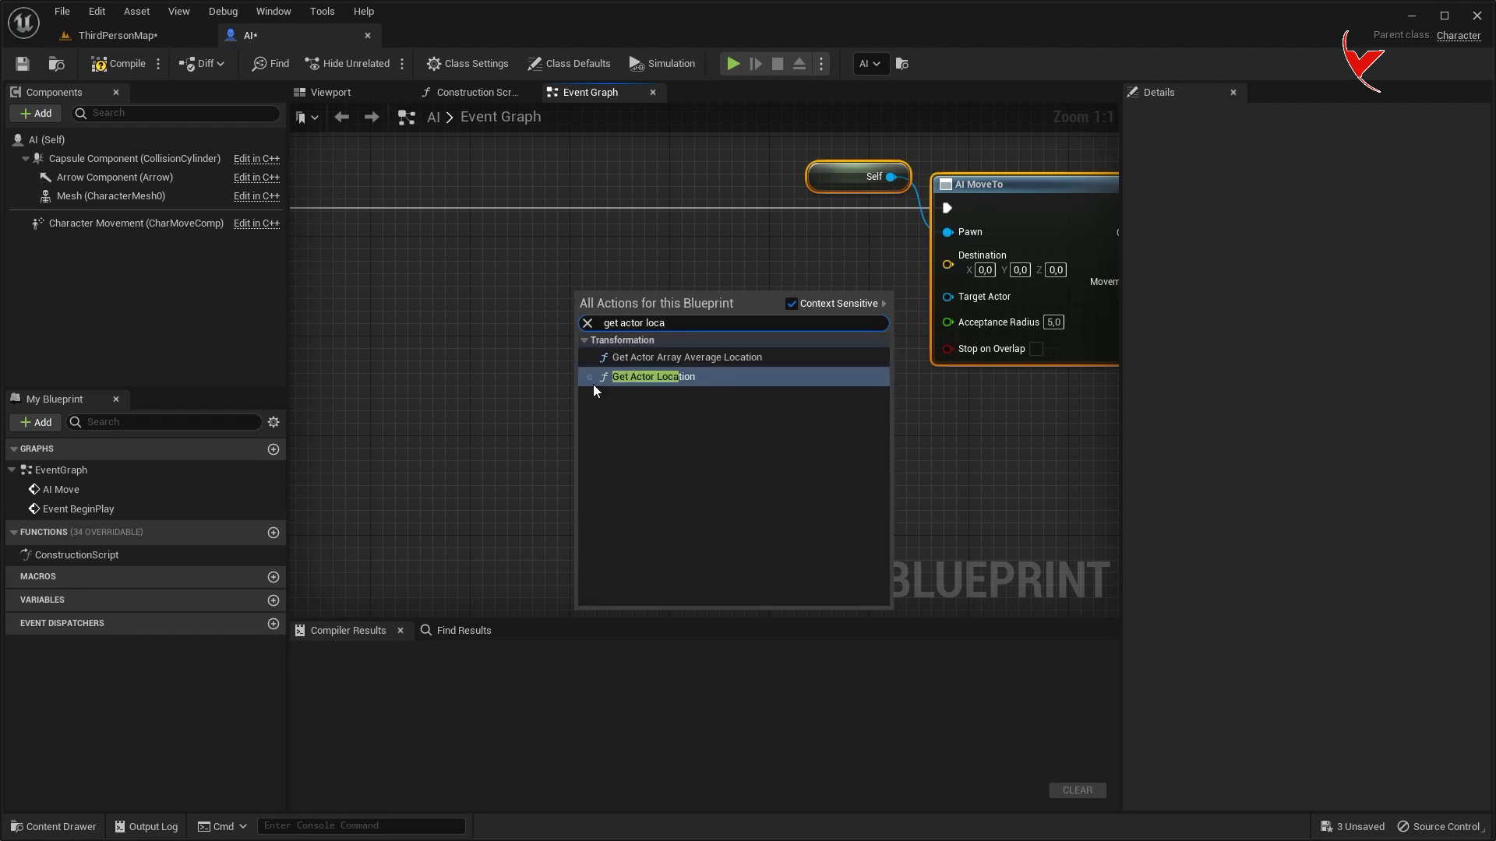
pyautogui.click(615, 378)
pyautogui.moveTo(621, 352); pyautogui.dragTo(673, 347)
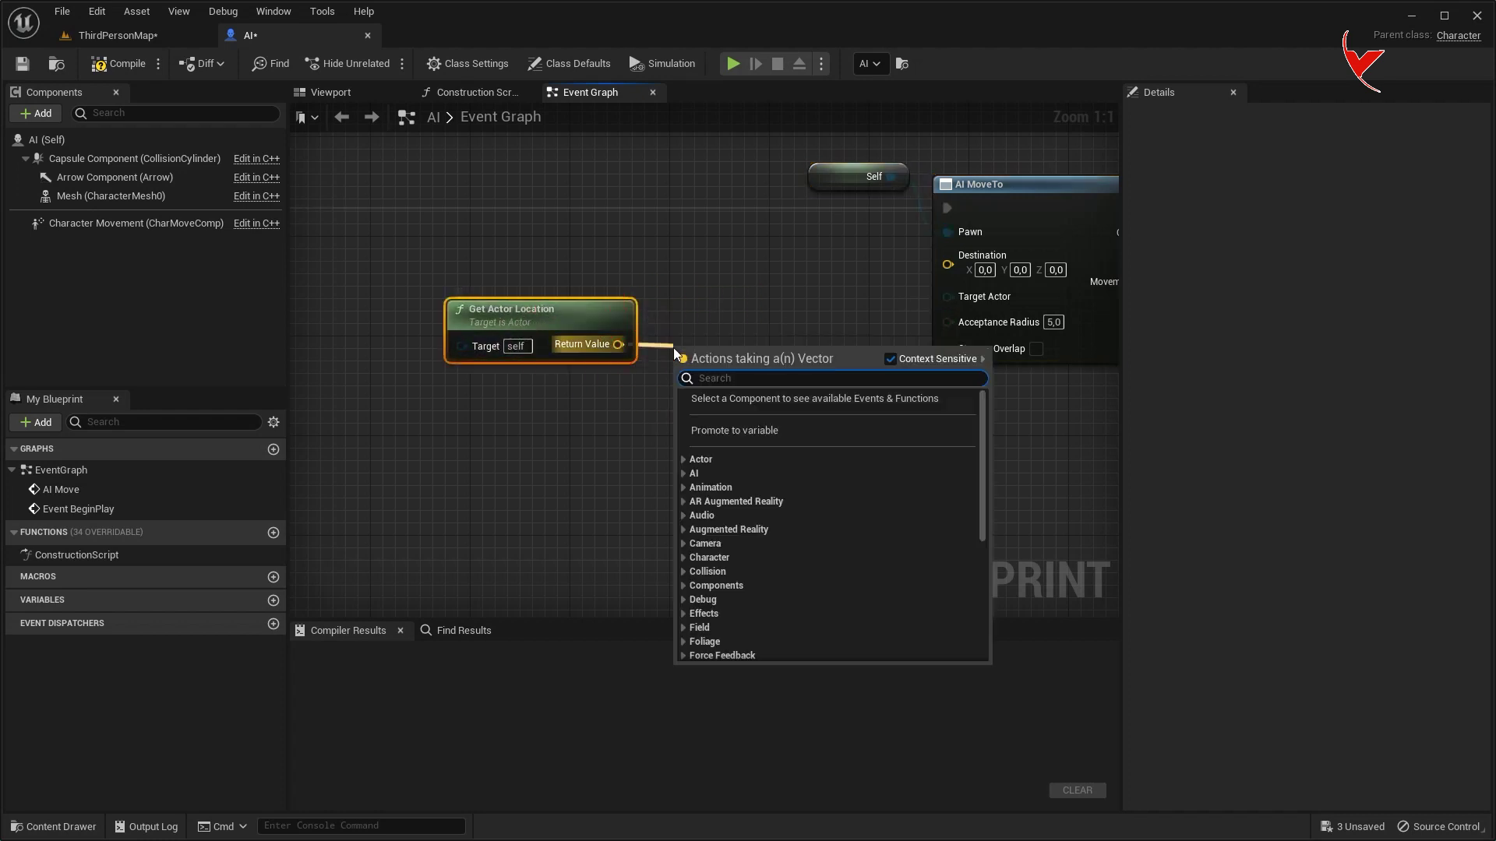
pyautogui.write('getrand')
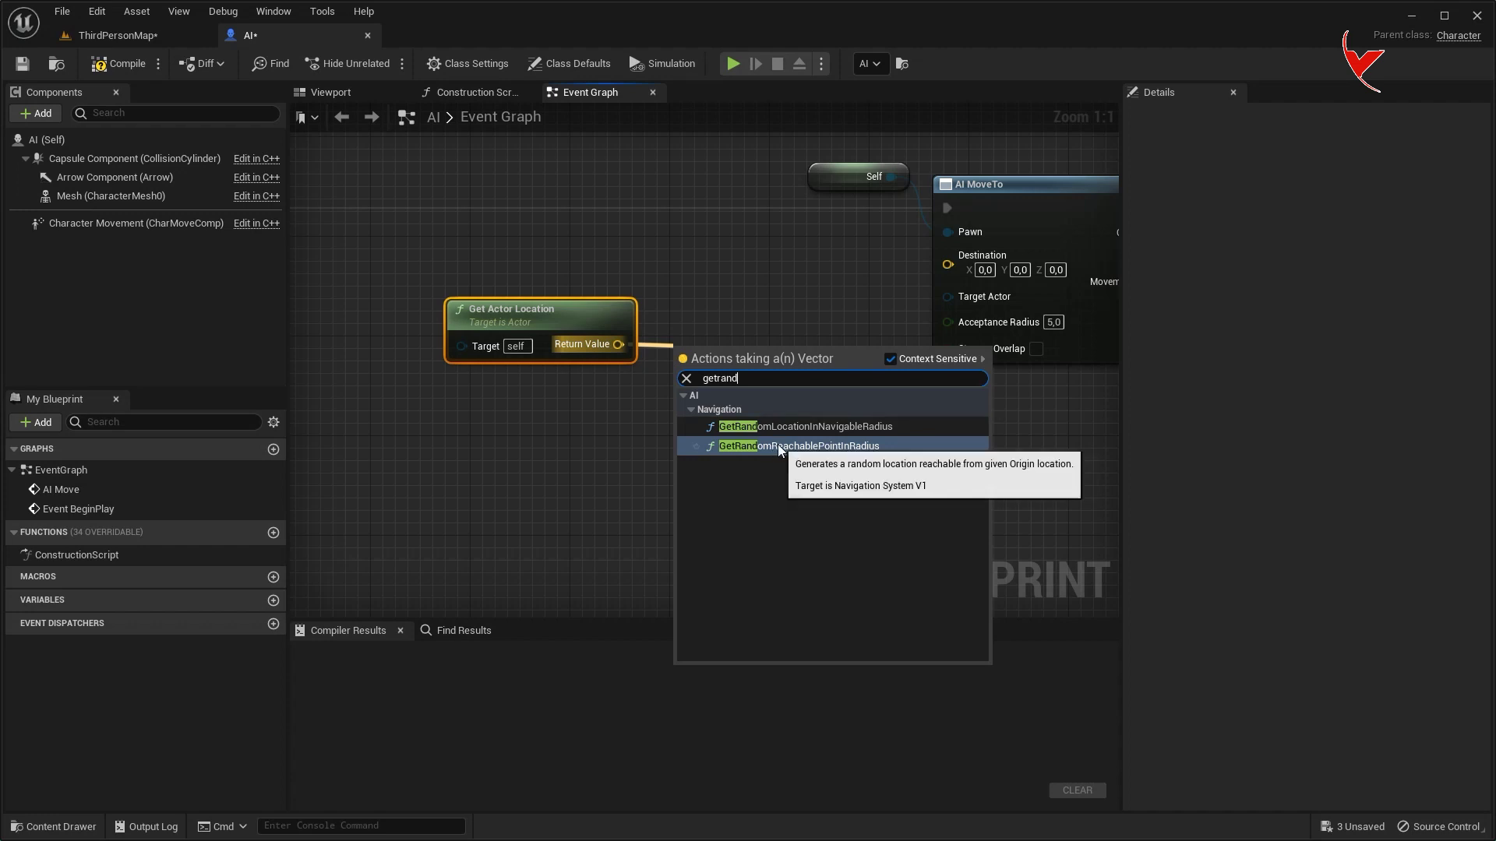
pyautogui.click(771, 445)
pyautogui.moveTo(758, 363)
pyautogui.mouseDown()
pyautogui.moveTo(645, 362)
pyautogui.moveTo(948, 276)
pyautogui.mouseUp()
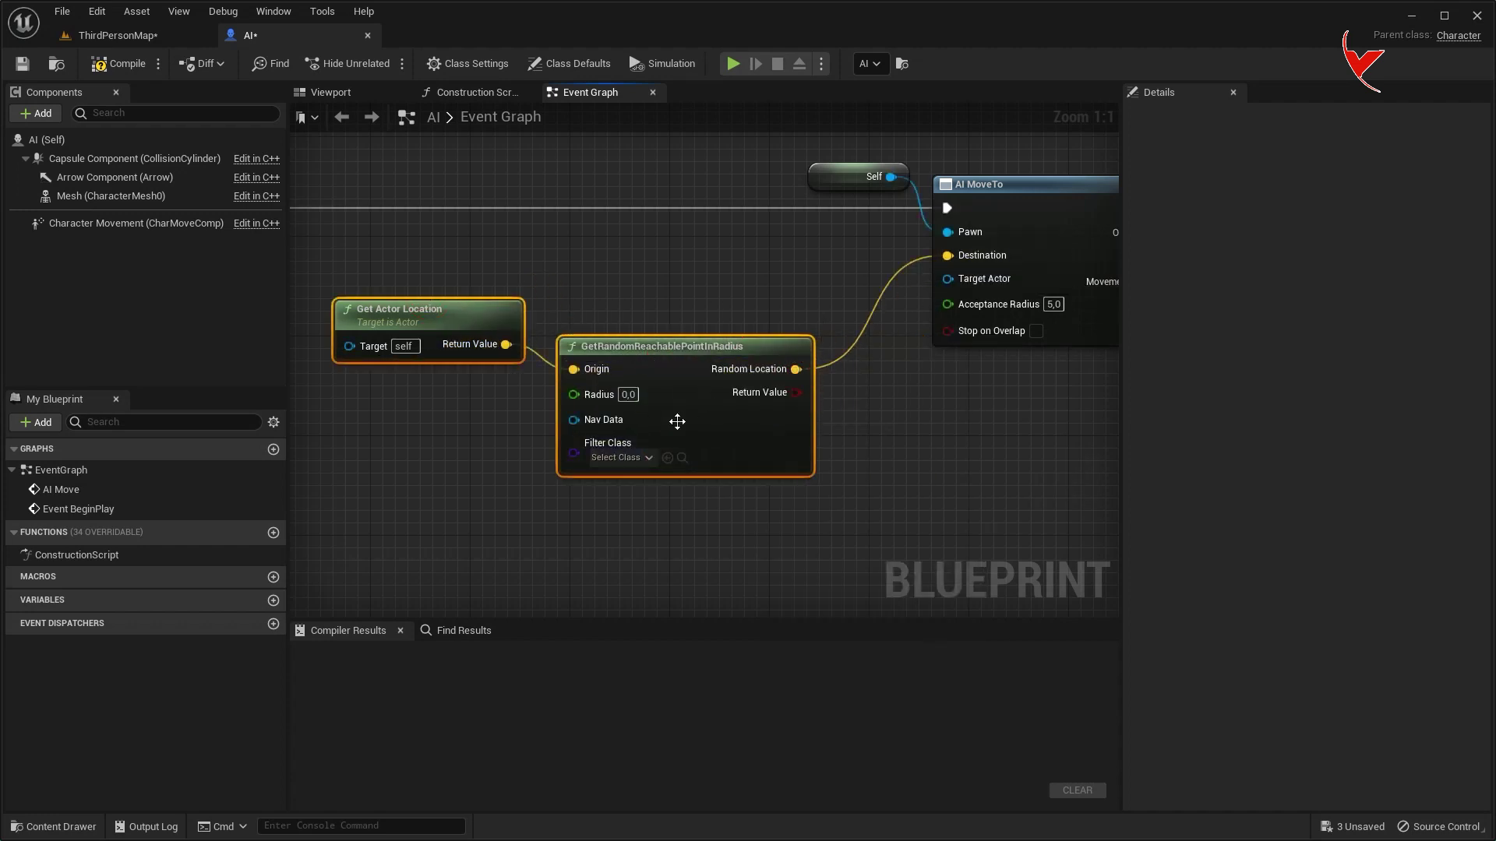
# - Set the random point search Radius to 1500
pyautogui.click(628, 394)
pyautogui.write('1500')
pyautogui.press('Return')
pyautogui.scroll(-2, 659, 207)
# - Place a NavMeshBoundsVolume over the arena, scaled to 20.25 × 22.75 × 7.5
pyautogui.click(140, 37)
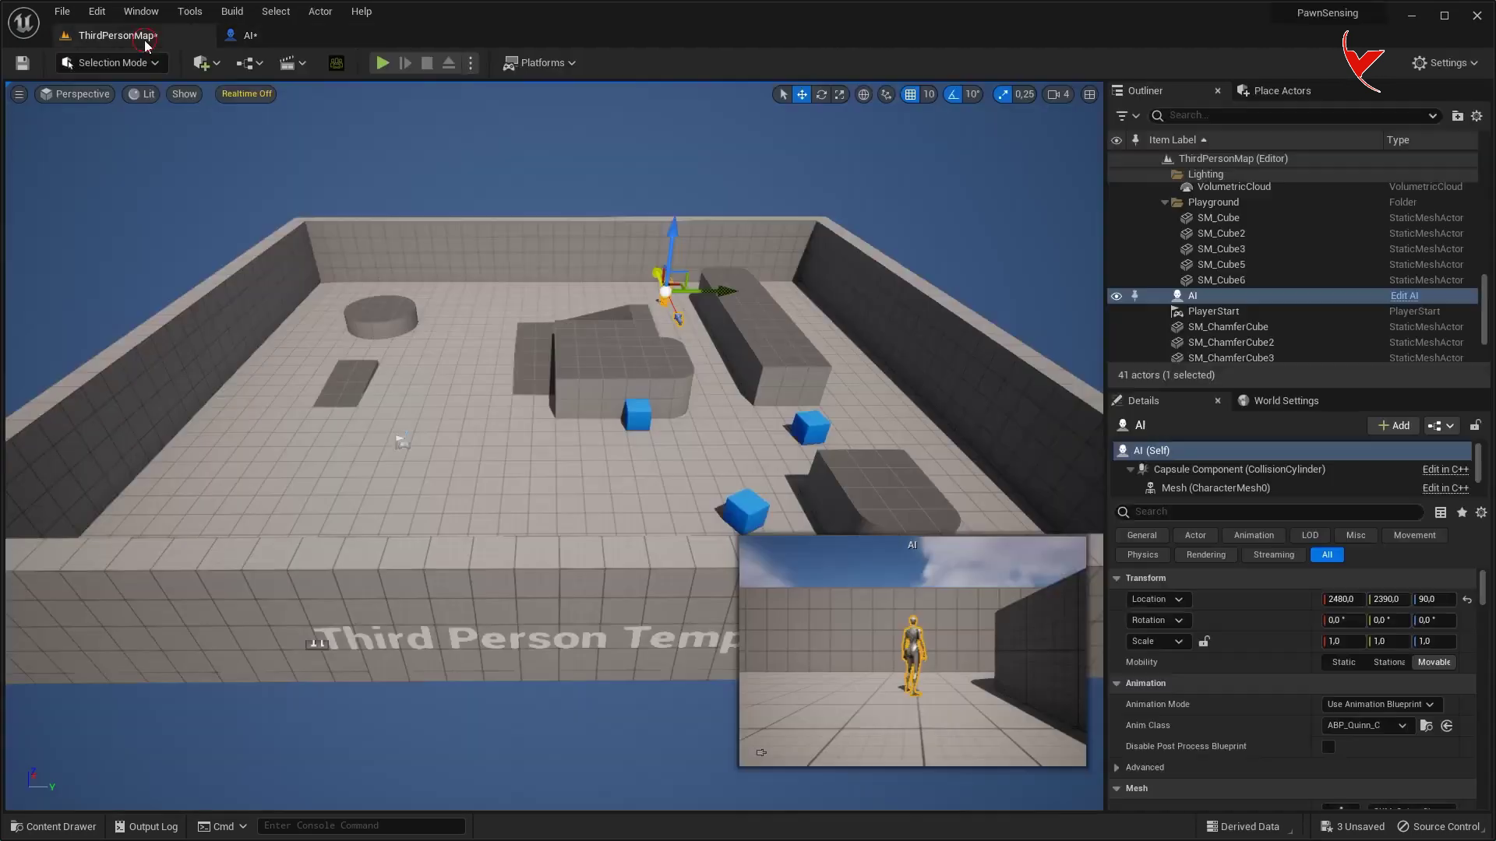
pyautogui.click(1200, 116)
pyautogui.write('av')
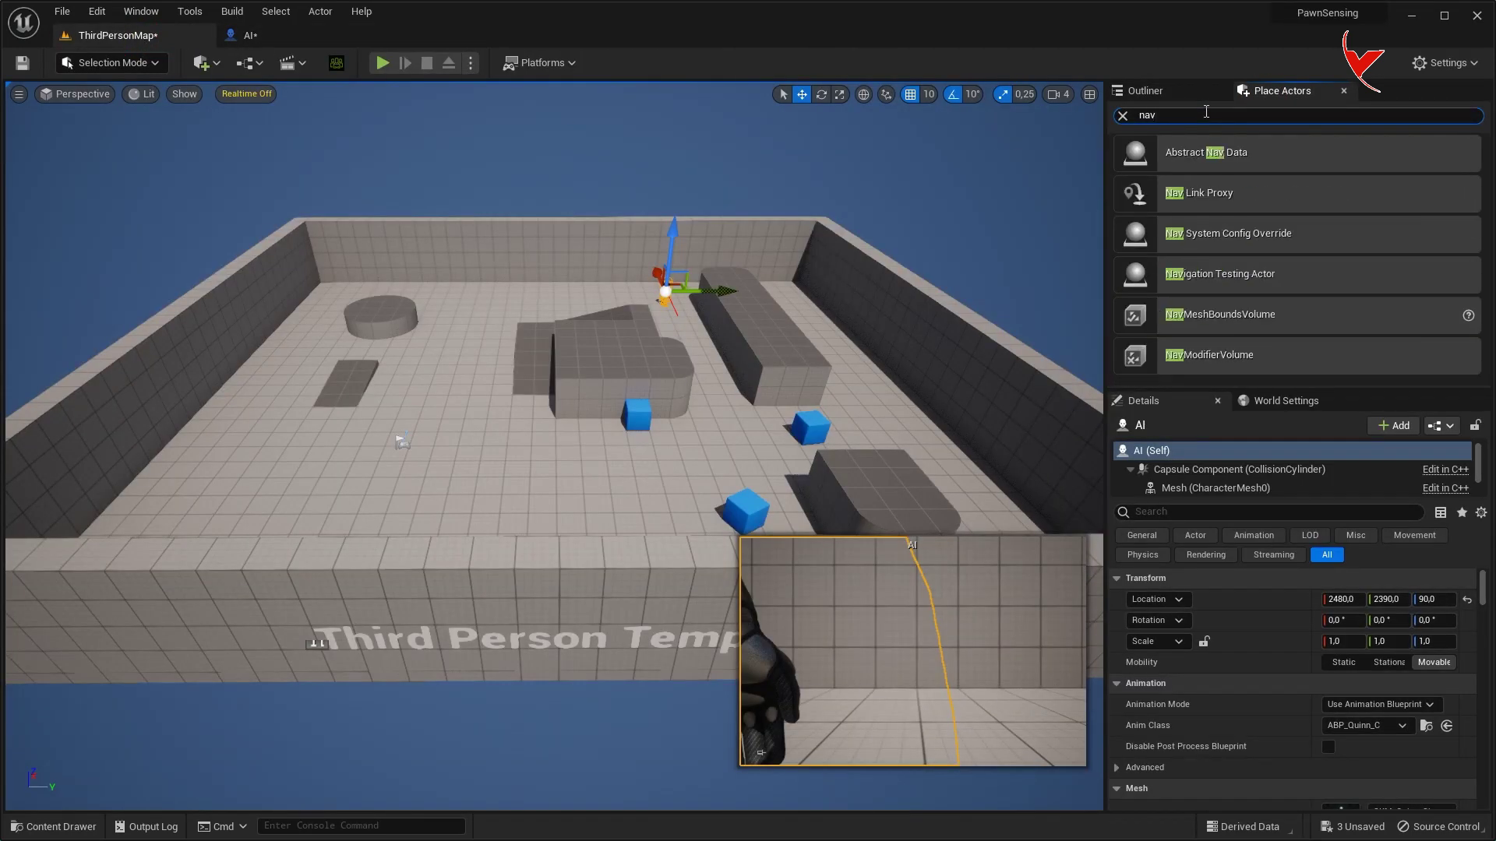
pyautogui.moveTo(1278, 314); pyautogui.dragTo(597, 414)
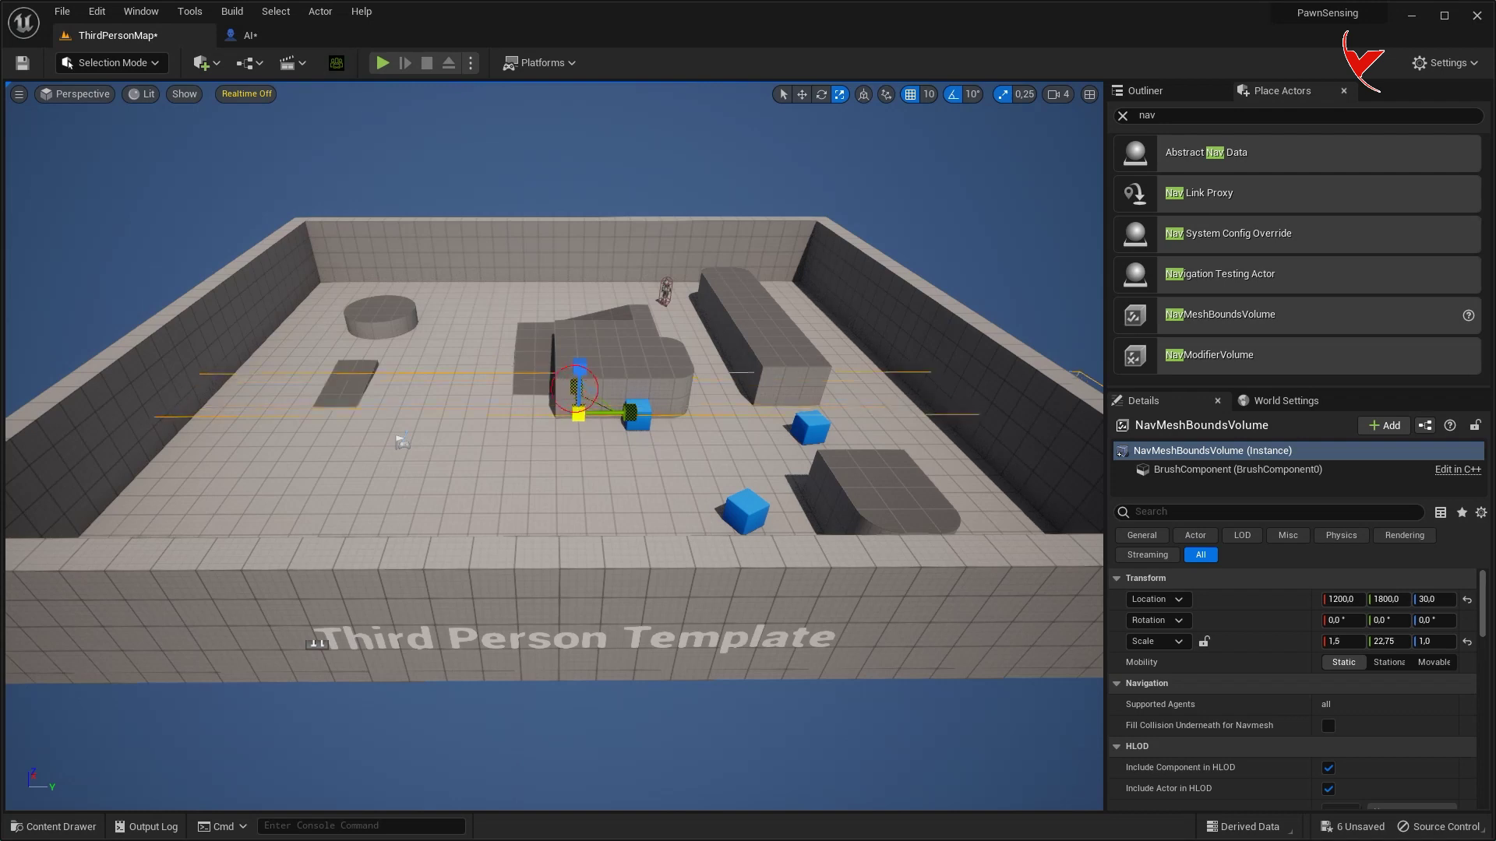
pyautogui.moveTo(1341, 641); pyautogui.dragTo(1387, 641)
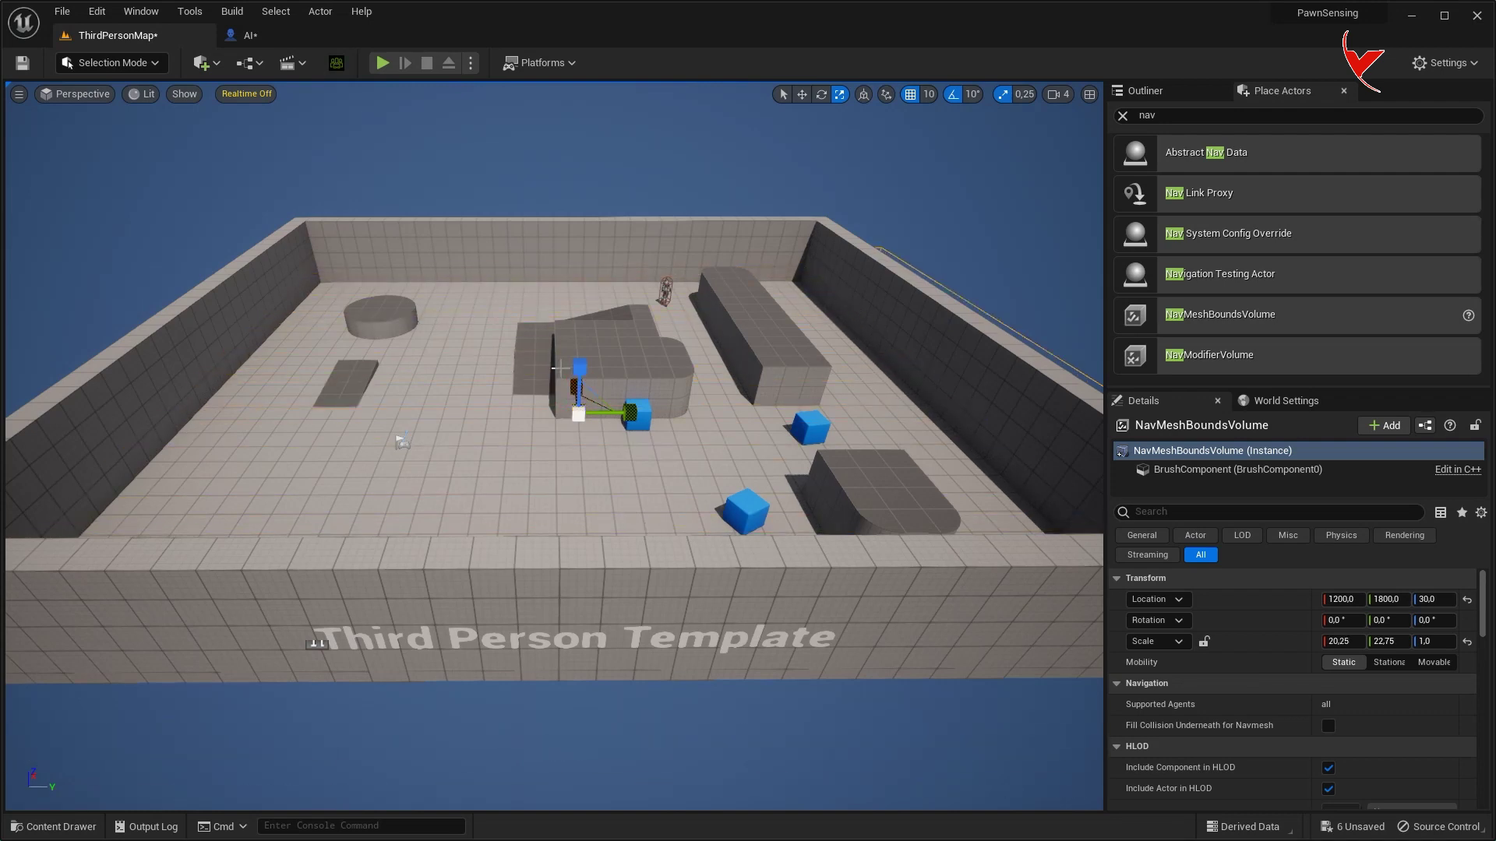
pyautogui.moveTo(597, 406); pyautogui.dragTo(597, 406)
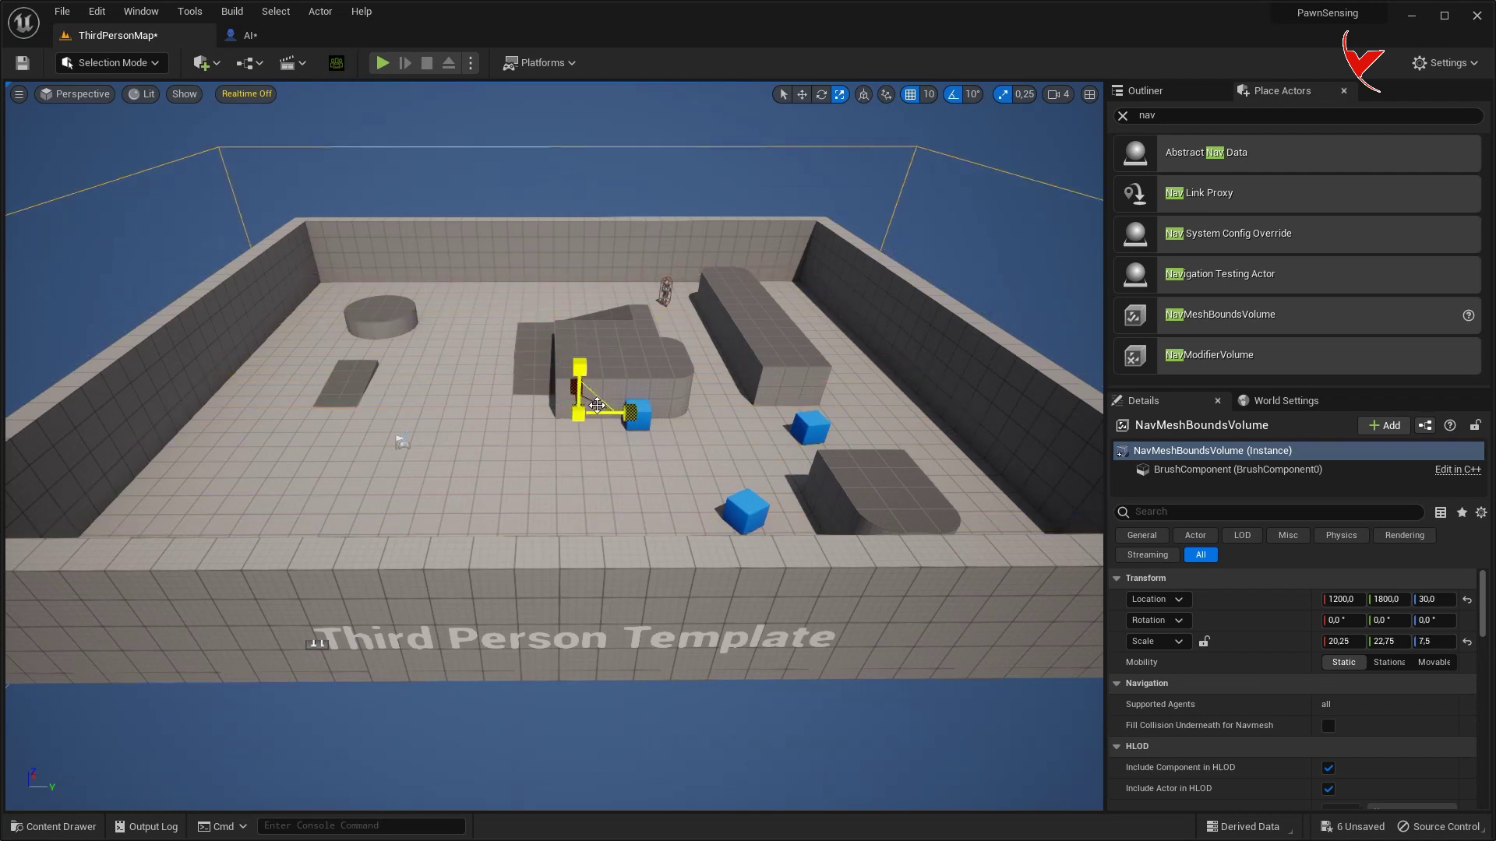
# - Test-play the level, walking the player forward, then stop the simulation
pyautogui.click(379, 62)
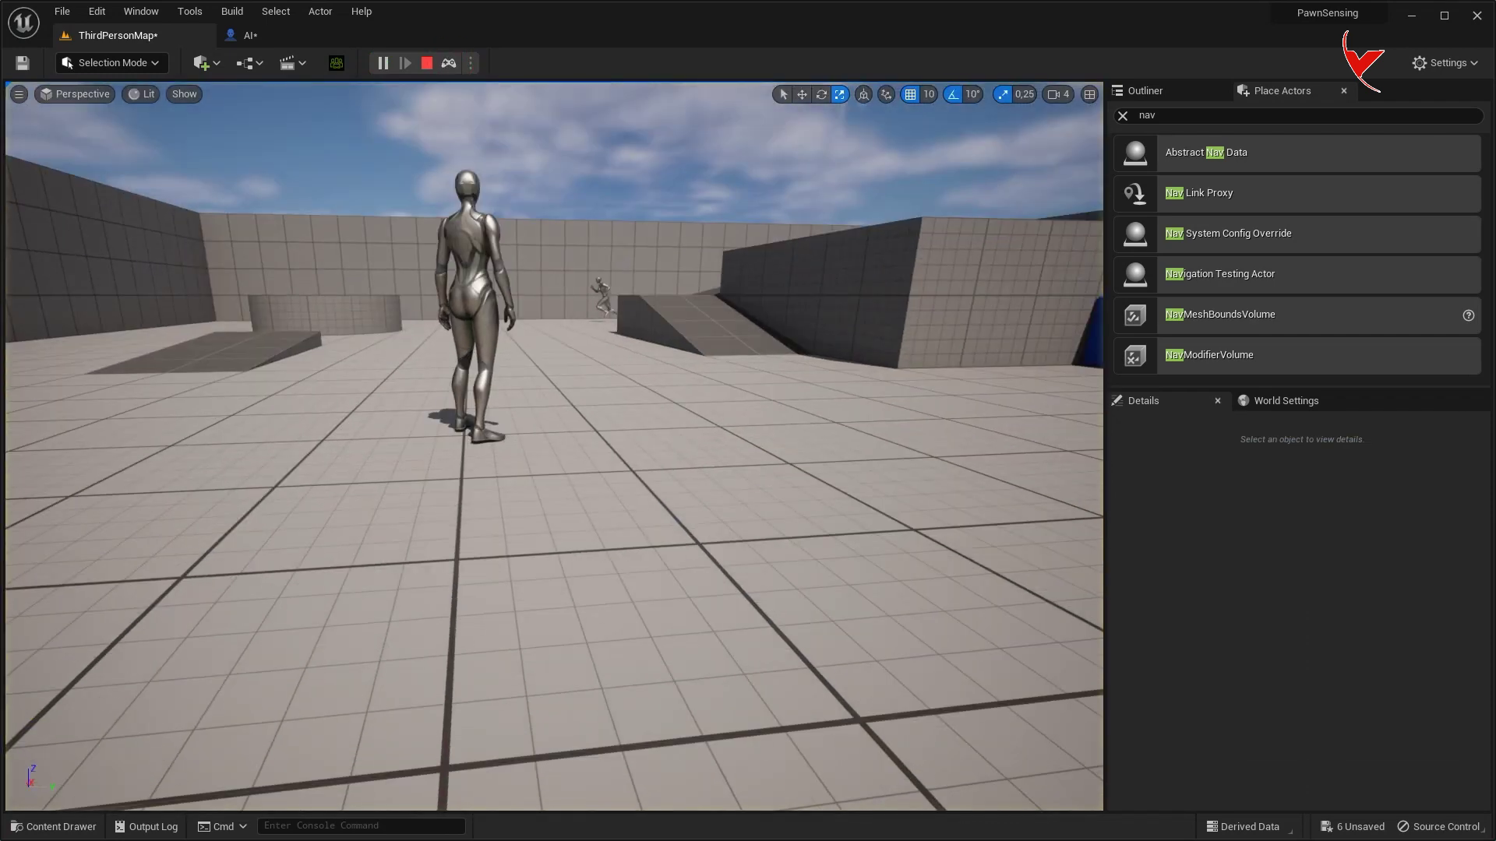
pyautogui.press('w')
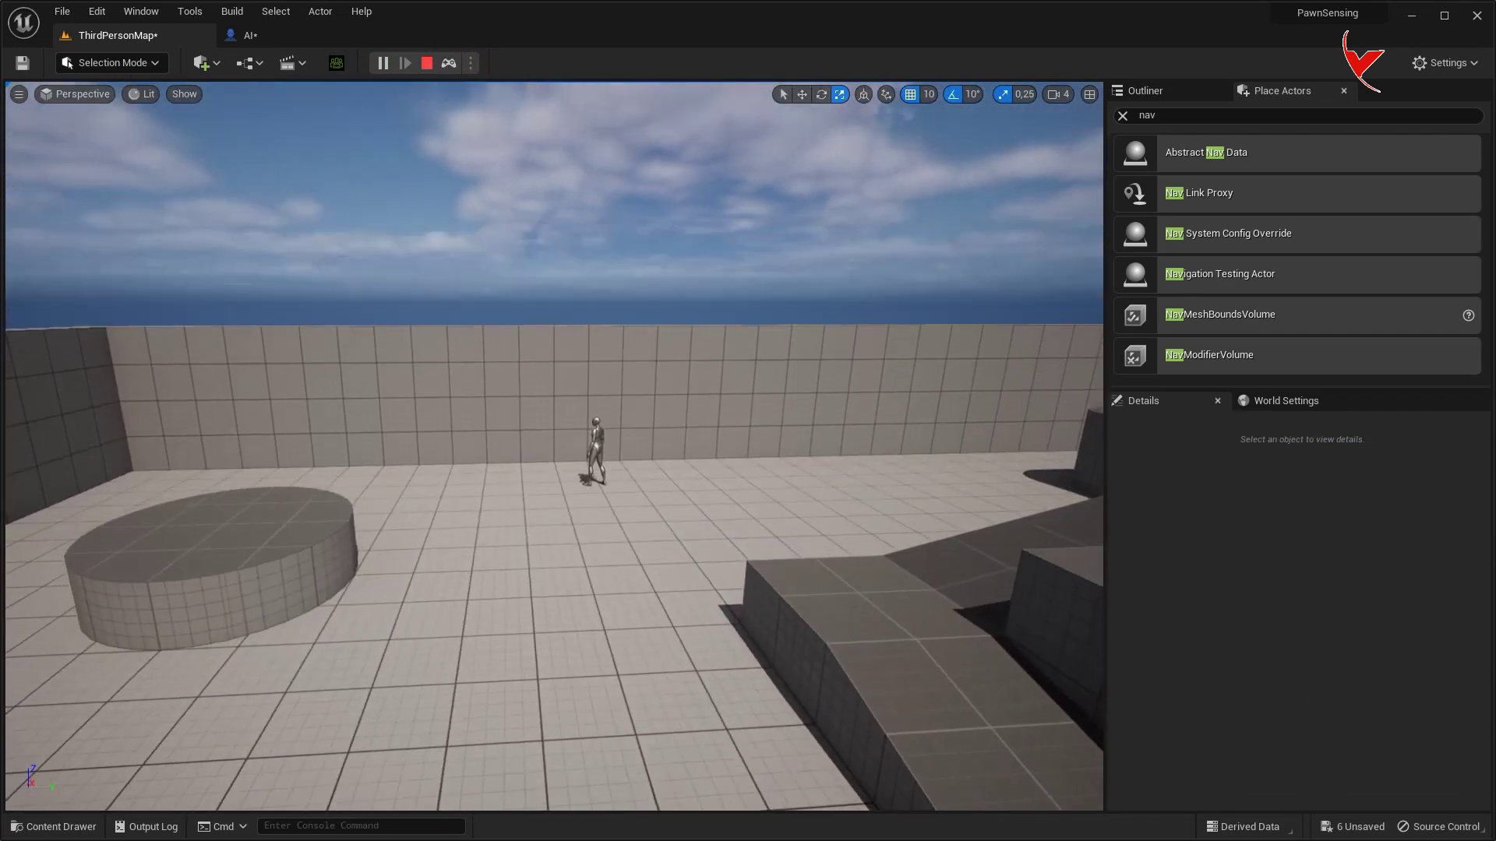
pyautogui.press('w')
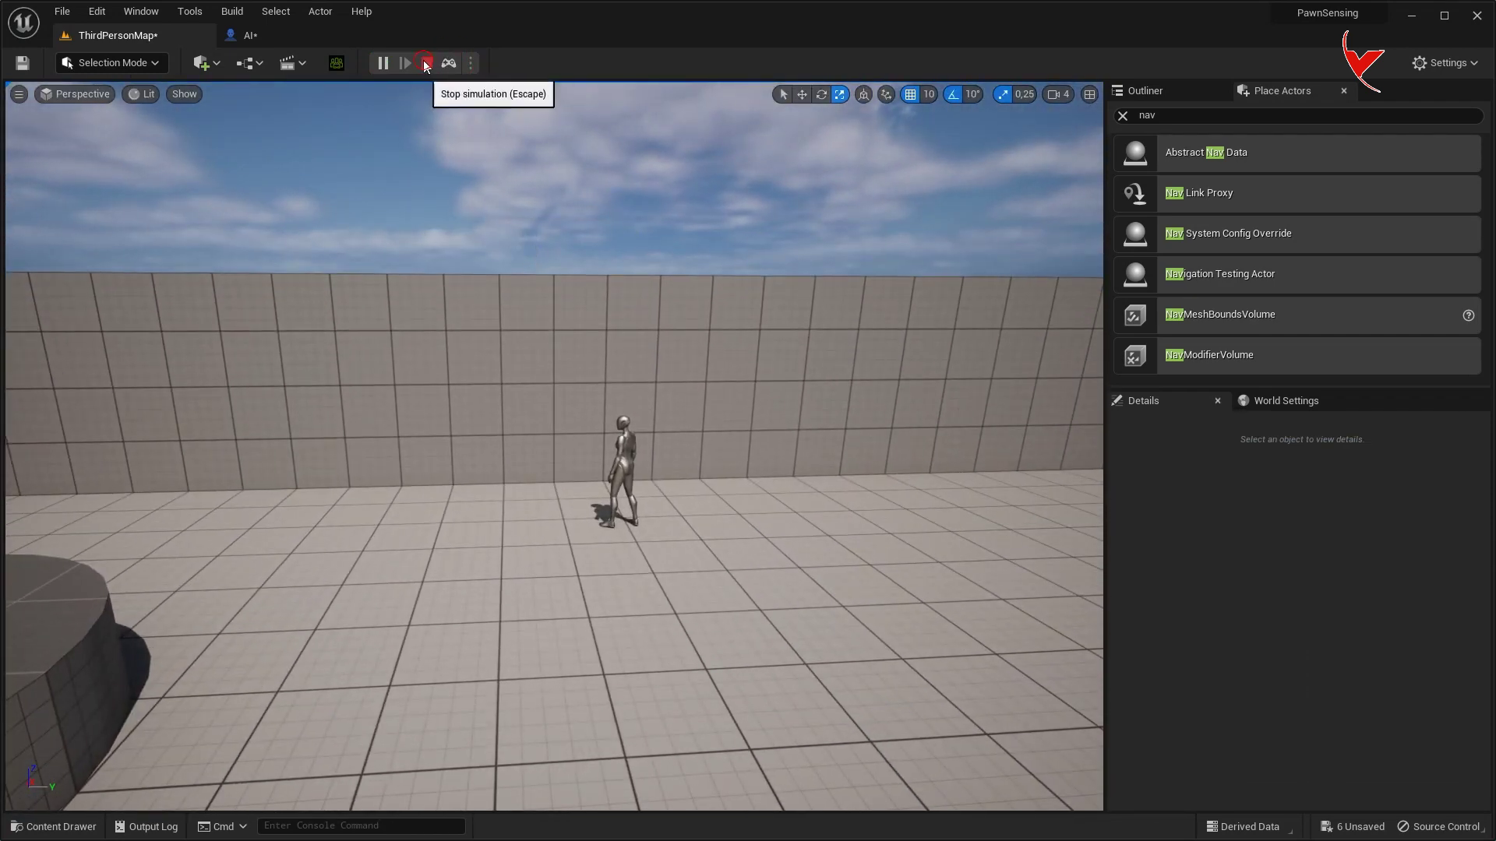
pyautogui.click(425, 65)
pyautogui.moveTo(851, 280); pyautogui.dragTo(674, 274, button='right')
# - Add a 3-second Delay node on AI MoveTo's On Success output
pyautogui.scroll(2, 674, 274)
pyautogui.moveTo(684, 294); pyautogui.dragTo(776, 297)
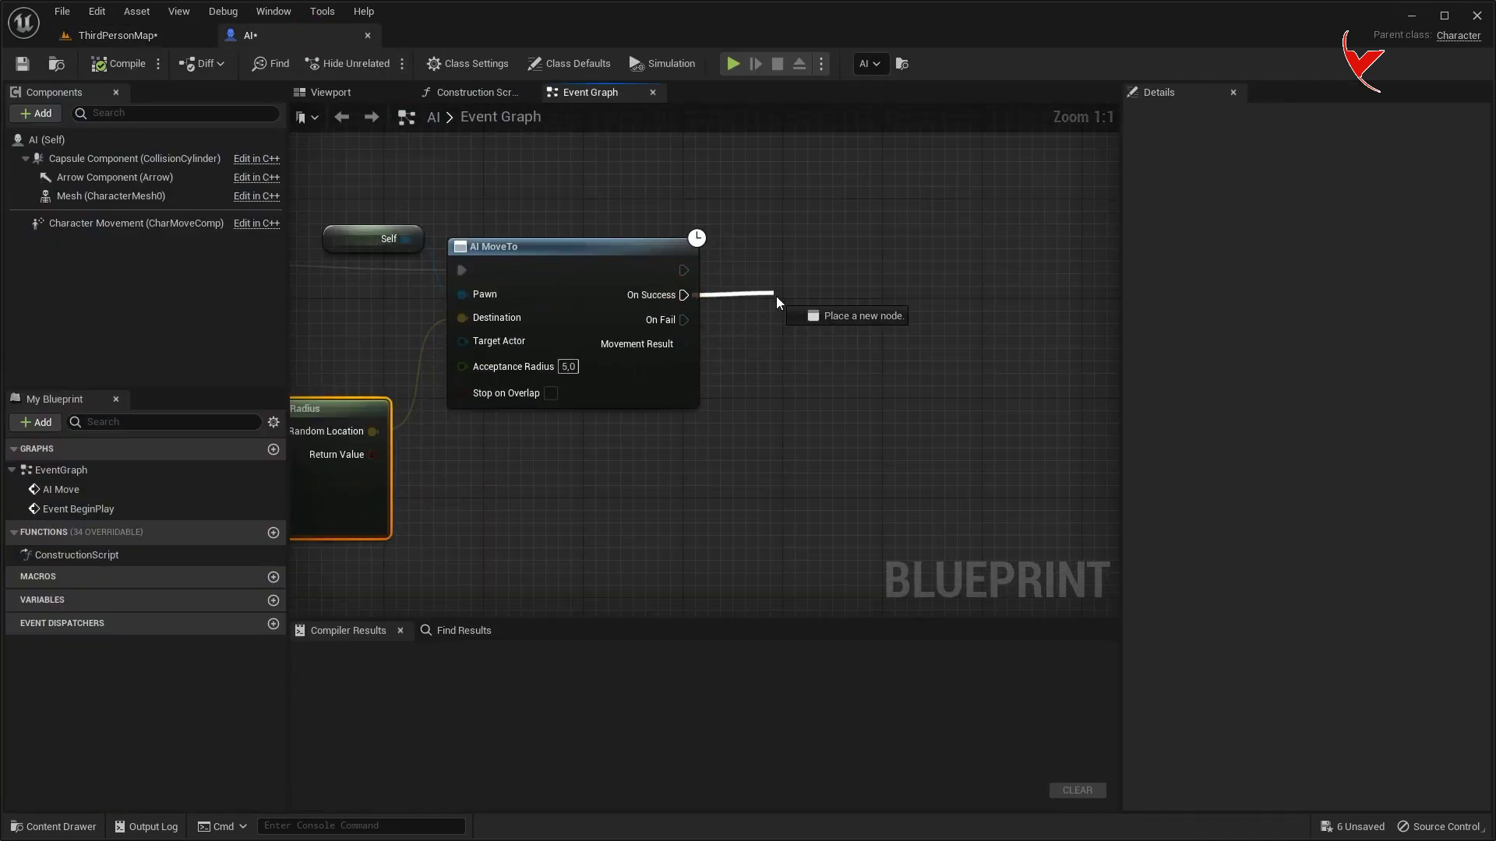
pyautogui.write('delay')
pyautogui.click(853, 477)
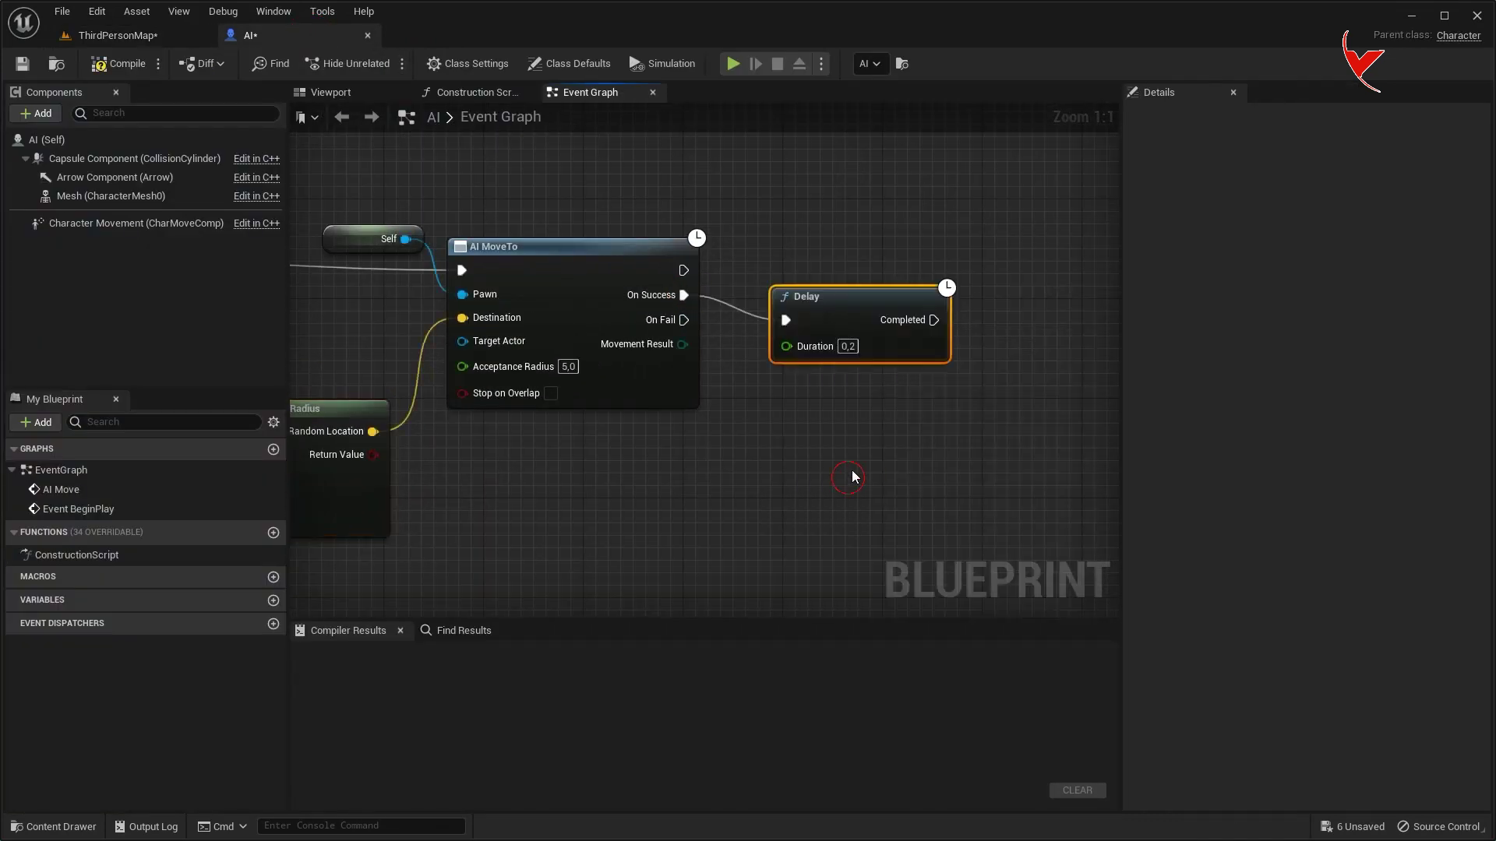
pyautogui.moveTo(811, 297); pyautogui.dragTo(835, 272)
pyautogui.click(873, 321)
pyautogui.write('3')
pyautogui.press('Return')
# - Loop Delay's Completed back into AI MoveTo via two reroute points, and compile
pyautogui.scroll(-1, 907, 417)
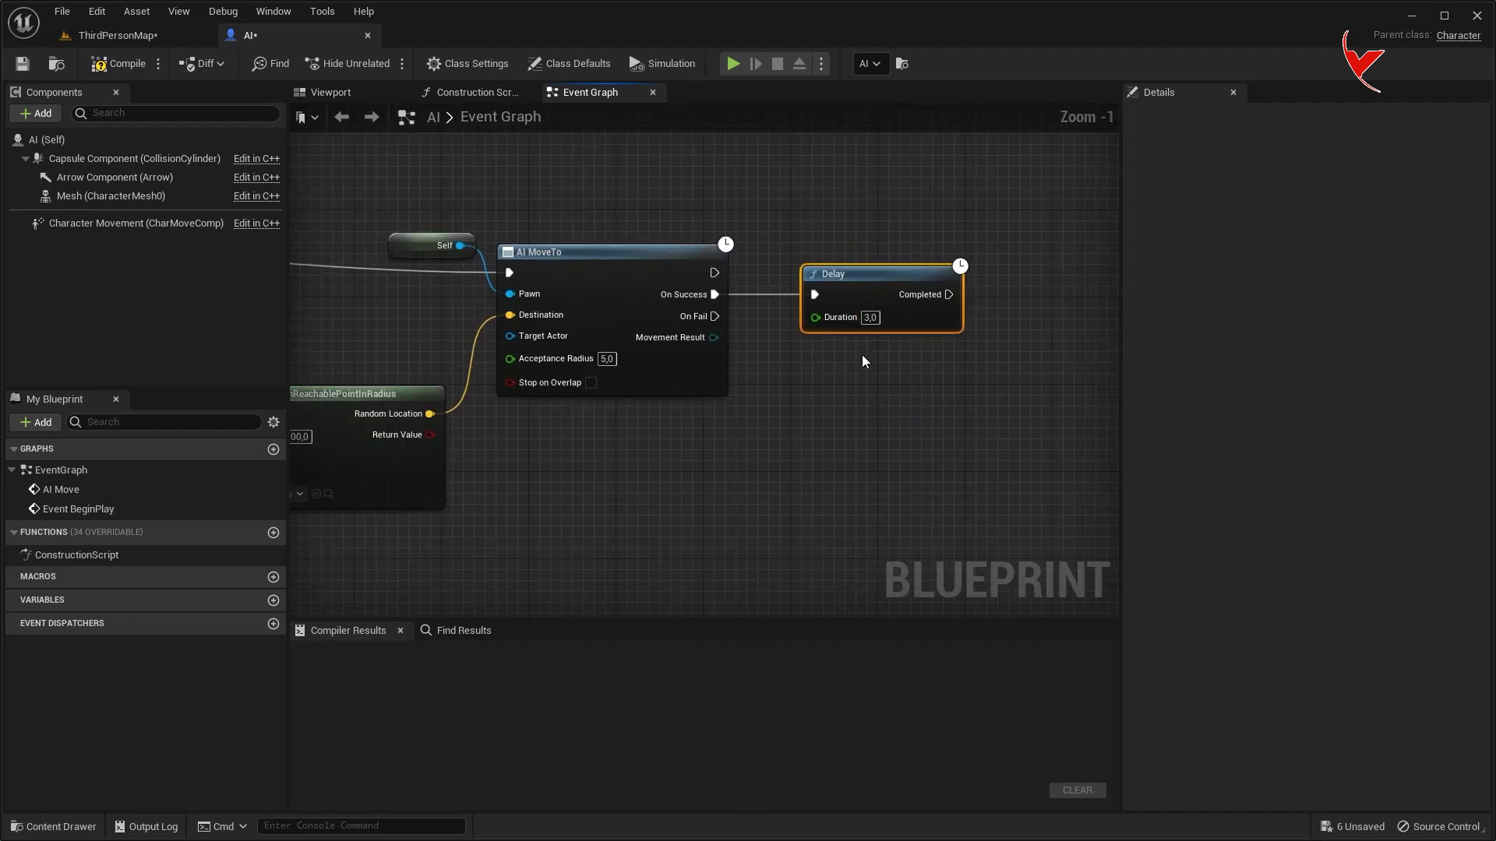
pyautogui.moveTo(862, 360); pyautogui.dragTo(910, 314, button='right')
pyautogui.moveTo(472, 199); pyautogui.dragTo(427, 264)
pyautogui.moveTo(997, 249)
pyautogui.mouseDown()
pyautogui.moveTo(580, 180)
pyautogui.moveTo(560, 232)
pyautogui.mouseUp()
pyautogui.doubleClick(808, 243)
pyautogui.moveTo(808, 244); pyautogui.dragTo(799, 232)
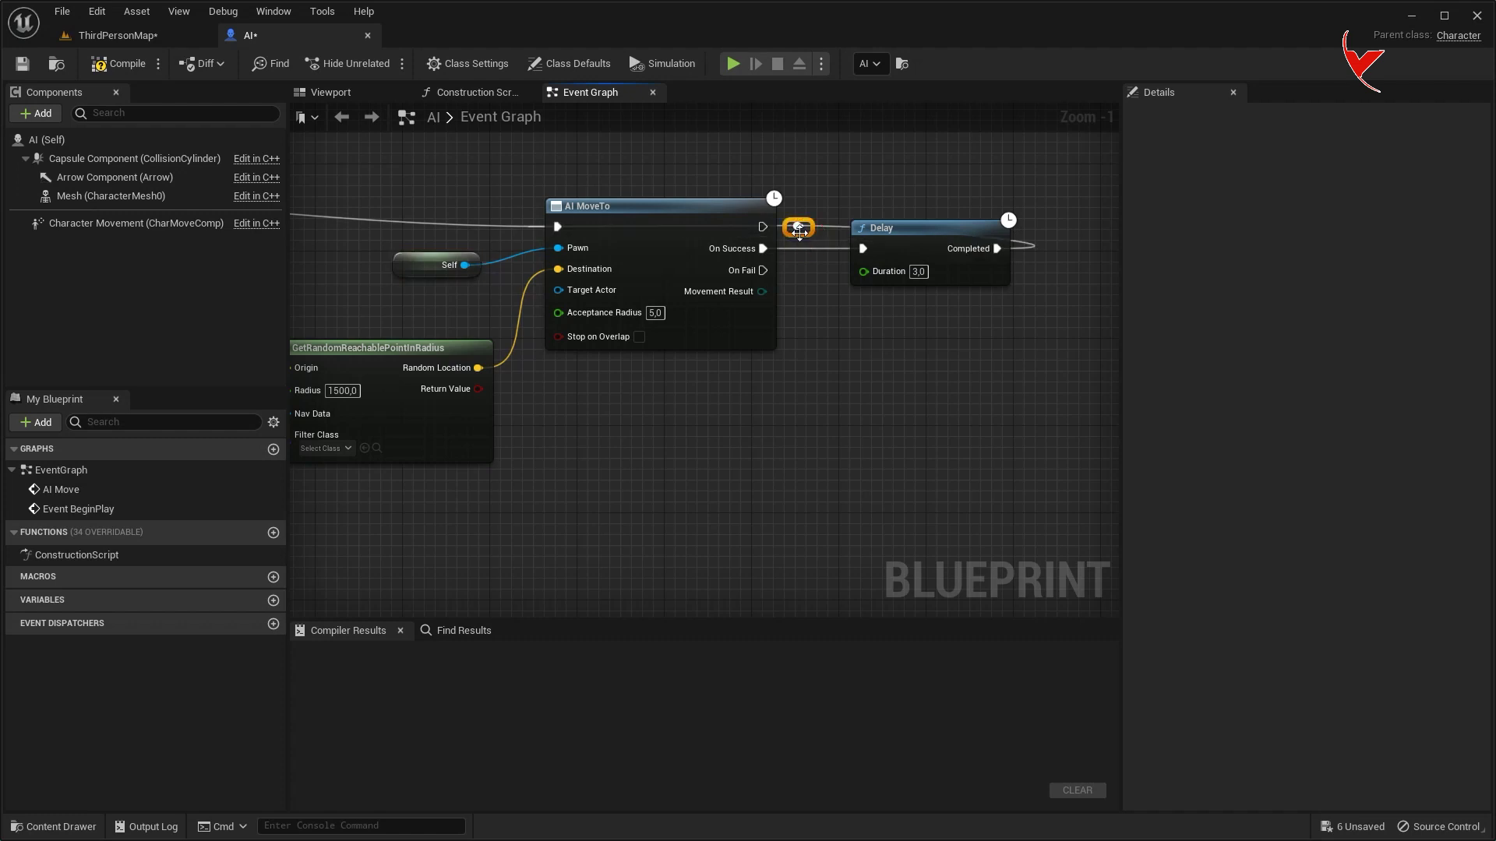
pyautogui.doubleClick(781, 167)
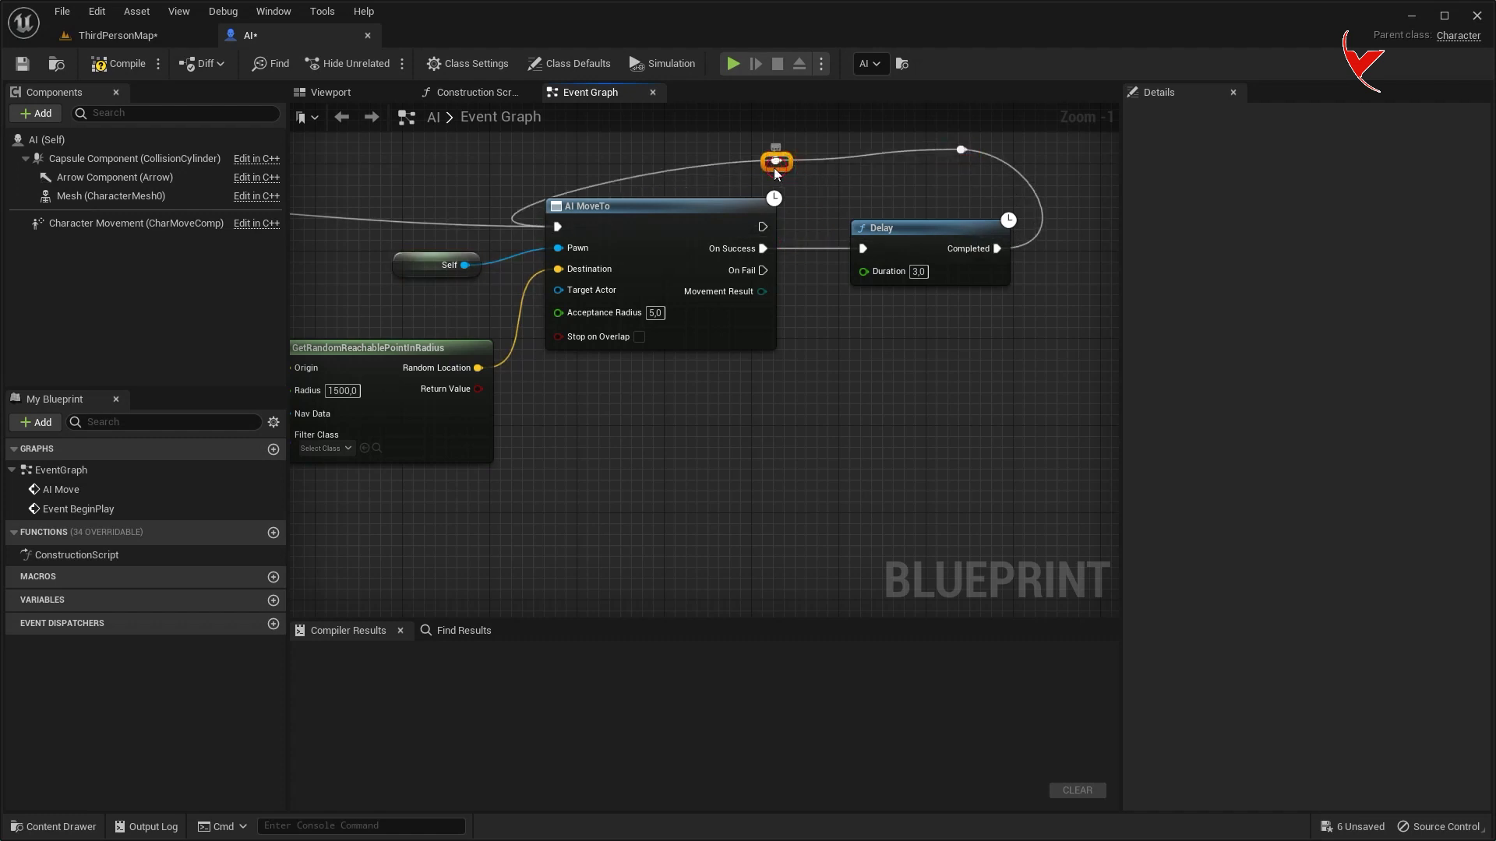
pyautogui.scroll(-3, 677, 250)
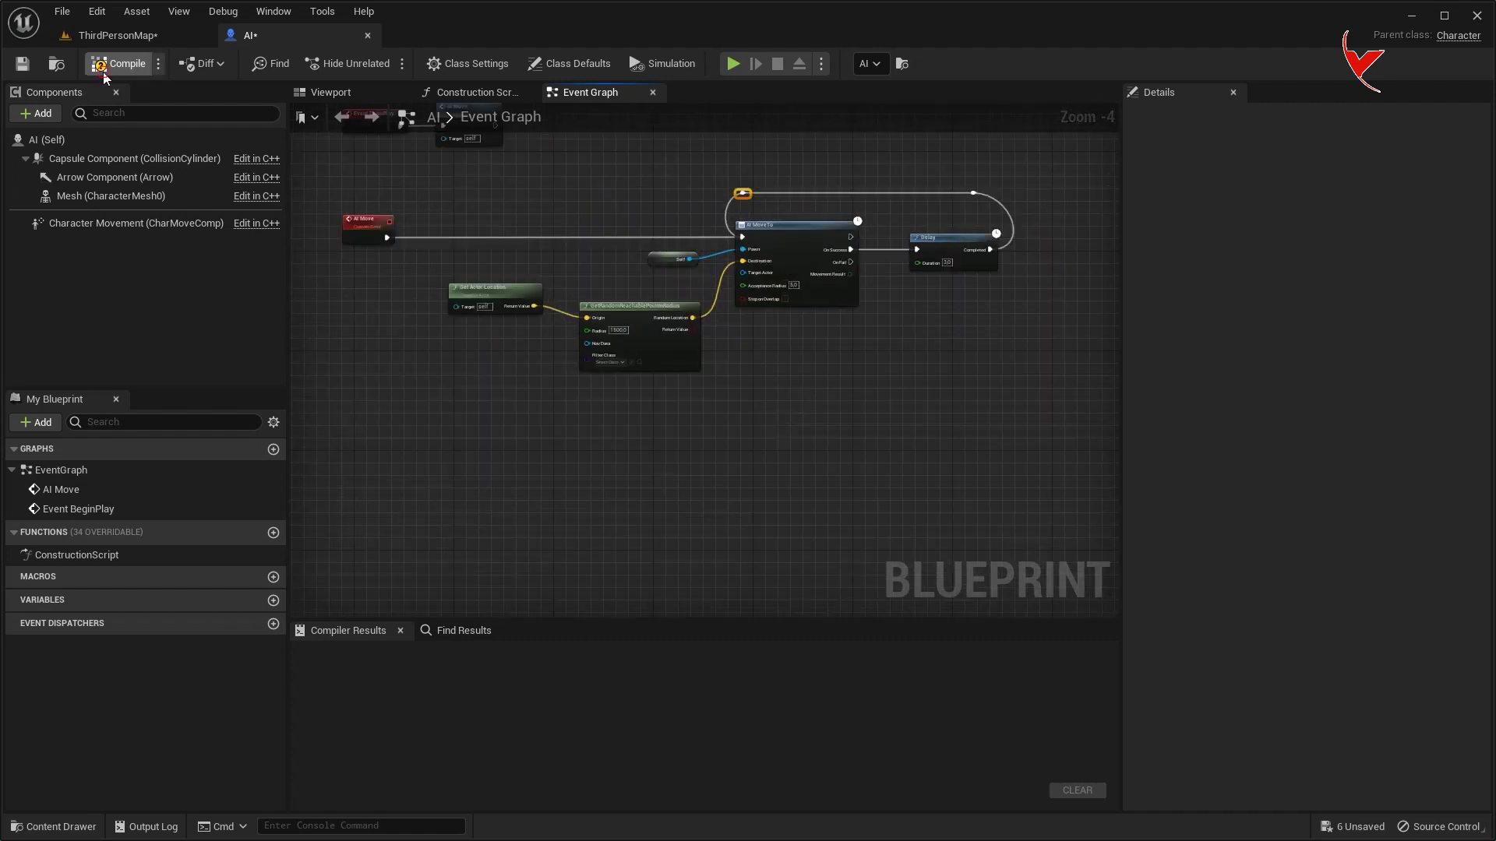
pyautogui.click(117, 35)
# - Play the level, eject to a free camera to watch the AI roam, then stop playing
pyautogui.click(383, 63)
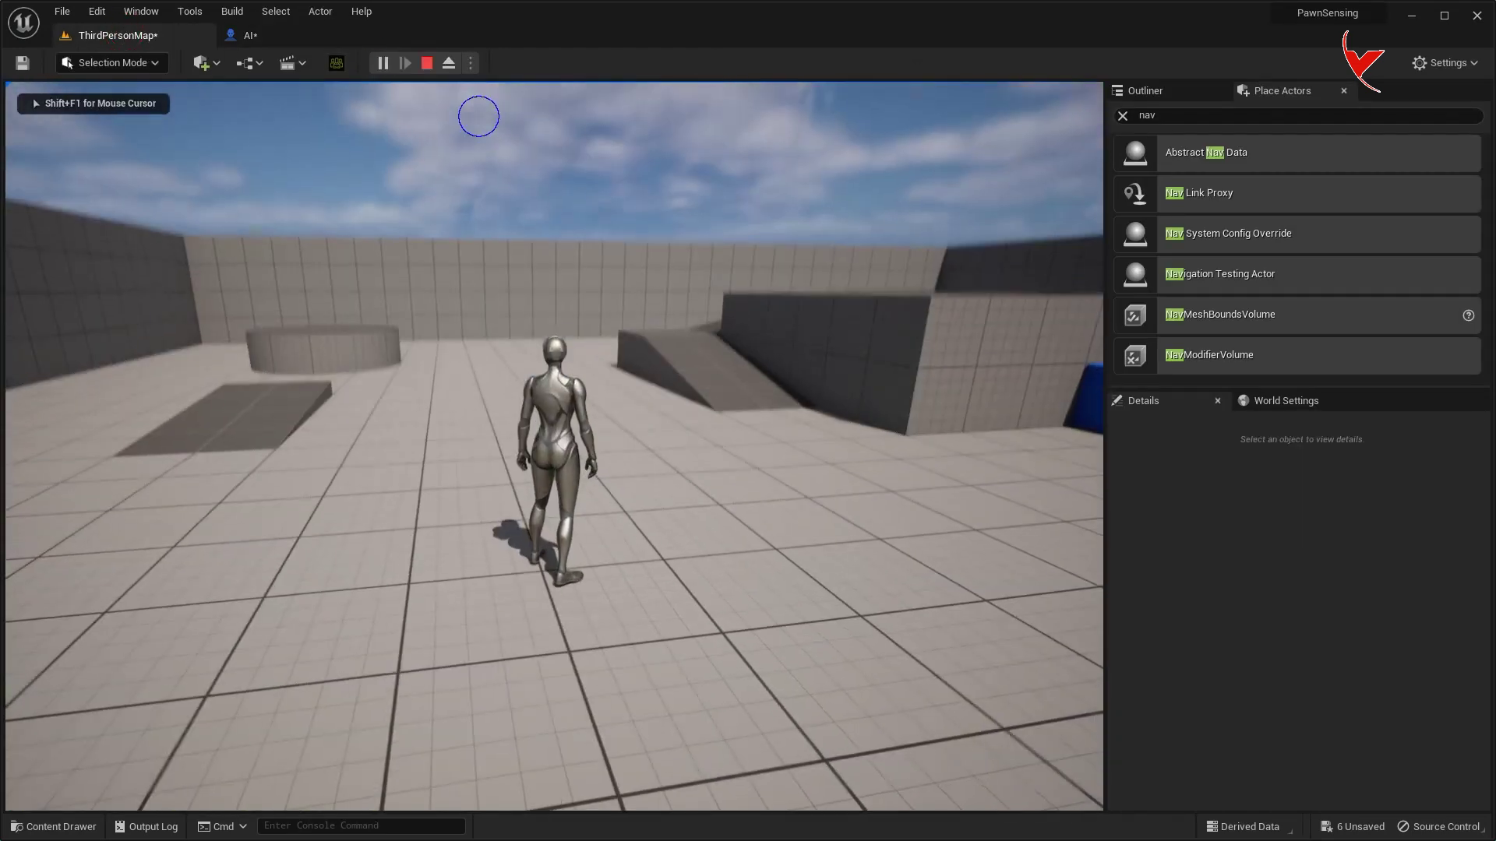
pyautogui.hotkey('shift', 'F1')
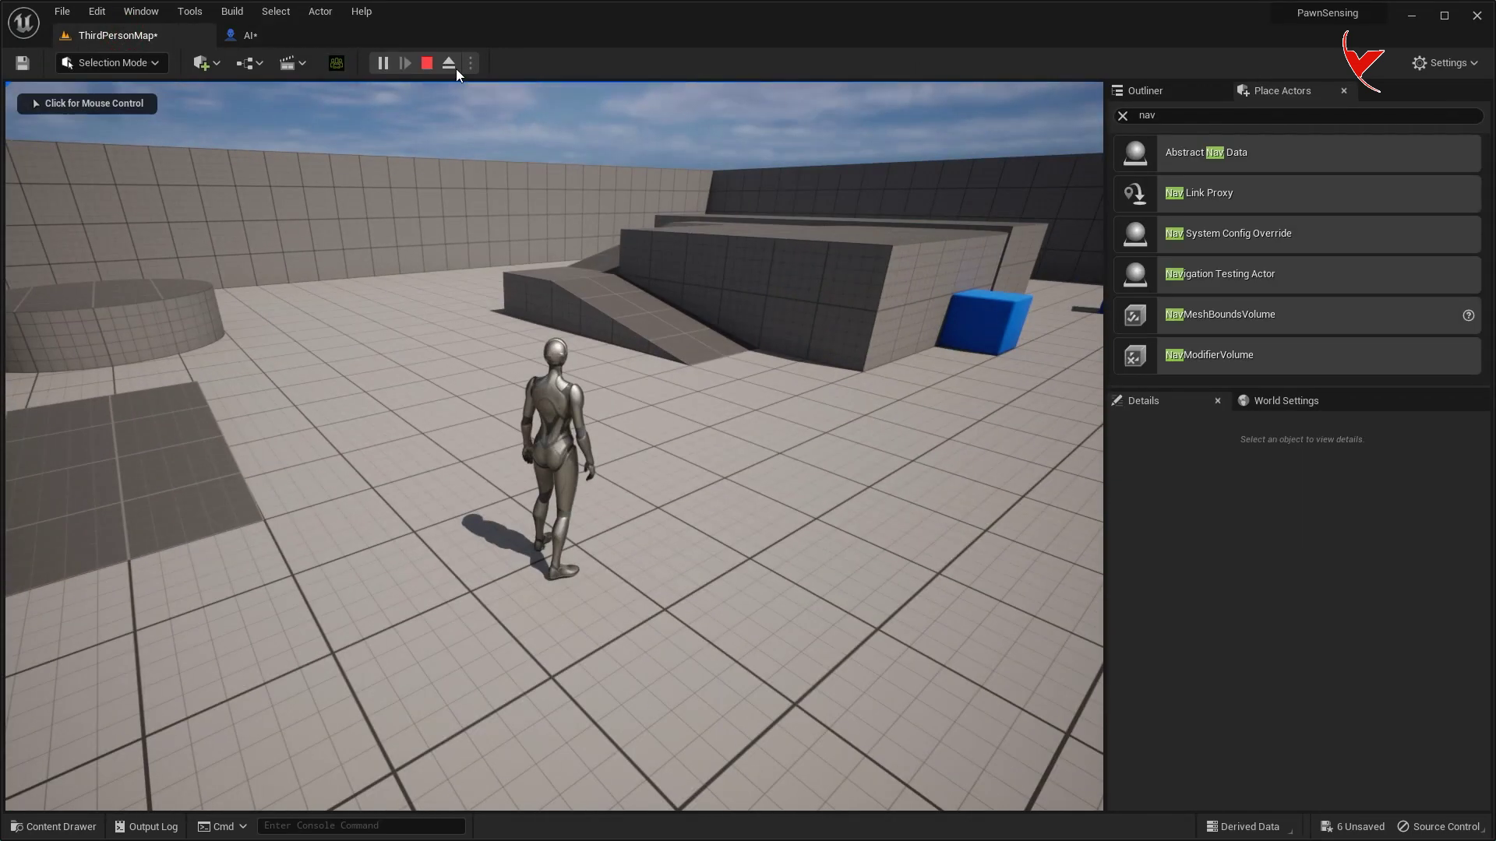
pyautogui.click(454, 66)
pyautogui.moveTo(508, 115); pyautogui.dragTo(546, 203, button='right')
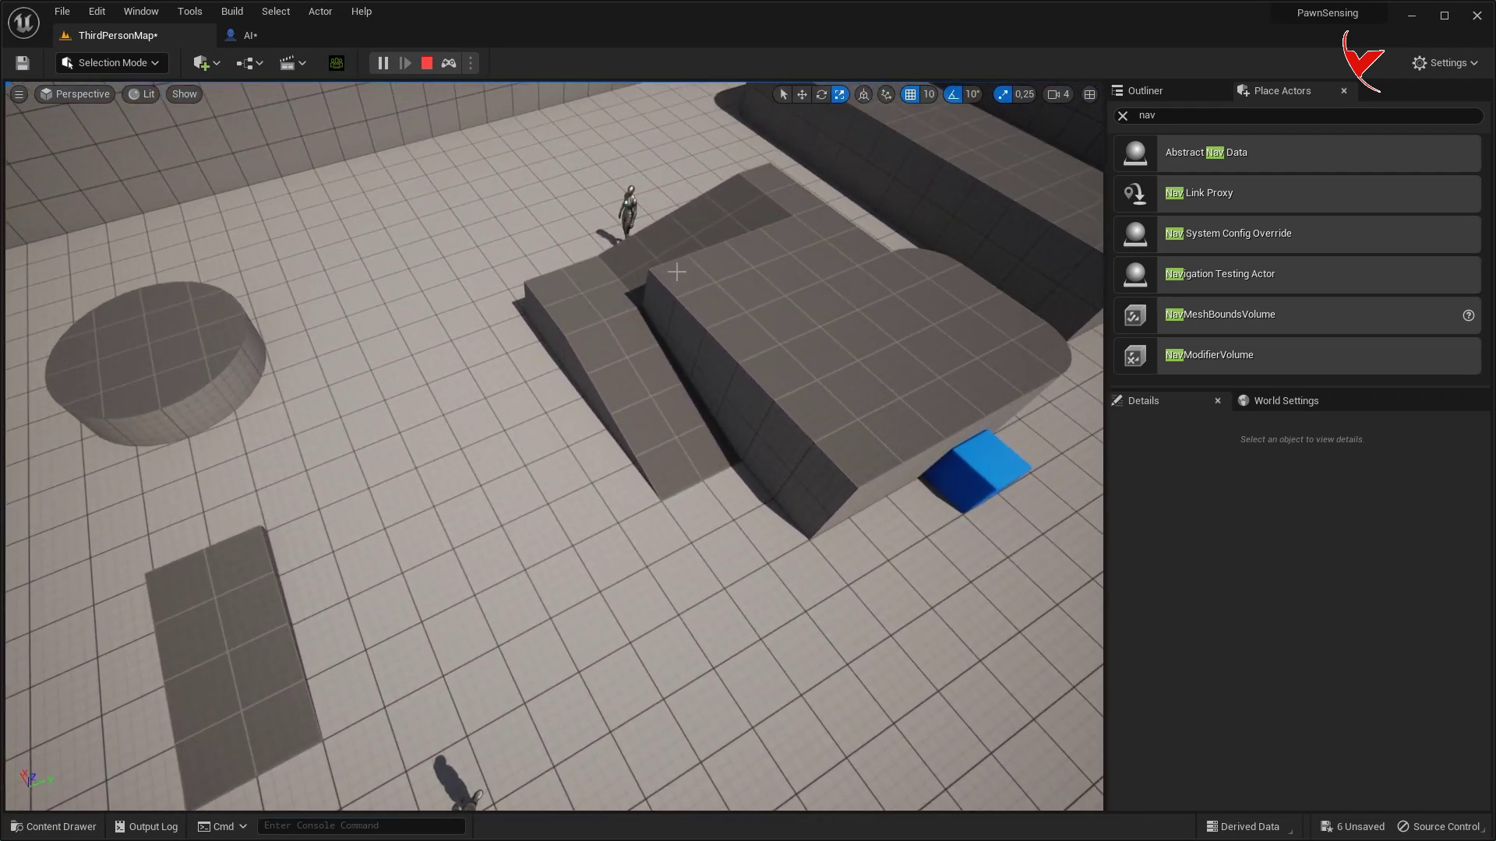
pyautogui.moveTo(677, 271); pyautogui.dragTo(676, 272, button='right')
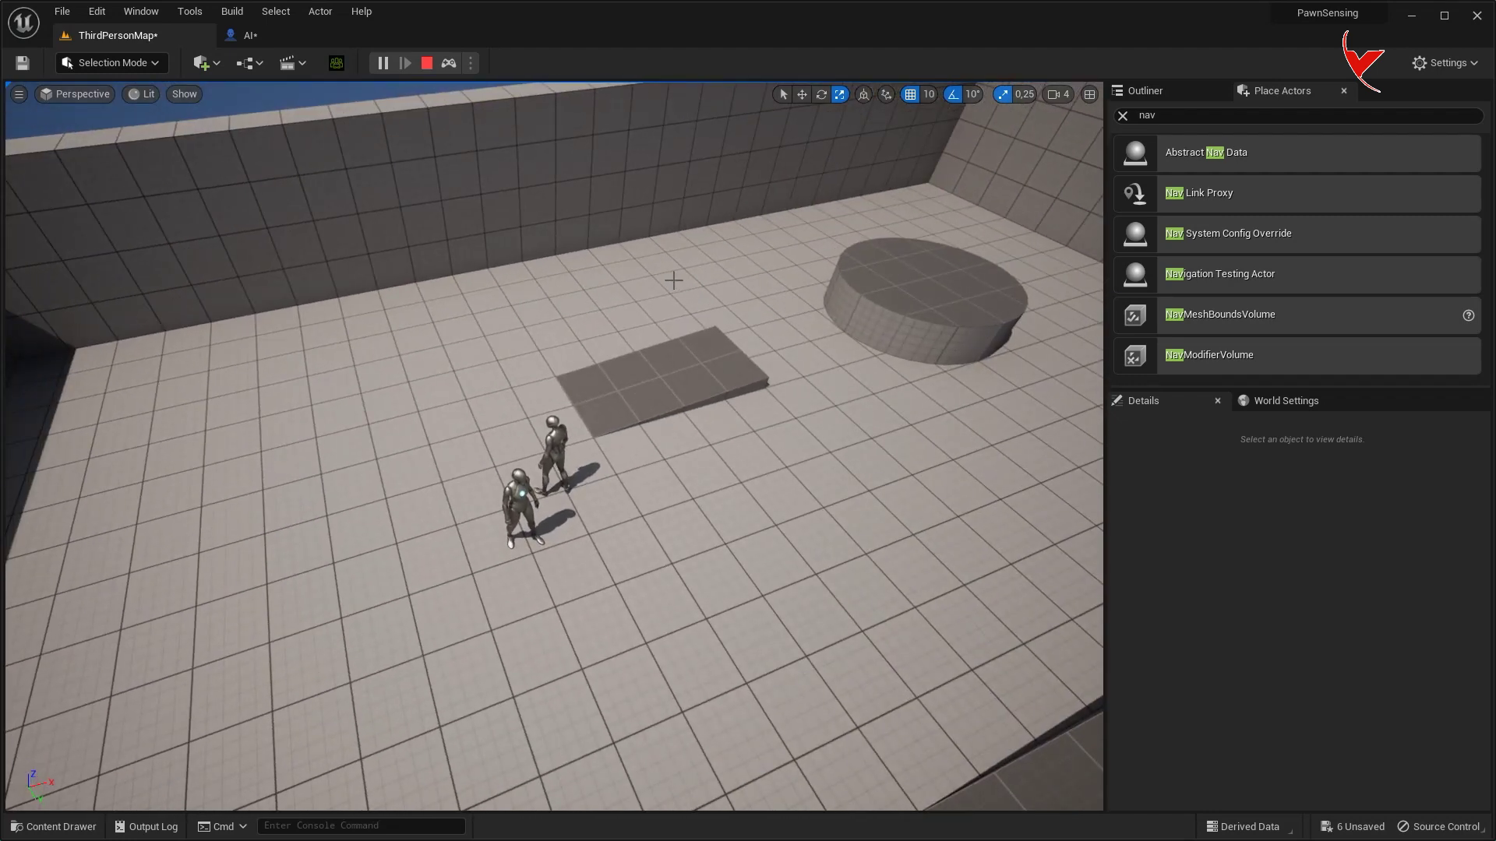
pyautogui.moveTo(673, 281); pyautogui.dragTo(562, 263, button='right')
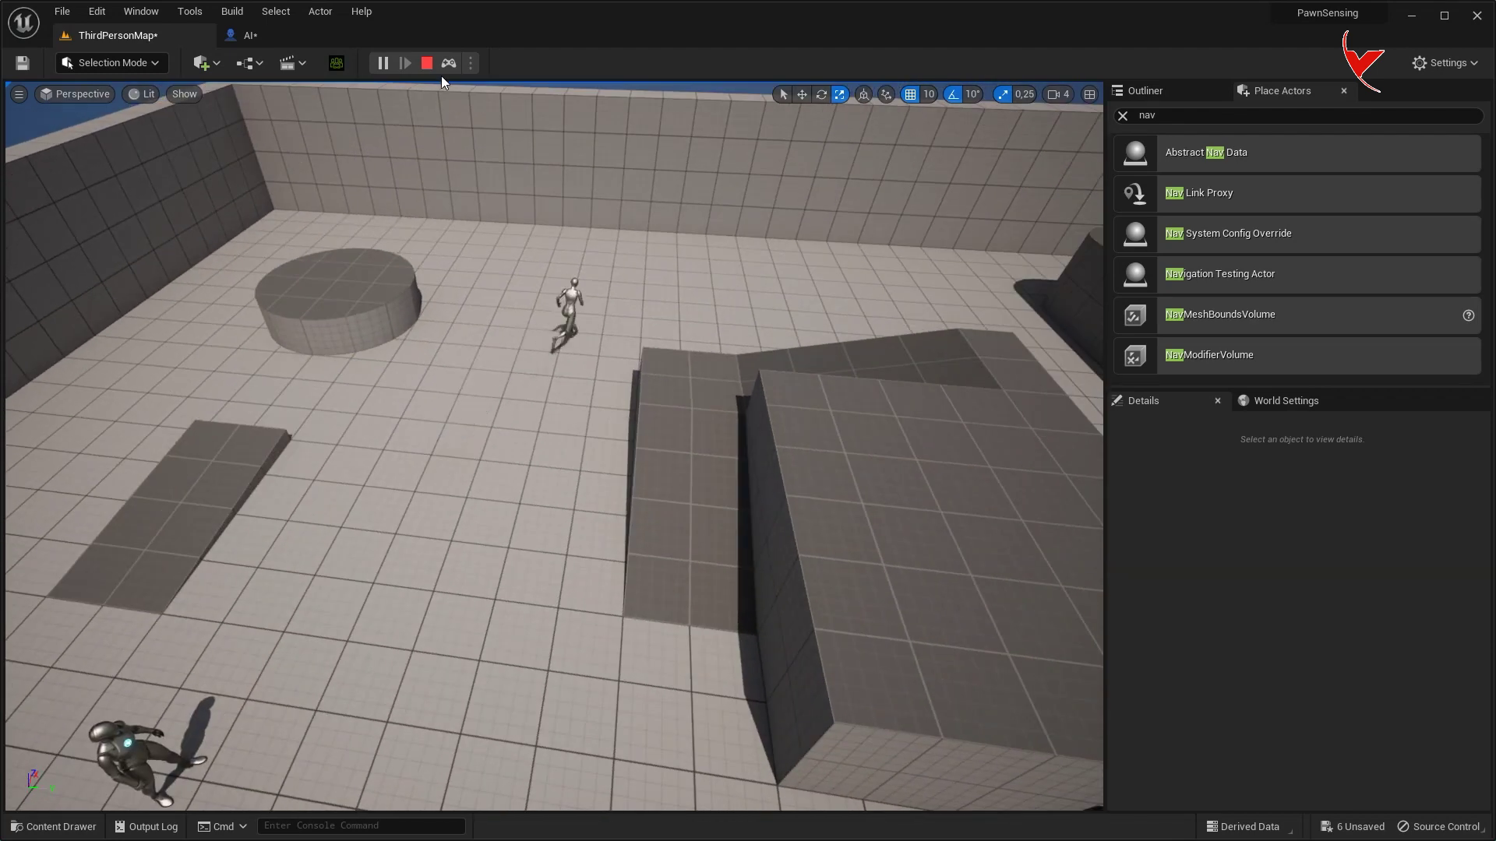
pyautogui.click(430, 66)
# - Add a Pawn Sensing component to the AI Blueprint
pyautogui.click(306, 32)
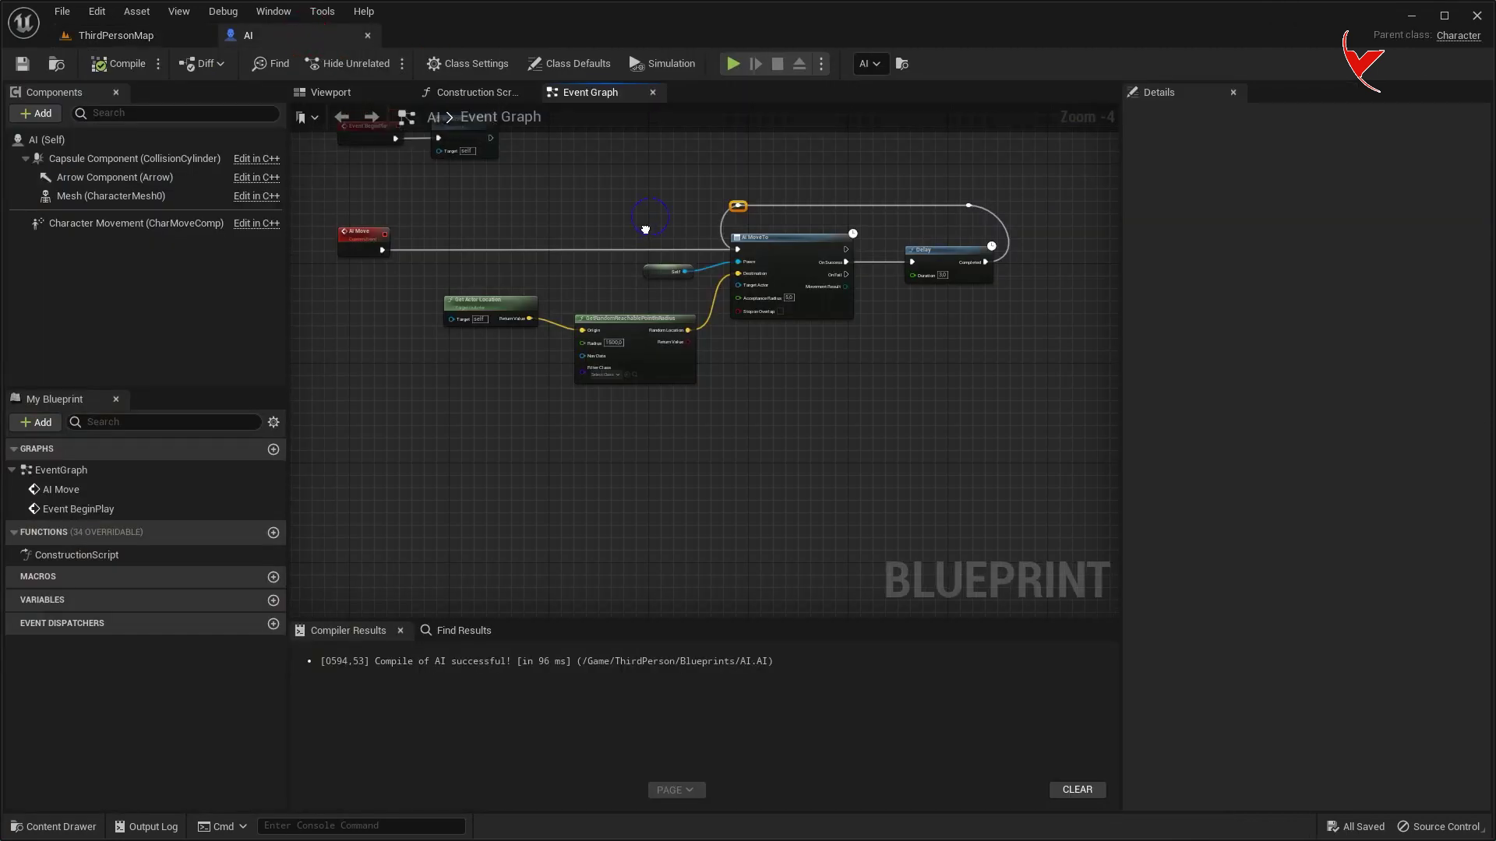
pyautogui.moveTo(645, 230); pyautogui.dragTo(583, 314, button='right')
pyautogui.scroll(1, 583, 314)
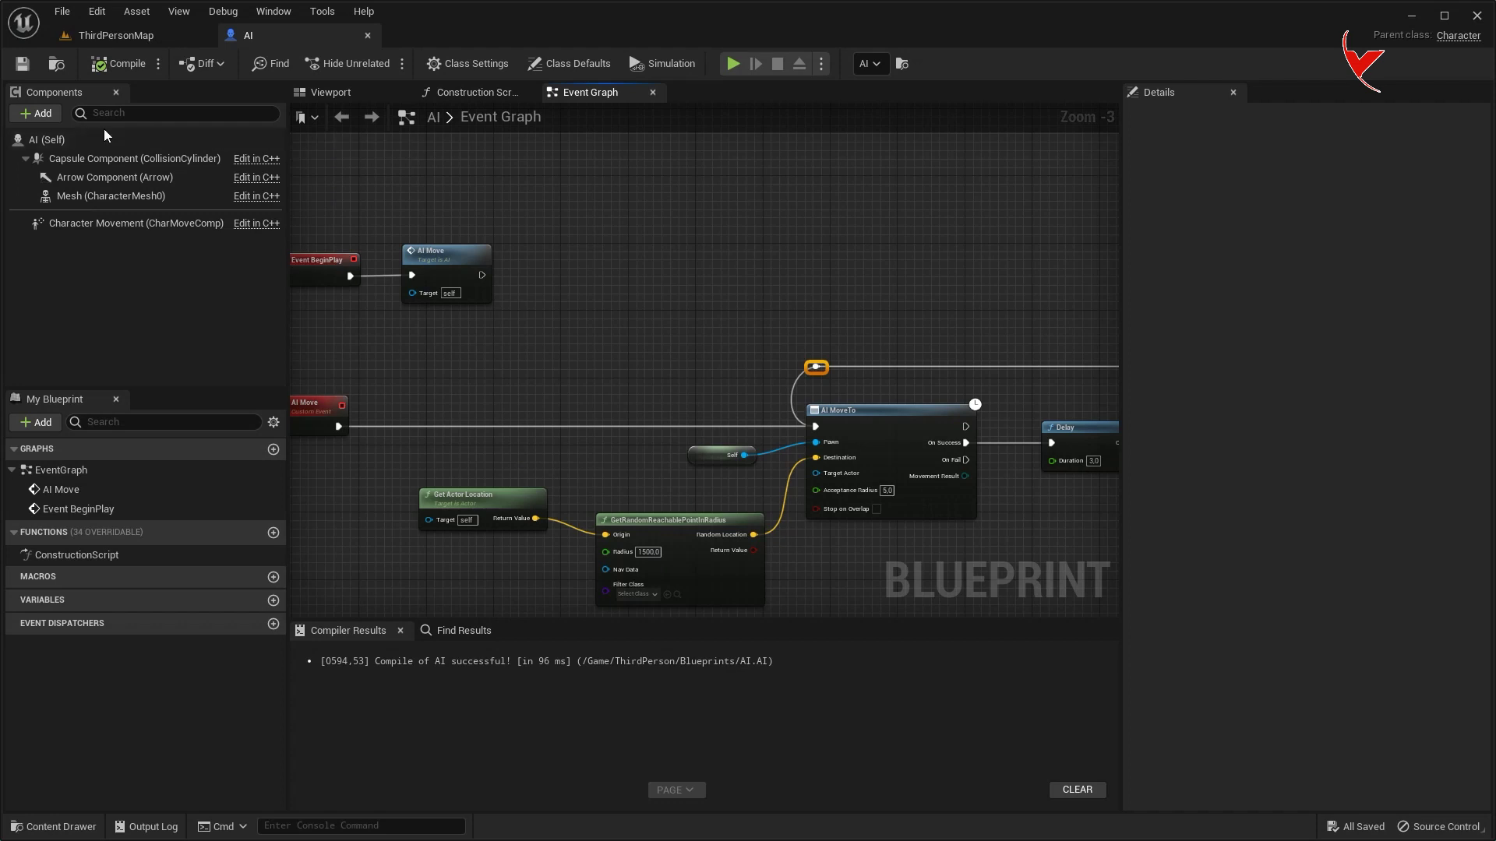
pyautogui.click(39, 113)
pyautogui.write('pawn')
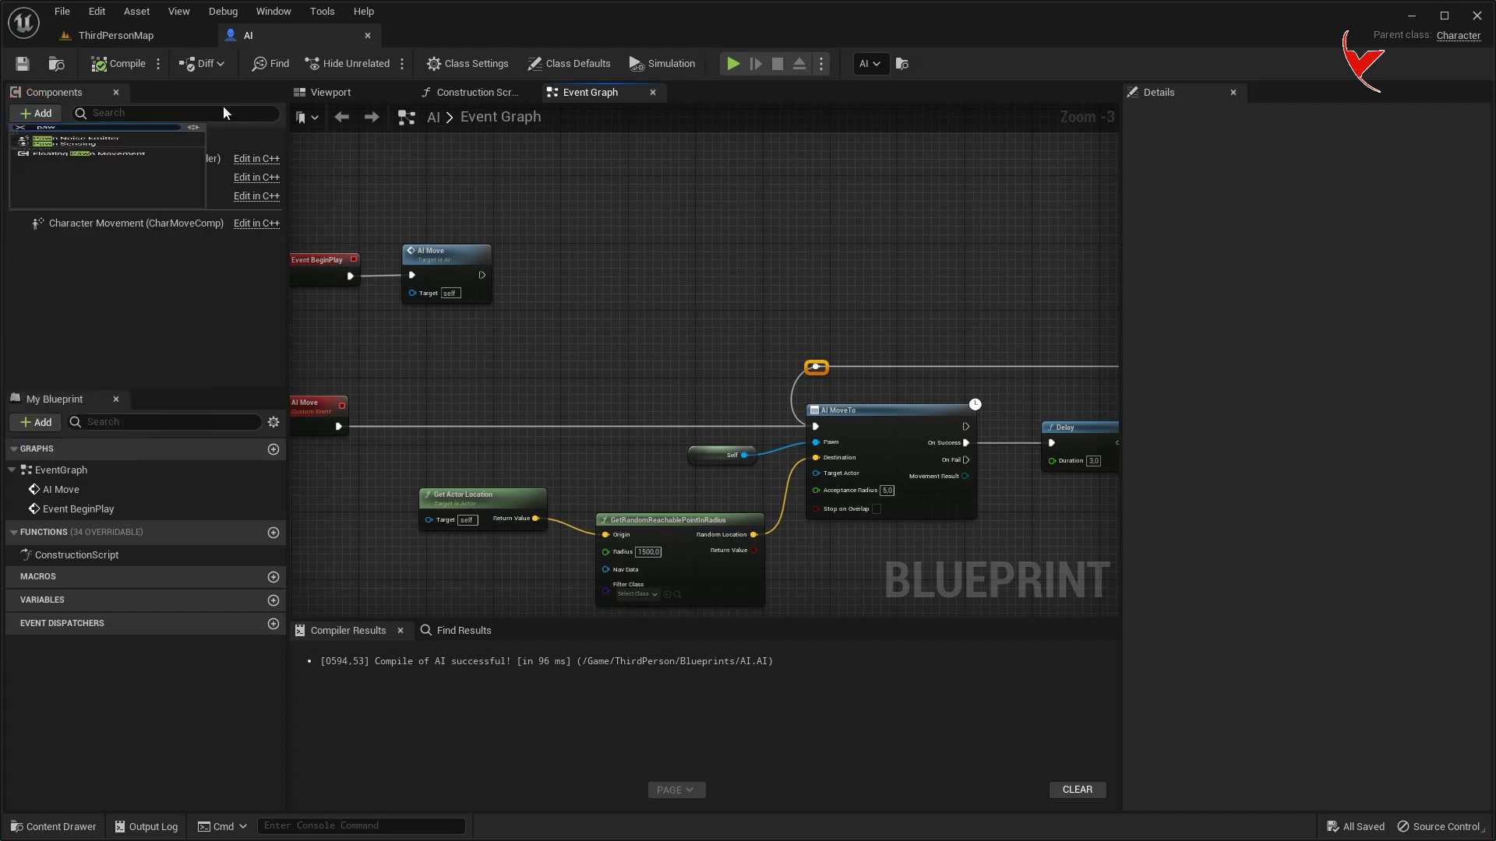
pyautogui.click(92, 173)
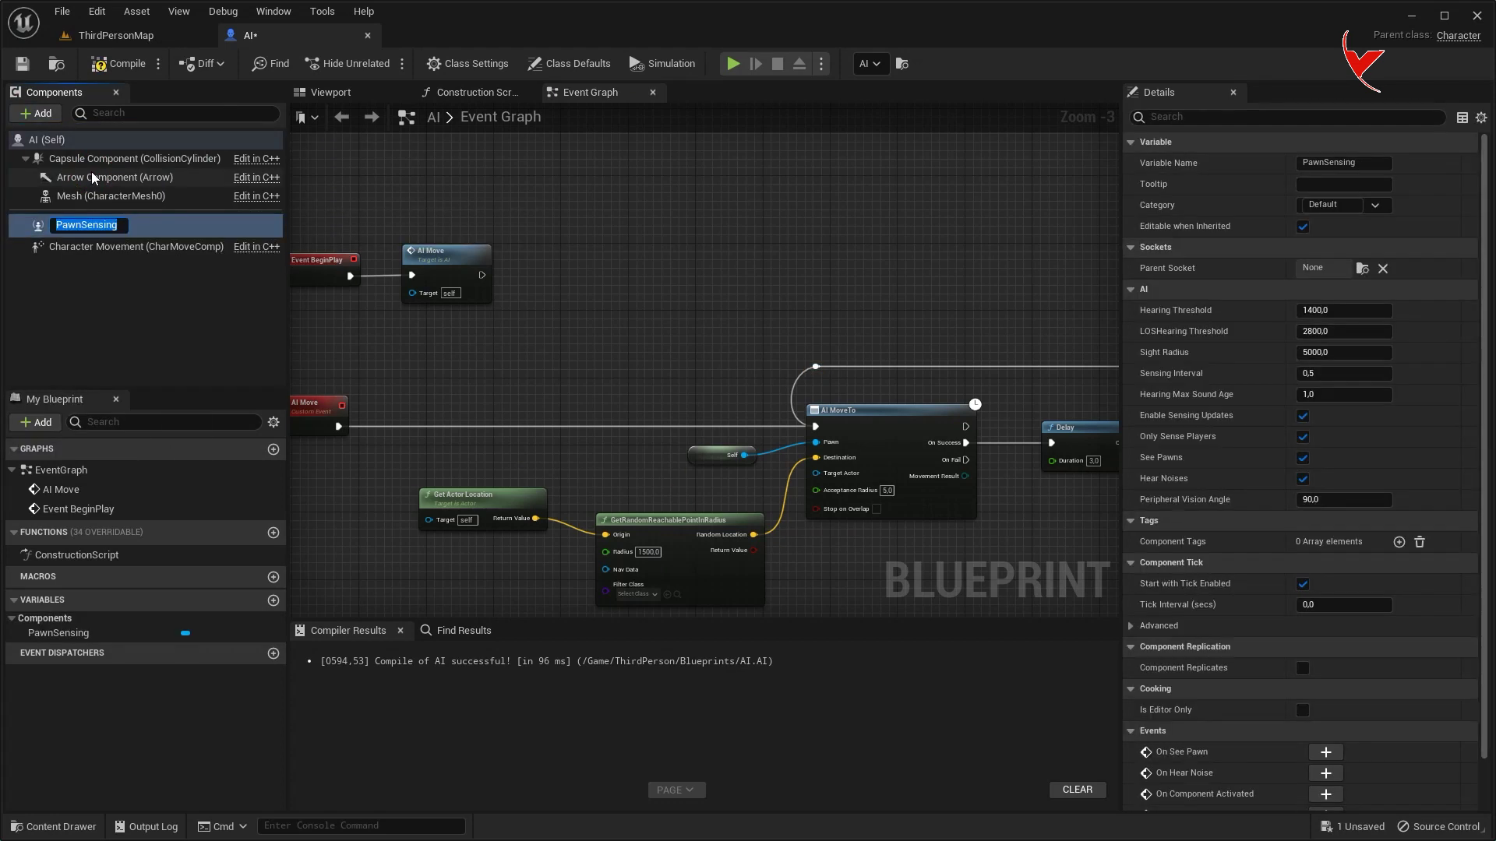
pyautogui.scroll(-1, 1316, 686)
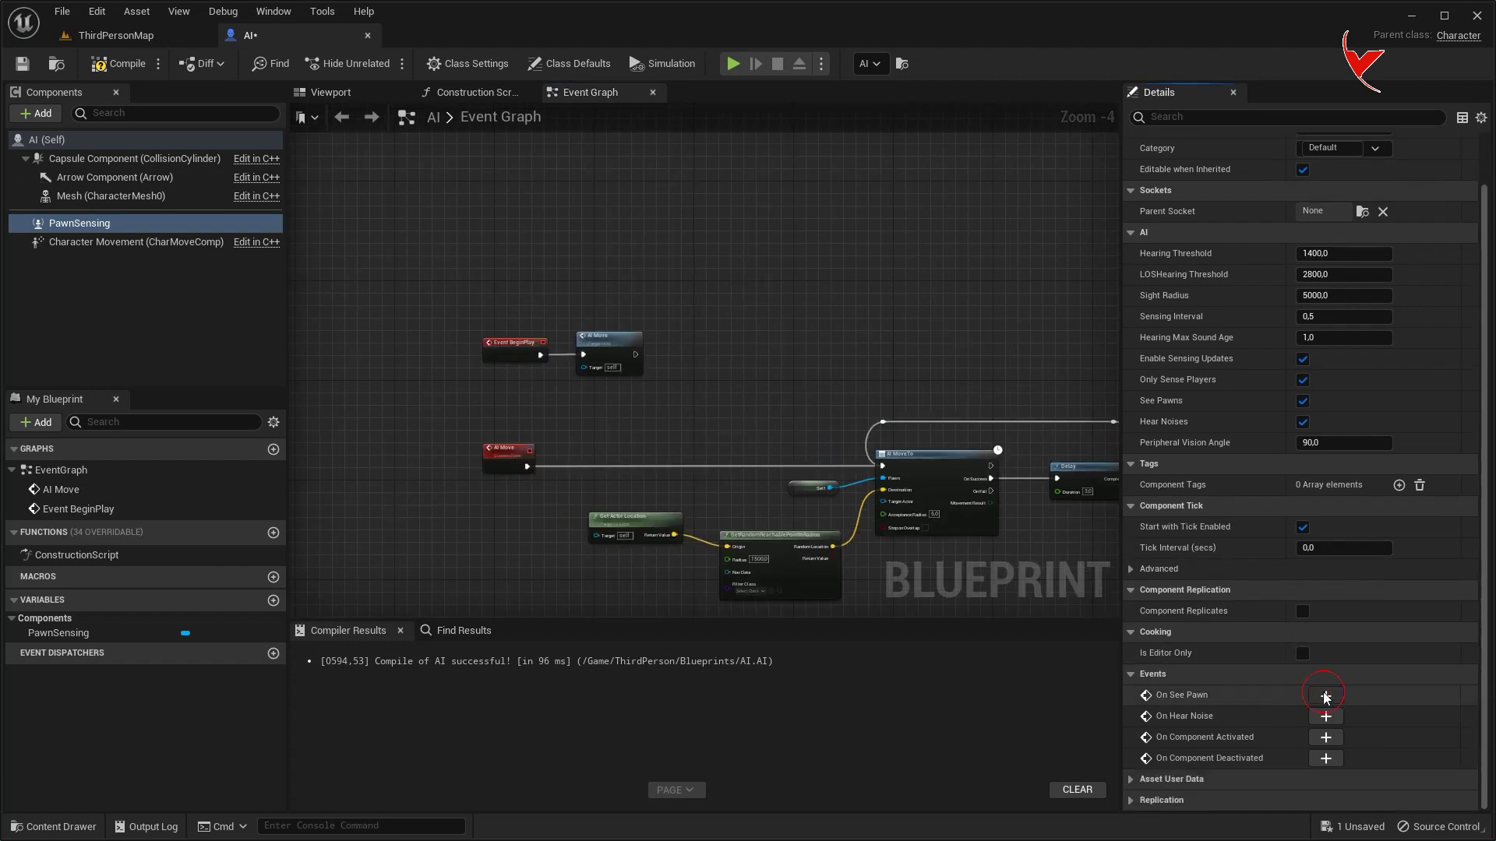
# - Create an On See Pawn event and wire it to a pasted copy of the AI Move call
pyautogui.click(1325, 696)
pyautogui.scroll(-2, 668, 547)
pyautogui.scroll(-2, 697, 515)
pyautogui.moveTo(507, 497); pyautogui.dragTo(643, 313)
pyautogui.scroll(4, 643, 313)
pyautogui.click(374, 282)
pyautogui.hotkey('ctrl', 'c')
pyautogui.hotkey('ctrl', 'v')
pyautogui.moveTo(717, 303)
pyautogui.mouseDown()
pyautogui.moveTo(831, 312)
pyautogui.moveTo(870, 288)
pyautogui.mouseUp()
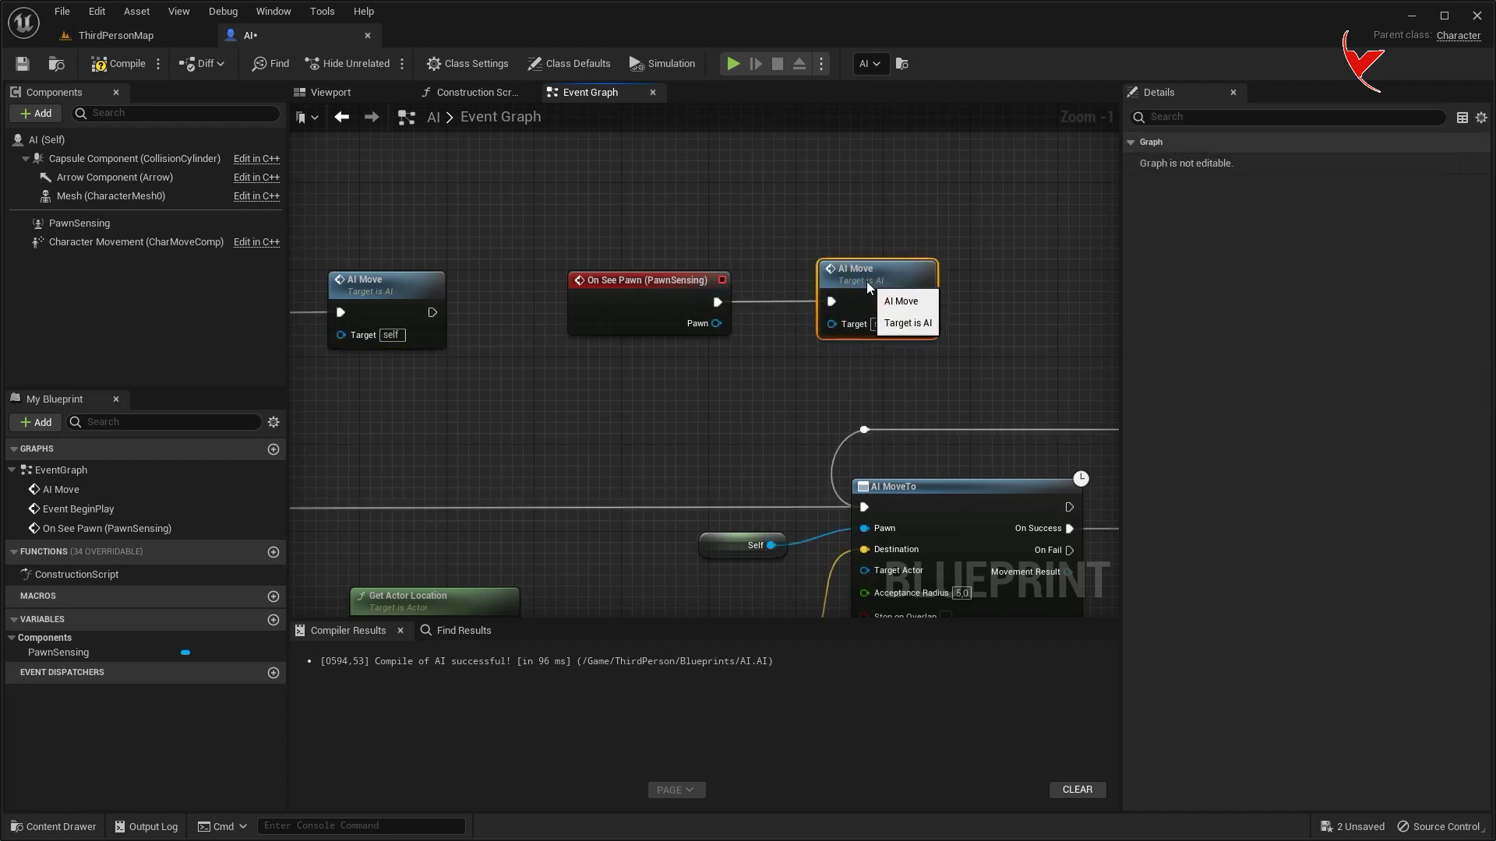
pyautogui.moveTo(699, 286); pyautogui.dragTo(808, 242, button='right')
# - Set PawnSensing's Peripheral Vision Angle to 45 and compile the Blueprint
pyautogui.click(102, 224)
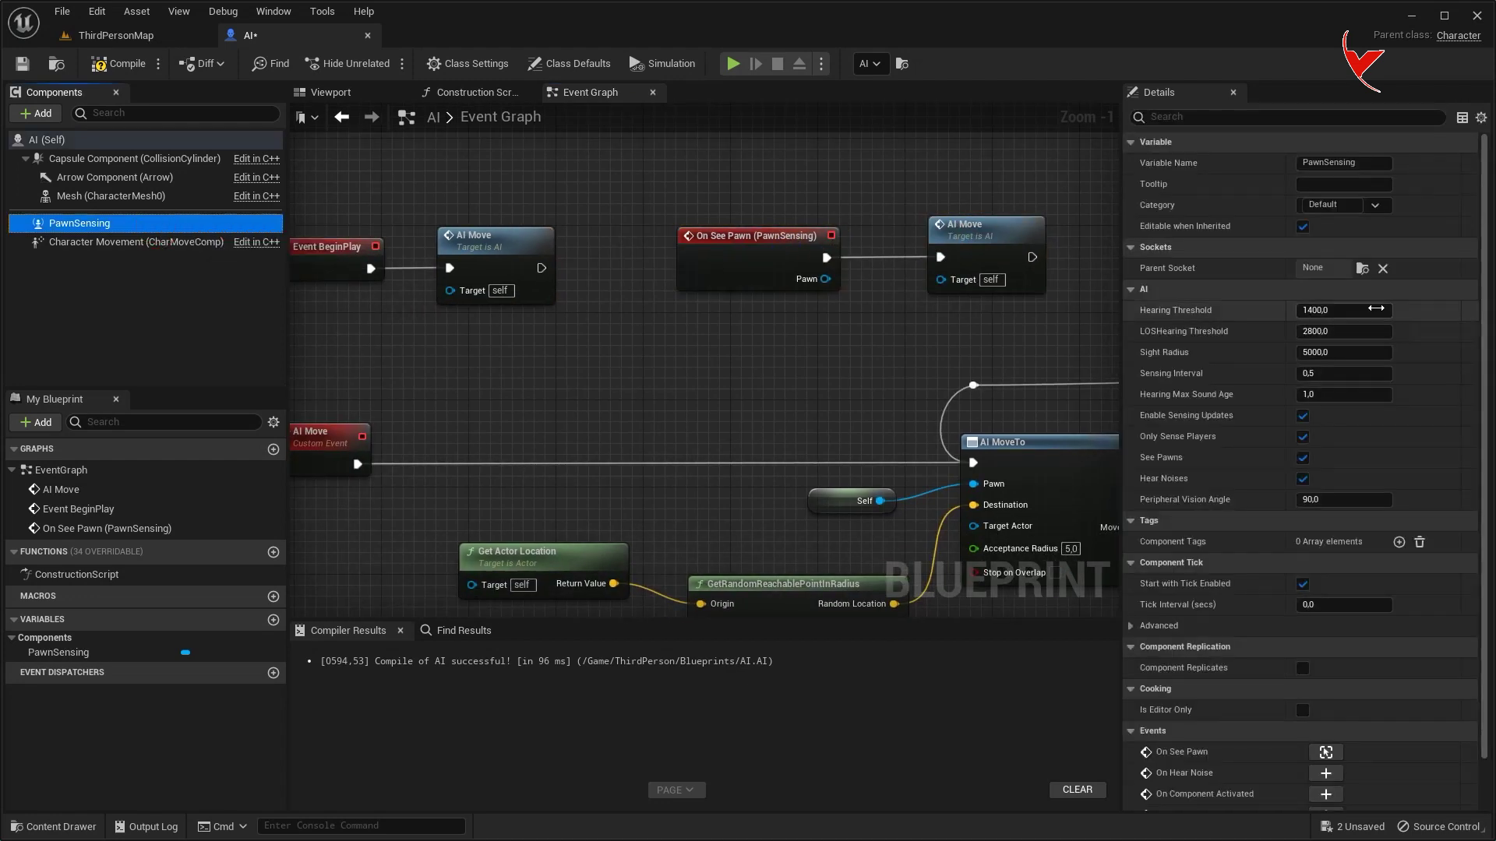
pyautogui.scroll(-1, 1384, 310)
pyautogui.click(330, 92)
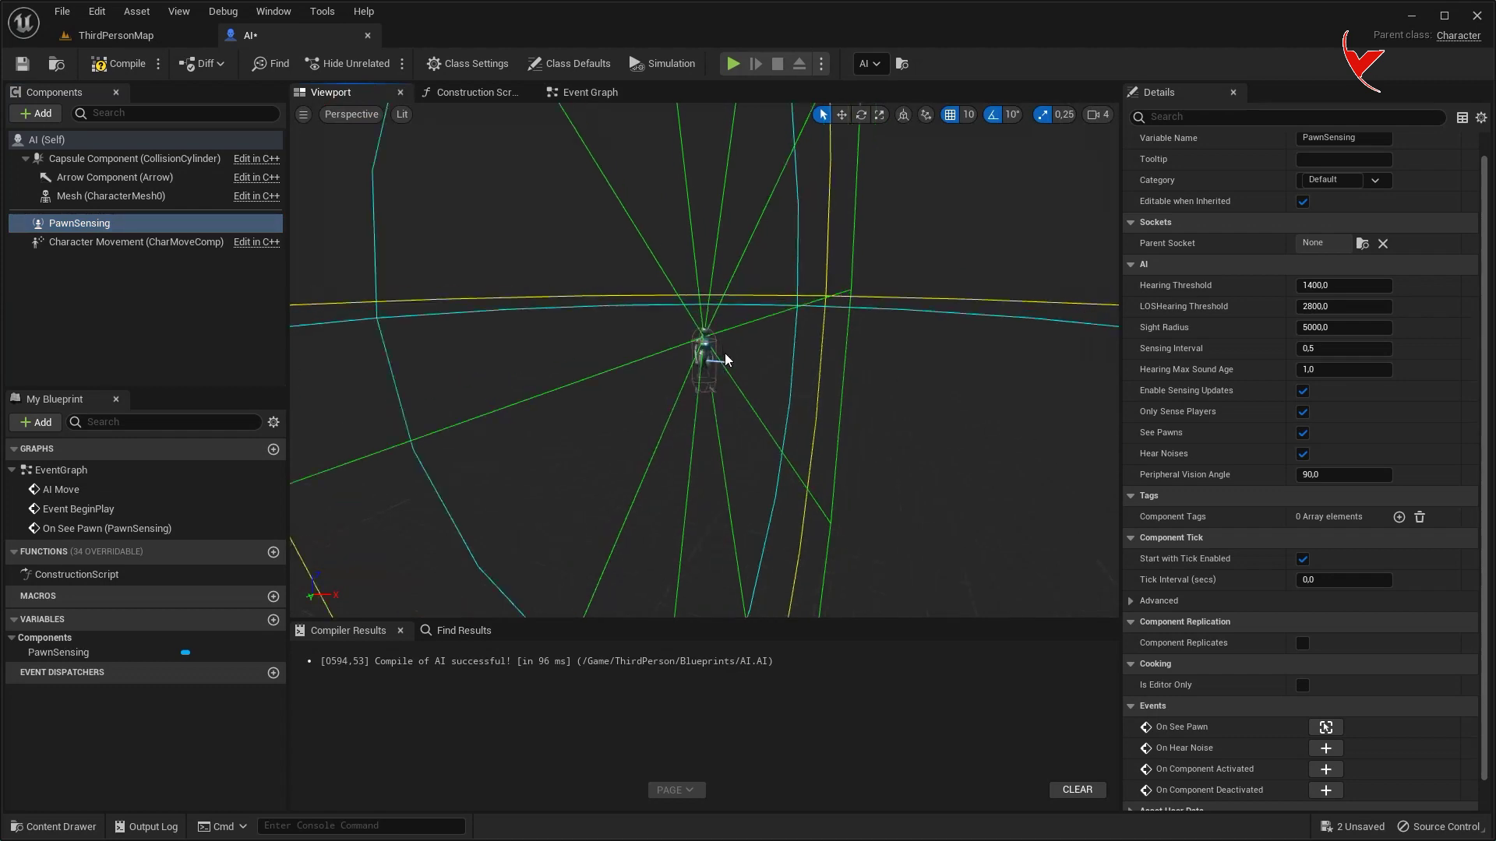
pyautogui.scroll(-3, 715, 355)
pyautogui.scroll(-5, 614, 350)
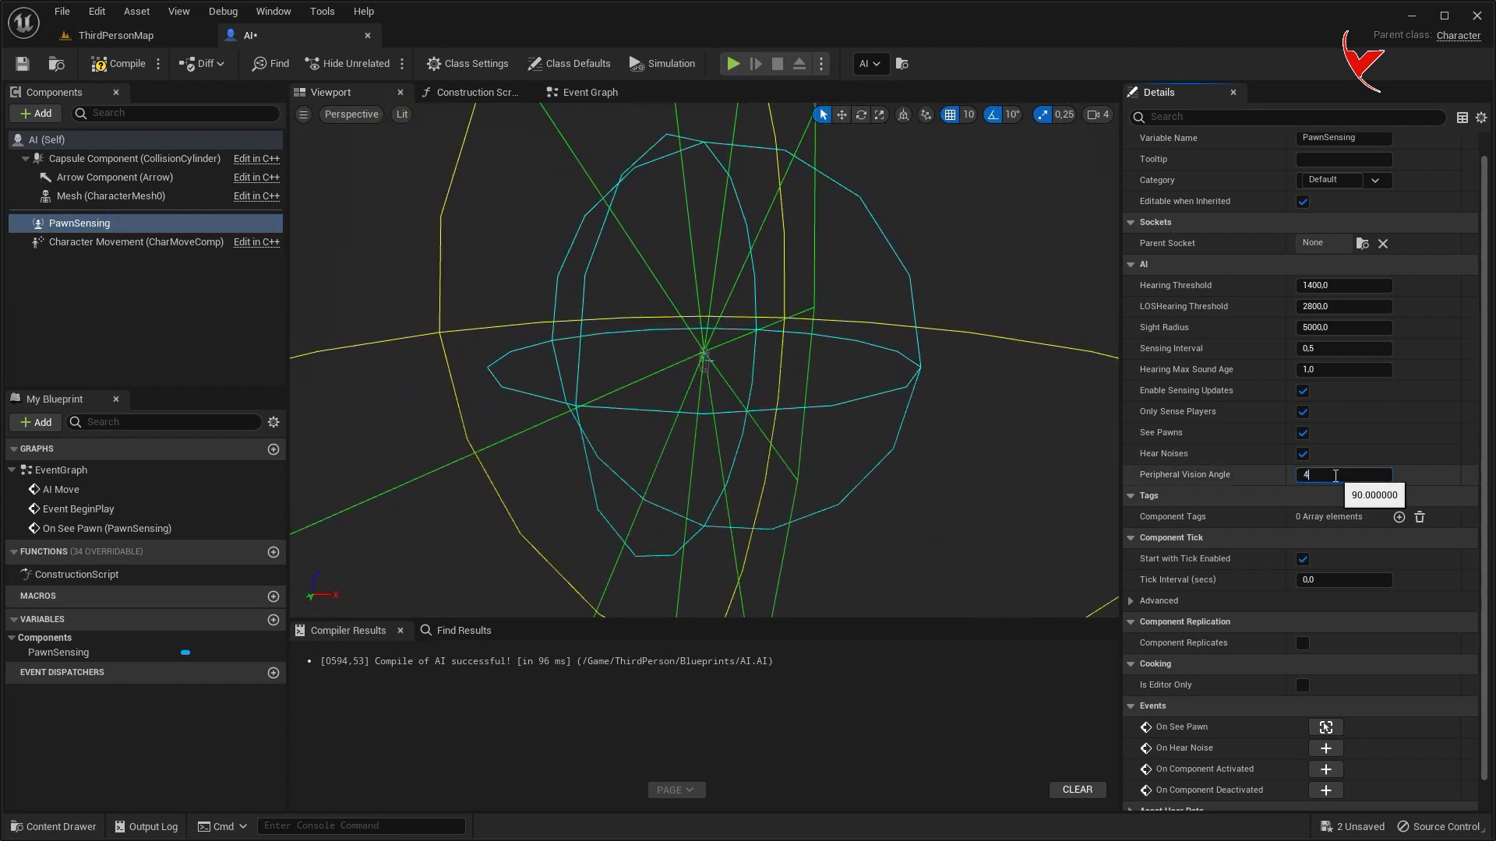
pyautogui.write('45')
pyautogui.press('Return')
pyautogui.moveTo(601, 317)
pyautogui.mouseDown()
pyautogui.moveTo(565, 361)
pyautogui.moveTo(598, 325)
pyautogui.mouseUp()
pyautogui.click(135, 63)
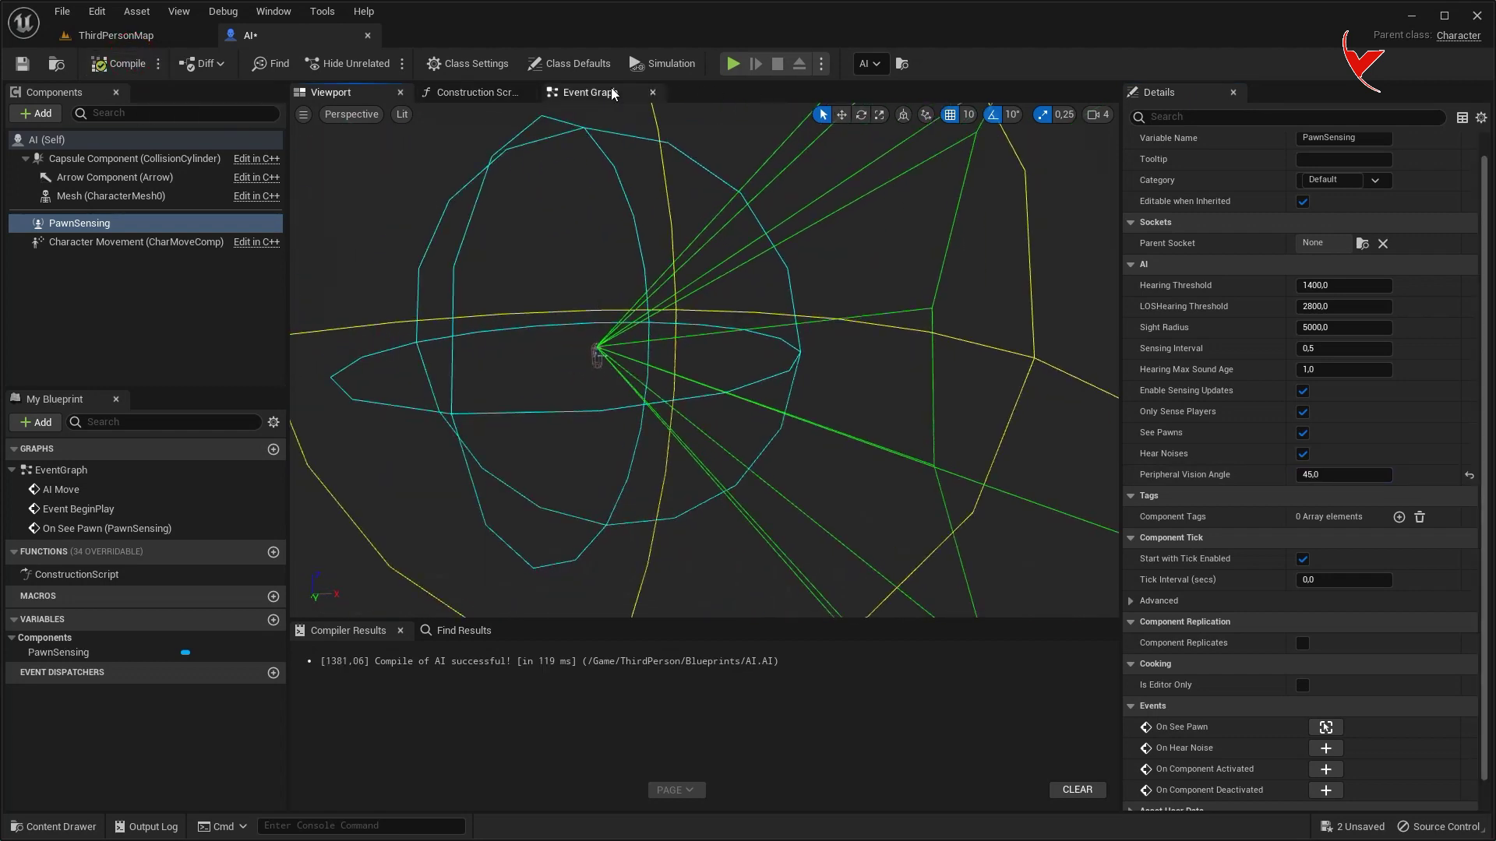
pyautogui.click(613, 93)
pyautogui.moveTo(673, 249); pyautogui.dragTo(627, 275, button='right')
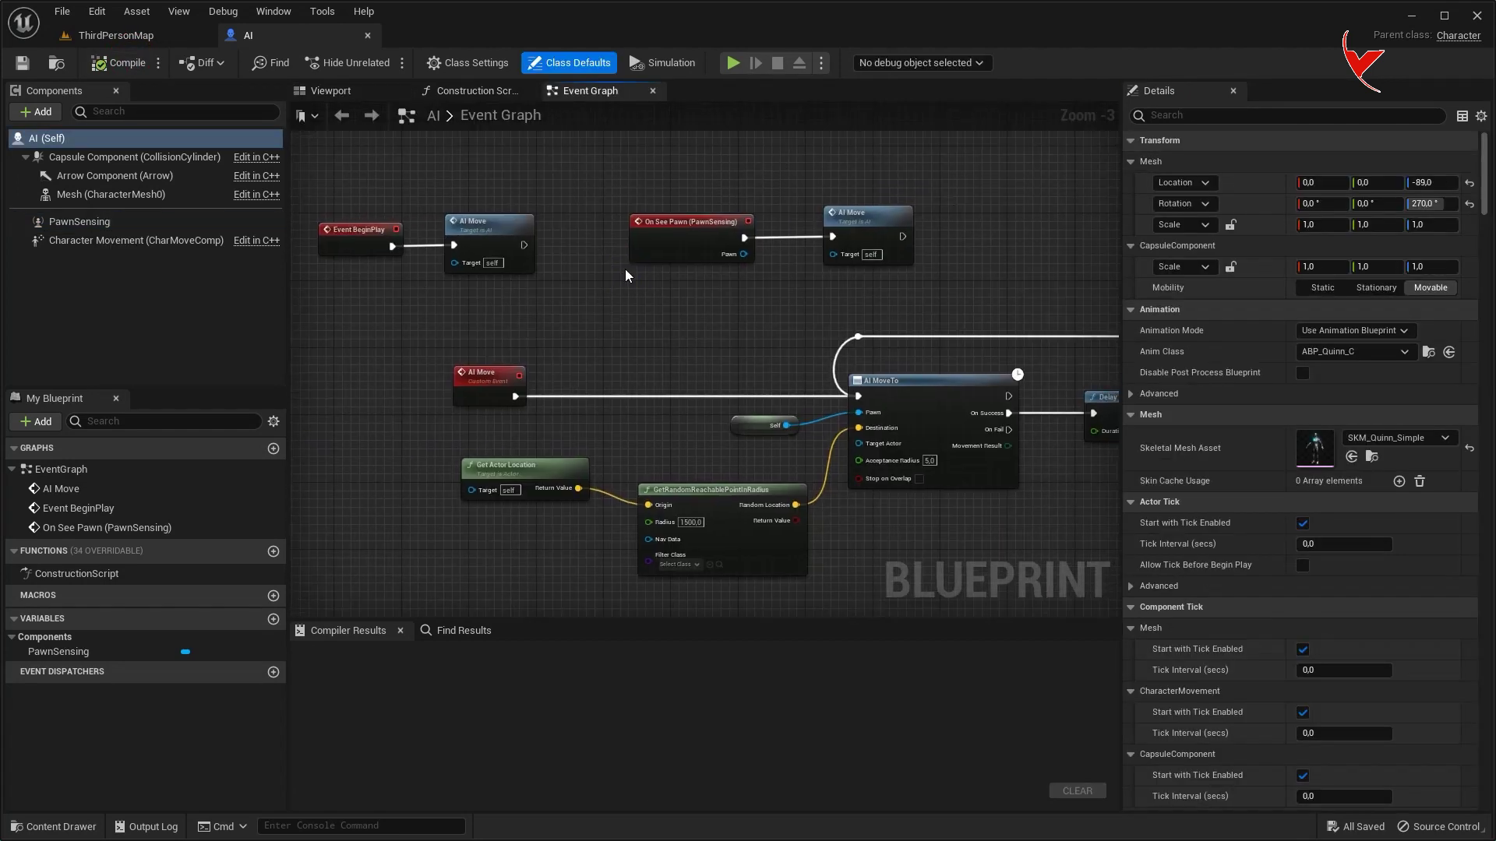
# - Add a Boolean input named isPatrol? to the AI Move custom event
pyautogui.click(491, 388)
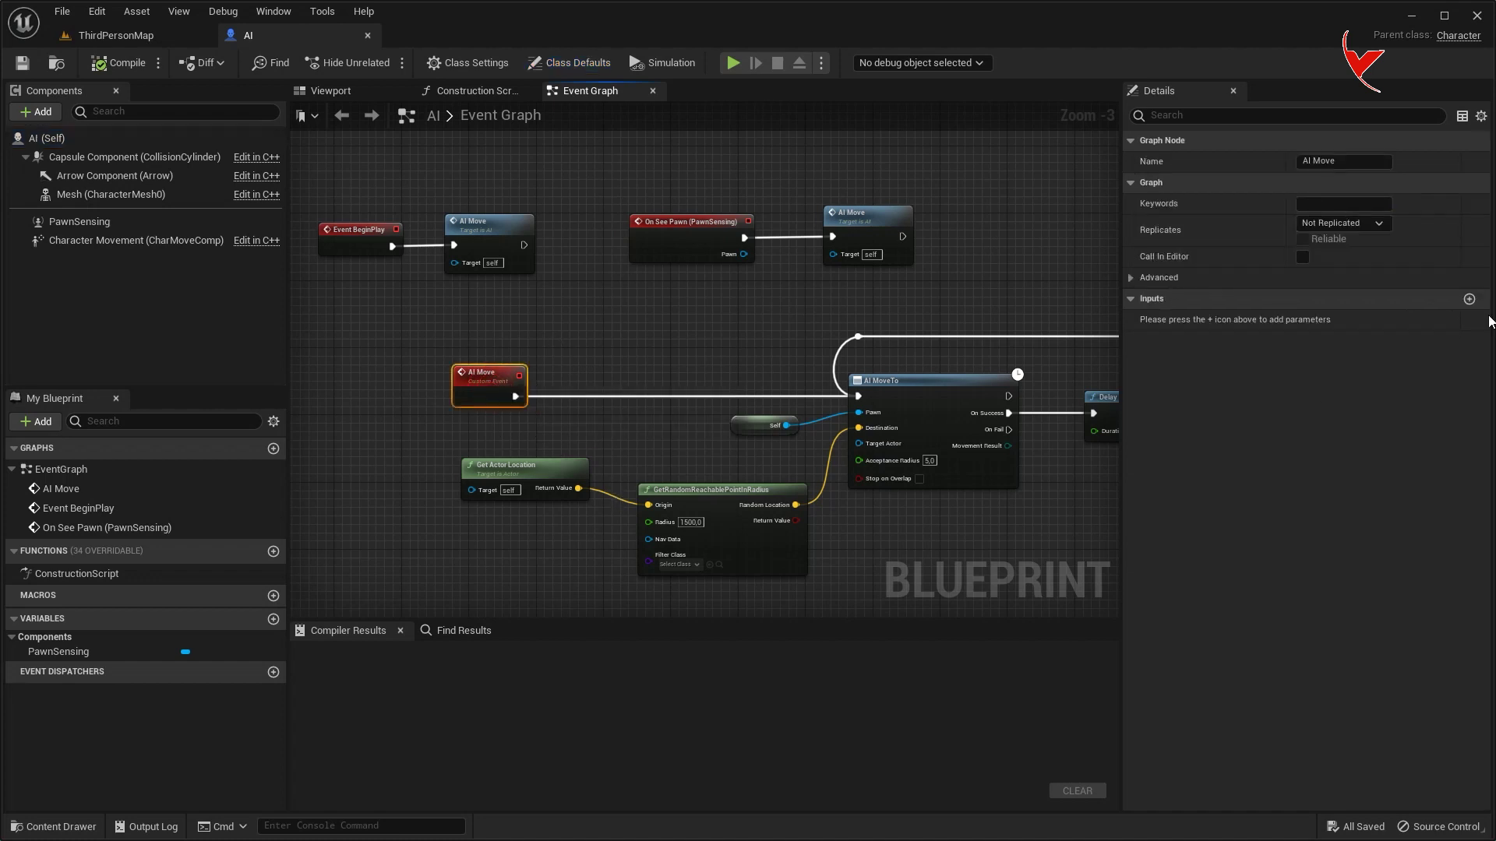
pyautogui.click(1469, 299)
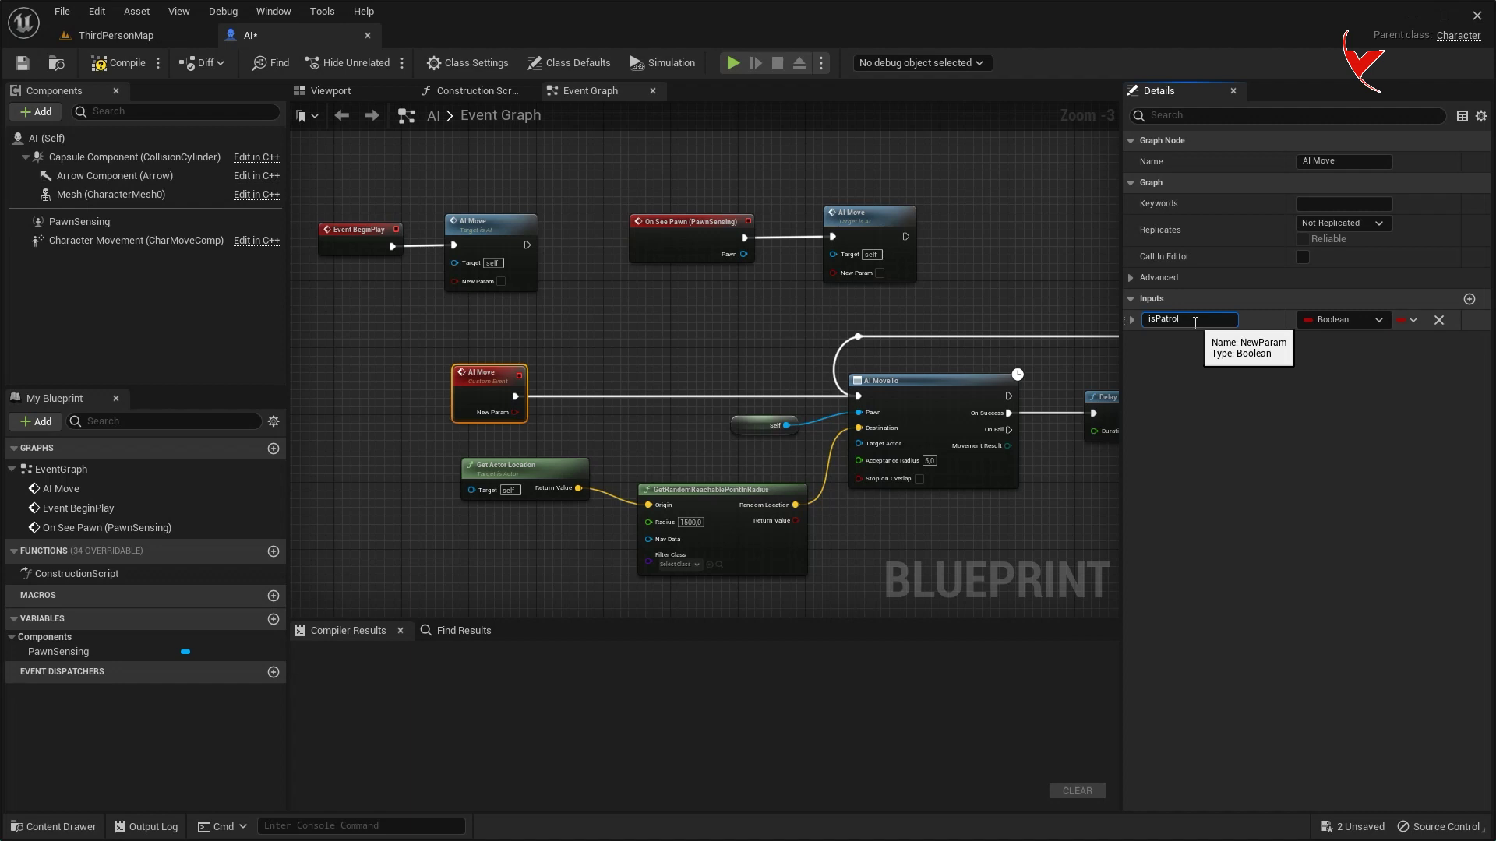
pyautogui.moveTo(740, 342); pyautogui.dragTo(787, 356, button='right')
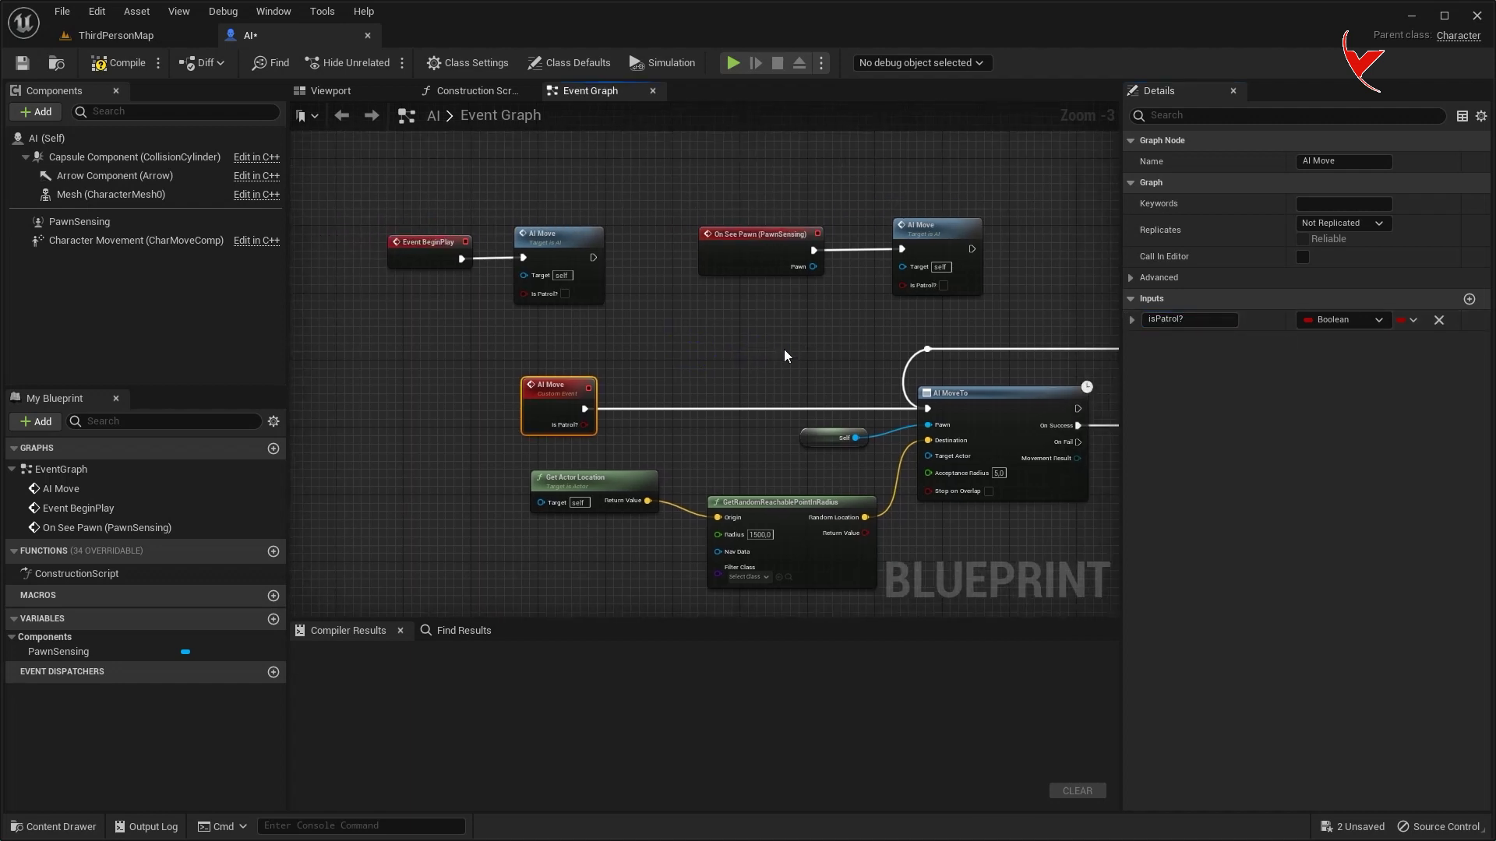
pyautogui.scroll(2, 860, 309)
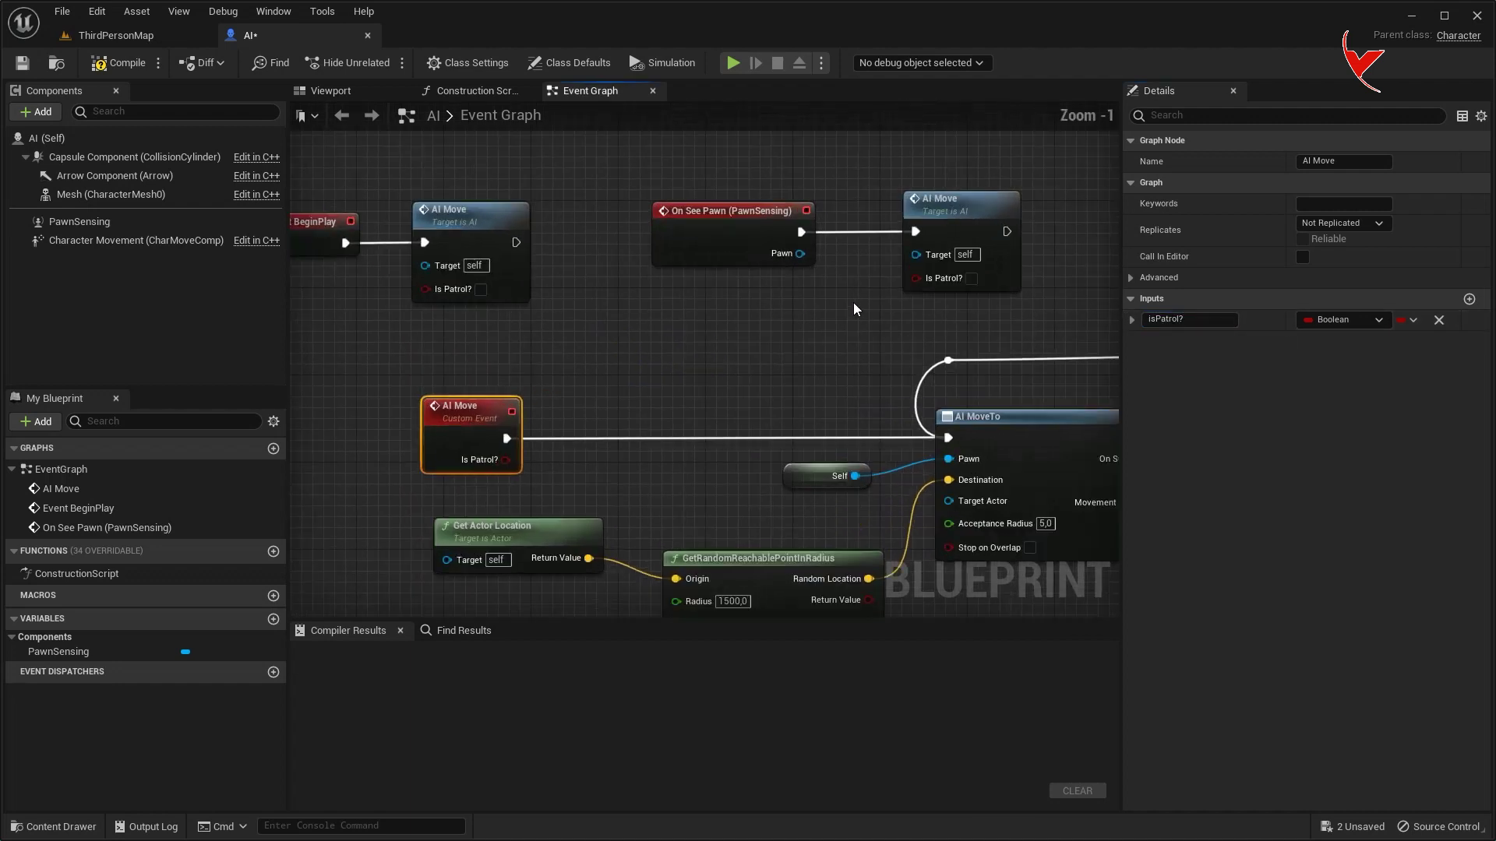
# - Create a Boolean variable named isSee?
pyautogui.click(273, 621)
pyautogui.write('isS')
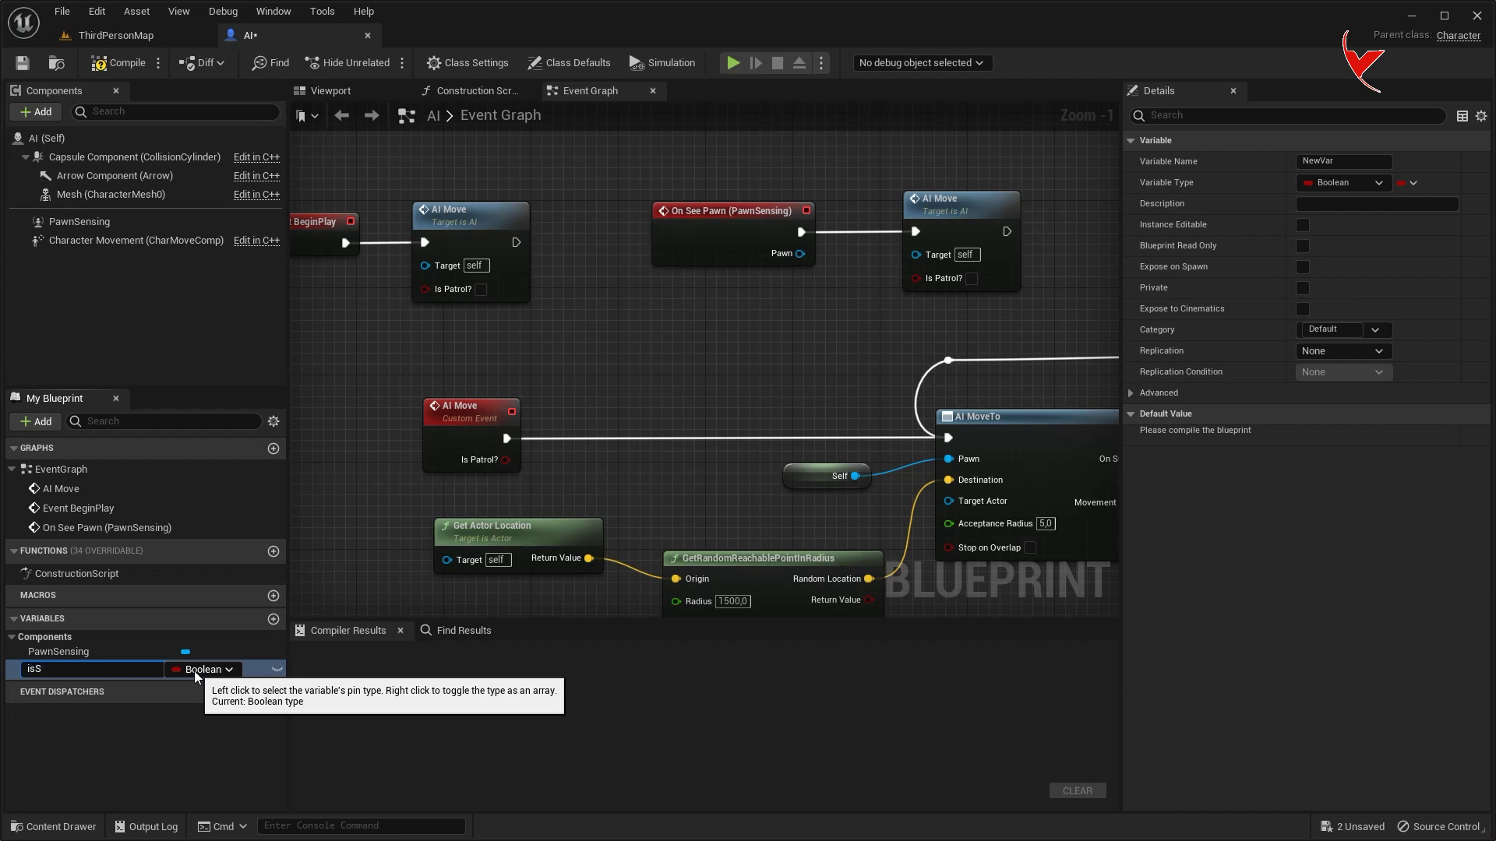
pyautogui.write('ee?')
pyautogui.press('Return')
pyautogui.scroll(-2, 631, 483)
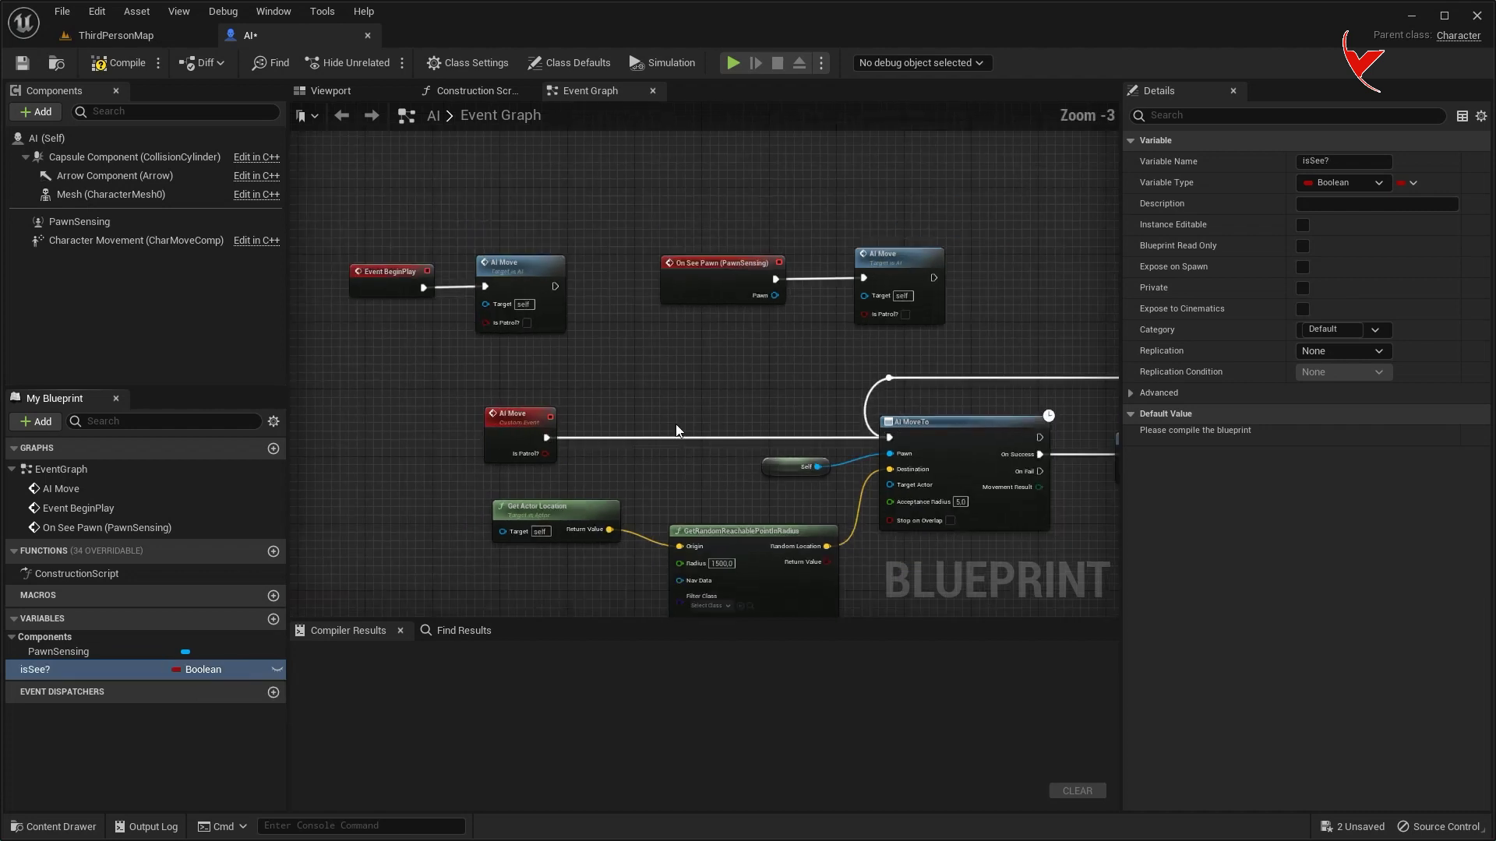
pyautogui.scroll(-2, 619, 323)
# - Move the AI Move event left and pull a connection from its execution output for a Branch
pyautogui.moveTo(483, 284); pyautogui.dragTo(917, 422)
pyautogui.scroll(3, 736, 329)
pyautogui.click(797, 395)
pyautogui.moveTo(678, 397); pyautogui.dragTo(319, 397)
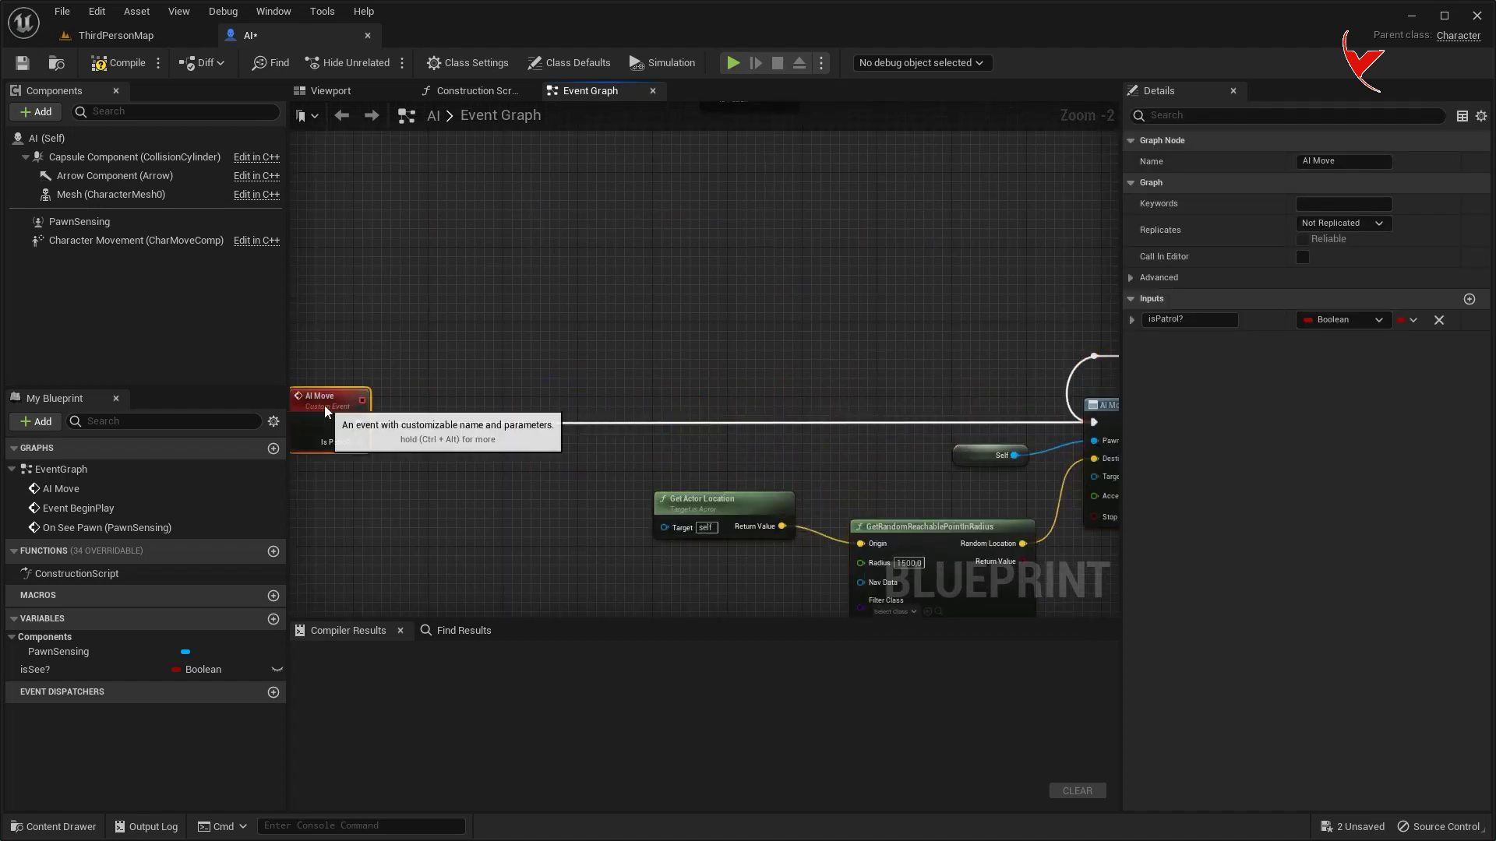
pyautogui.scroll(1, 390, 401)
pyautogui.moveTo(509, 387); pyautogui.dragTo(621, 400)
# - Add a Branch node after AI Move and arrange the two nodes side by side
pyautogui.write('branch')
pyautogui.click(669, 653)
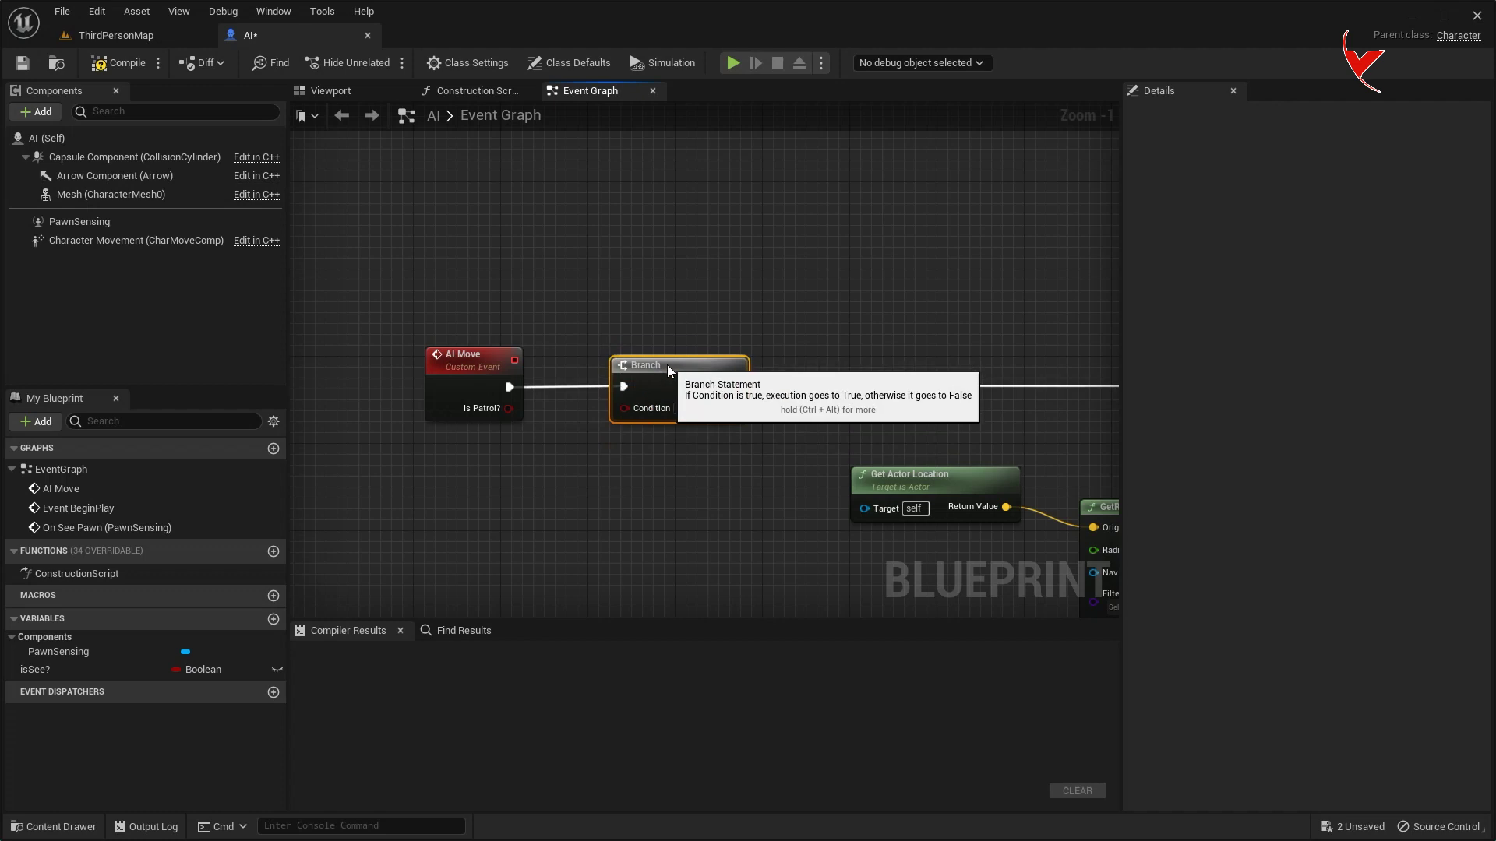
pyautogui.moveTo(669, 376); pyautogui.dragTo(734, 365)
pyautogui.moveTo(538, 384); pyautogui.dragTo(640, 233, button='right')
pyautogui.moveTo(577, 209); pyautogui.dragTo(401, 209)
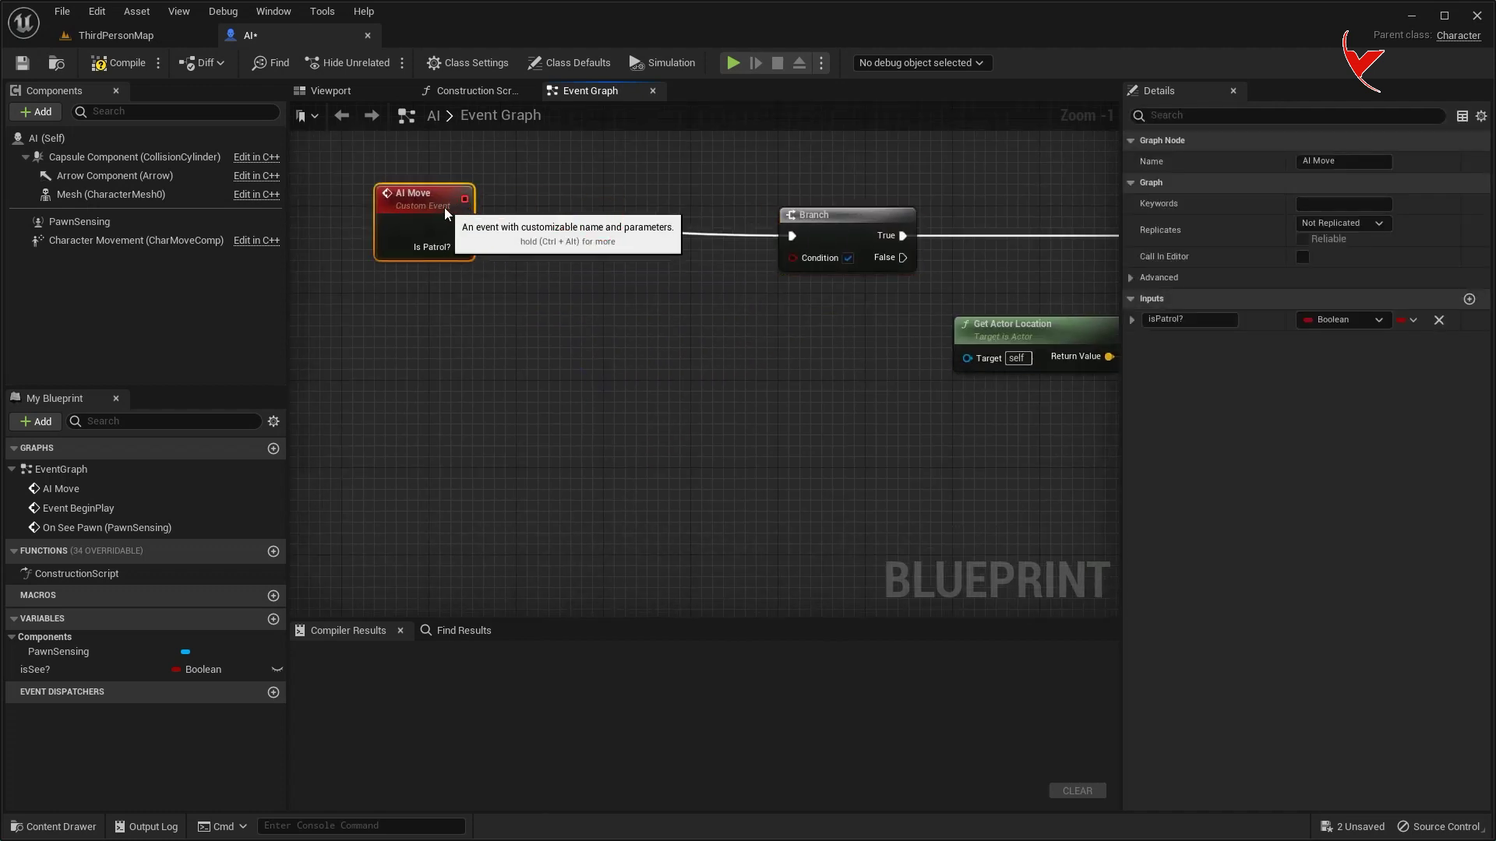
# - Feed Is Patrol? through an AND node into the Branch's Condition
pyautogui.moveTo(437, 258); pyautogui.dragTo(538, 371)
pyautogui.write('and bo')
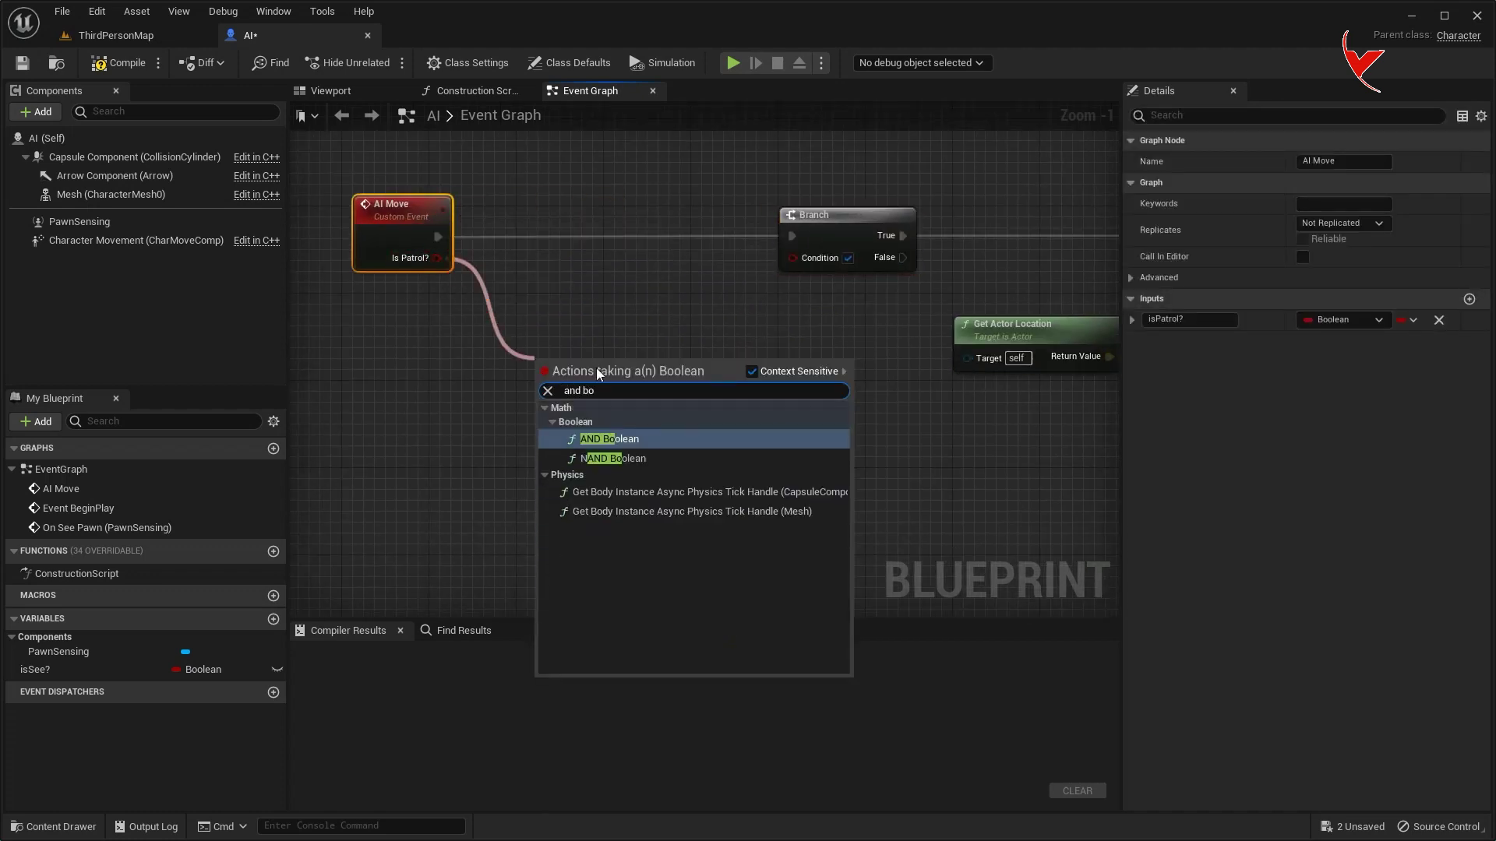
pyautogui.click(627, 434)
pyautogui.moveTo(644, 372); pyautogui.dragTo(792, 258)
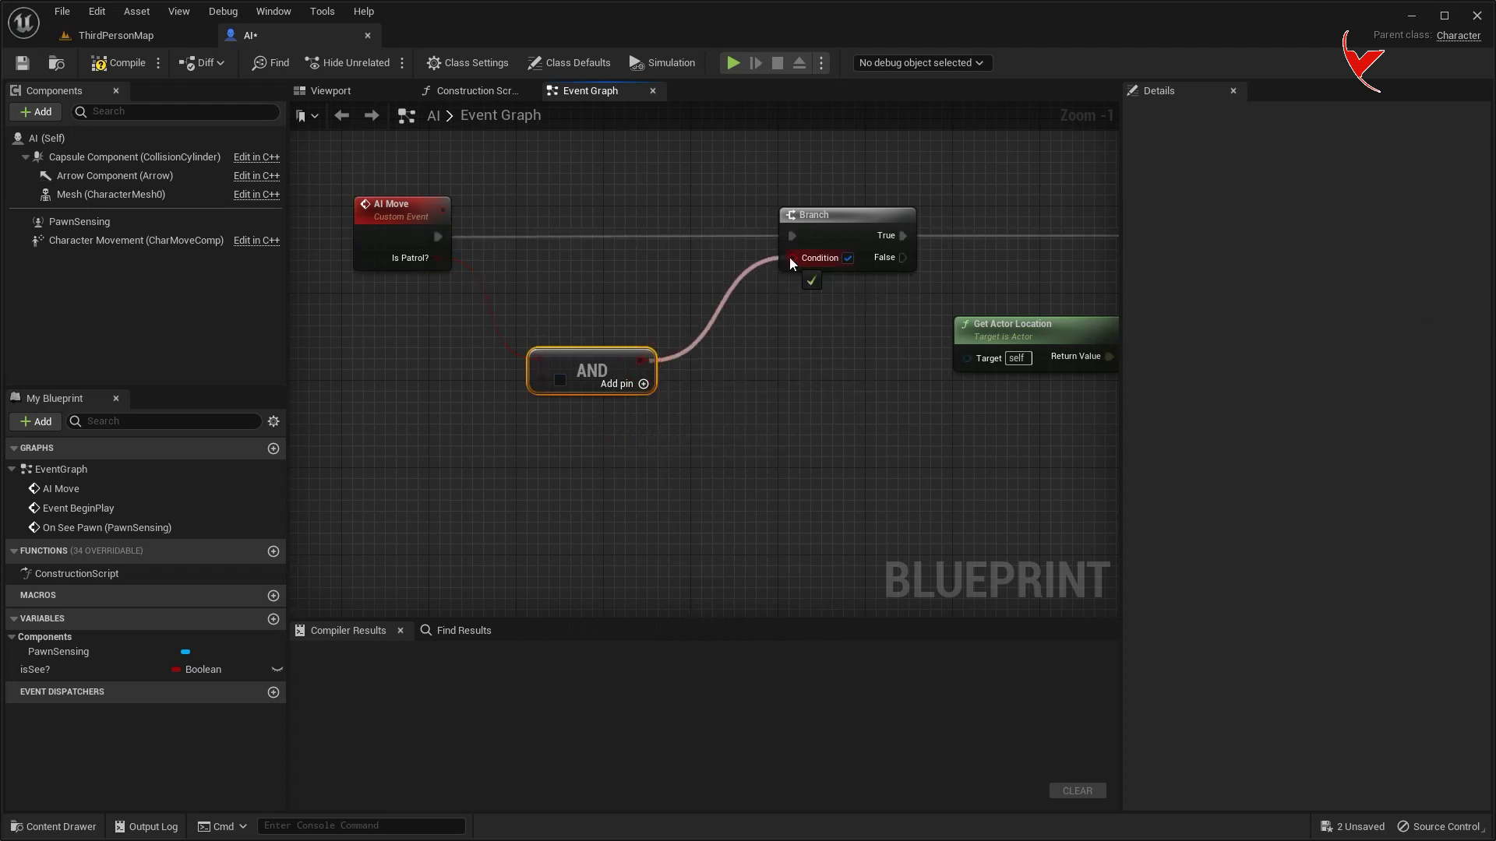
pyautogui.moveTo(592, 371); pyautogui.dragTo(635, 360)
# - Add an isSee? getter, invert it with a NOT node, and wire it into the AND
pyautogui.moveTo(34, 671); pyautogui.dragTo(17, 666)
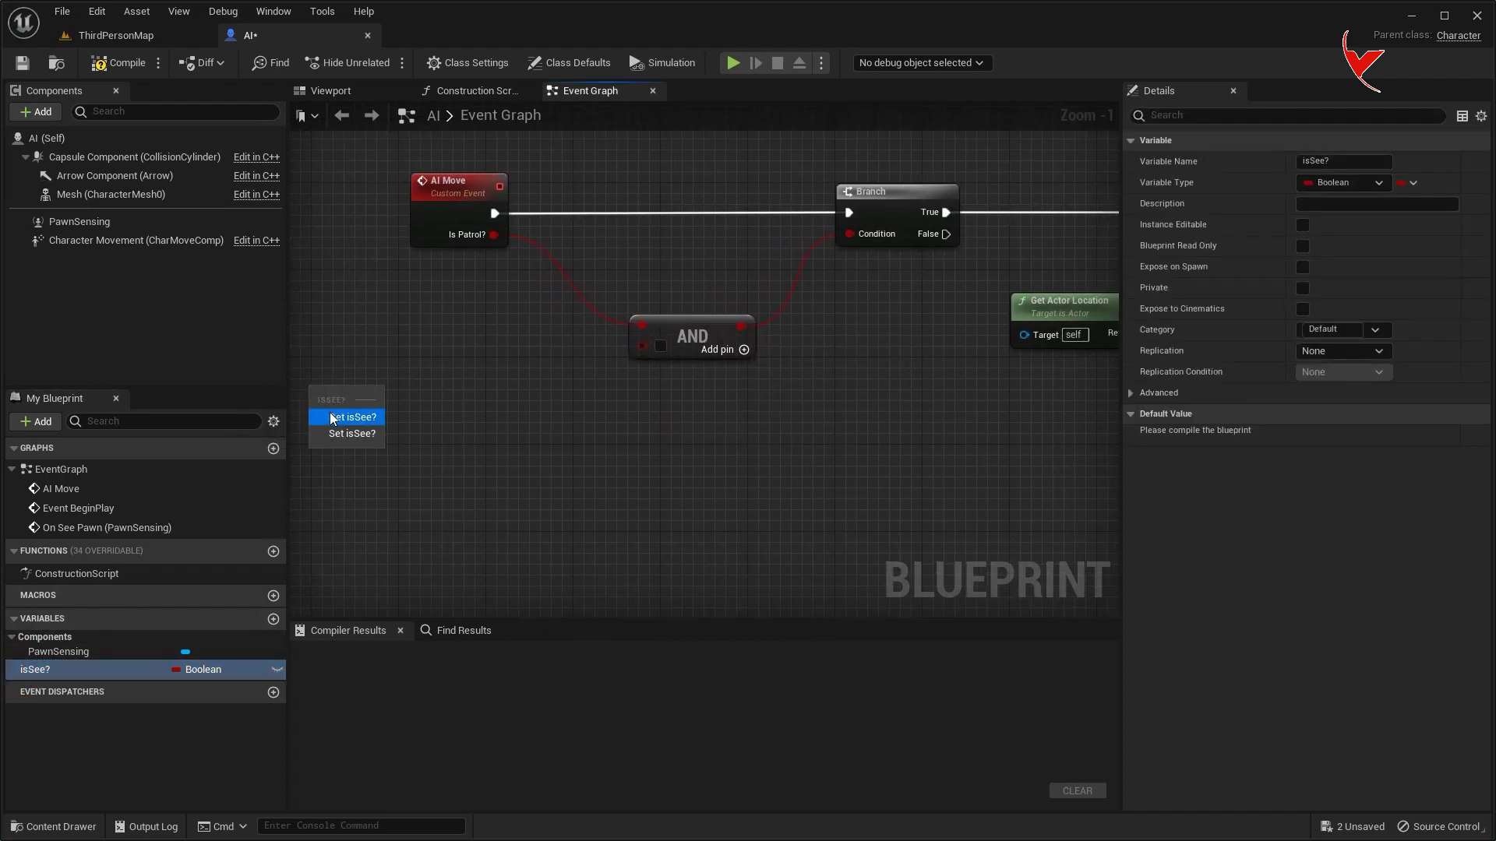
pyautogui.click(333, 419)
pyautogui.moveTo(385, 392); pyautogui.dragTo(437, 391)
pyautogui.write('not bo')
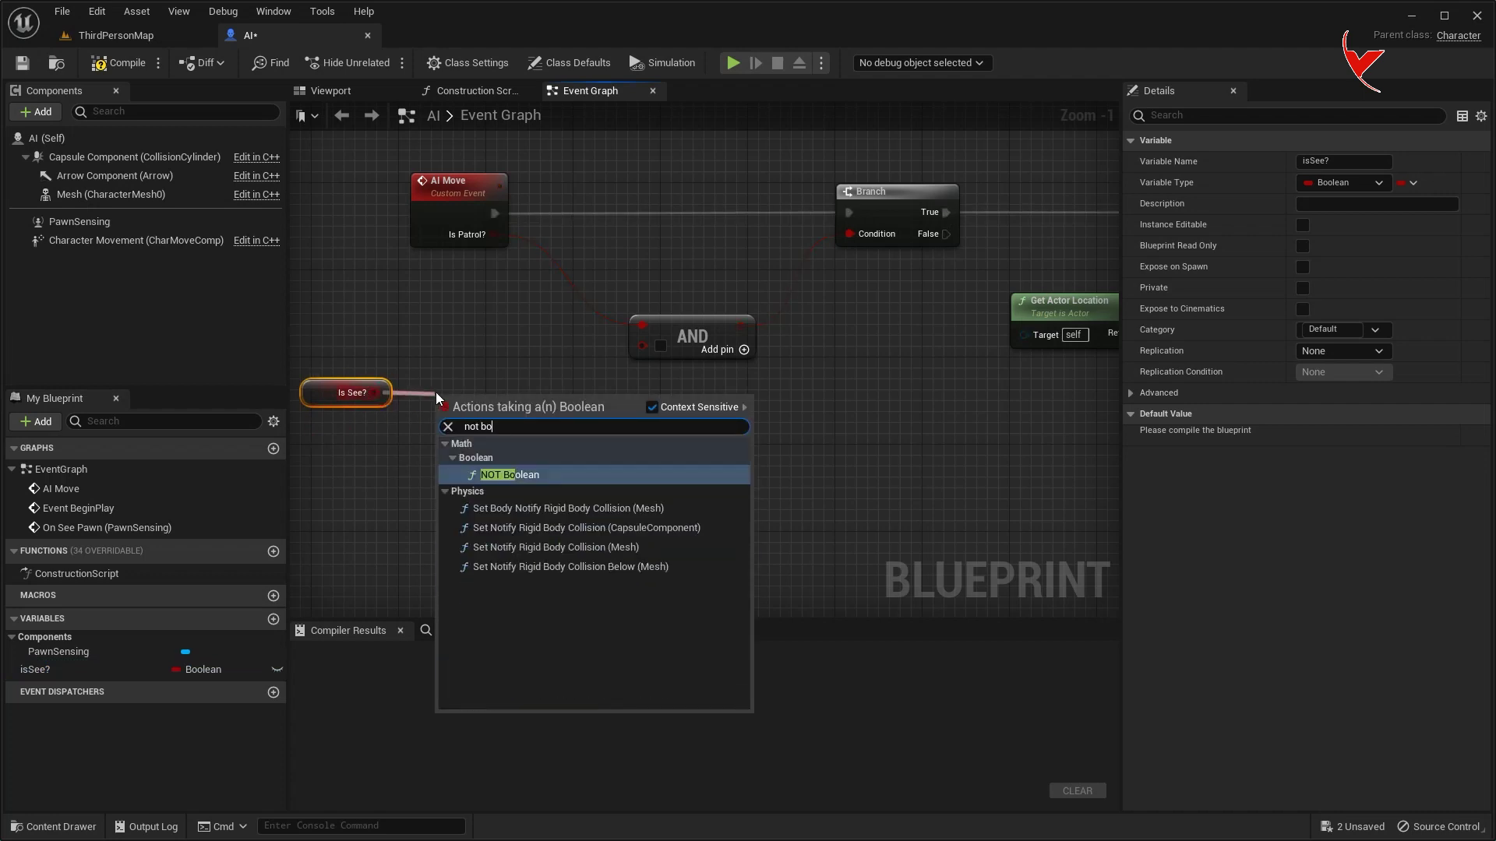
pyautogui.click(510, 475)
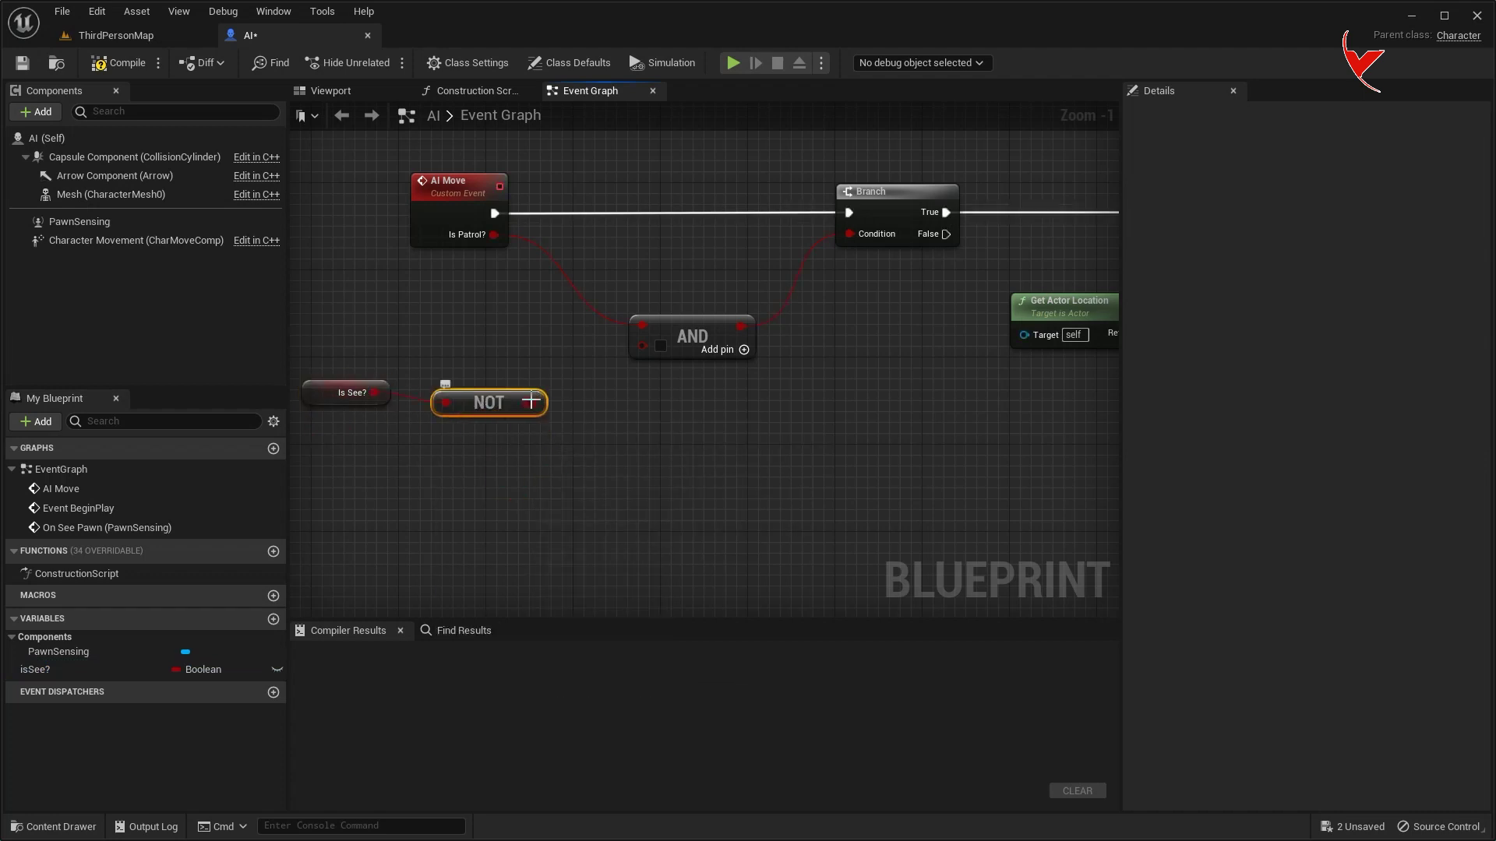
pyautogui.moveTo(642, 355); pyautogui.dragTo(642, 355)
pyautogui.scroll(-3, 587, 401)
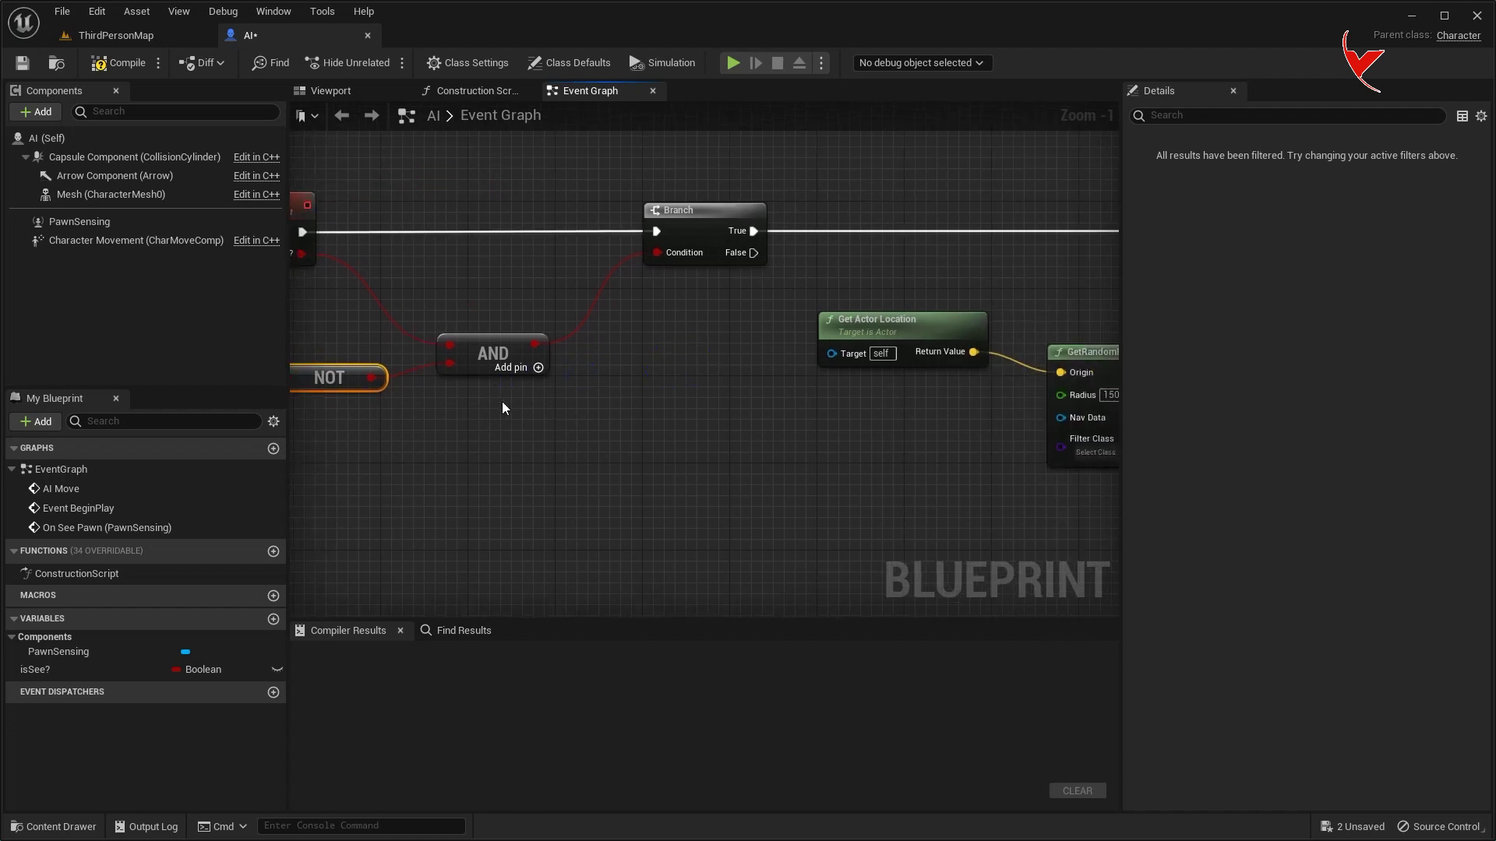
# - Save and compile the AI Blueprint
pyautogui.hotkey('ctrl', 's')
pyautogui.moveTo(508, 283); pyautogui.dragTo(535, 321, button='right')
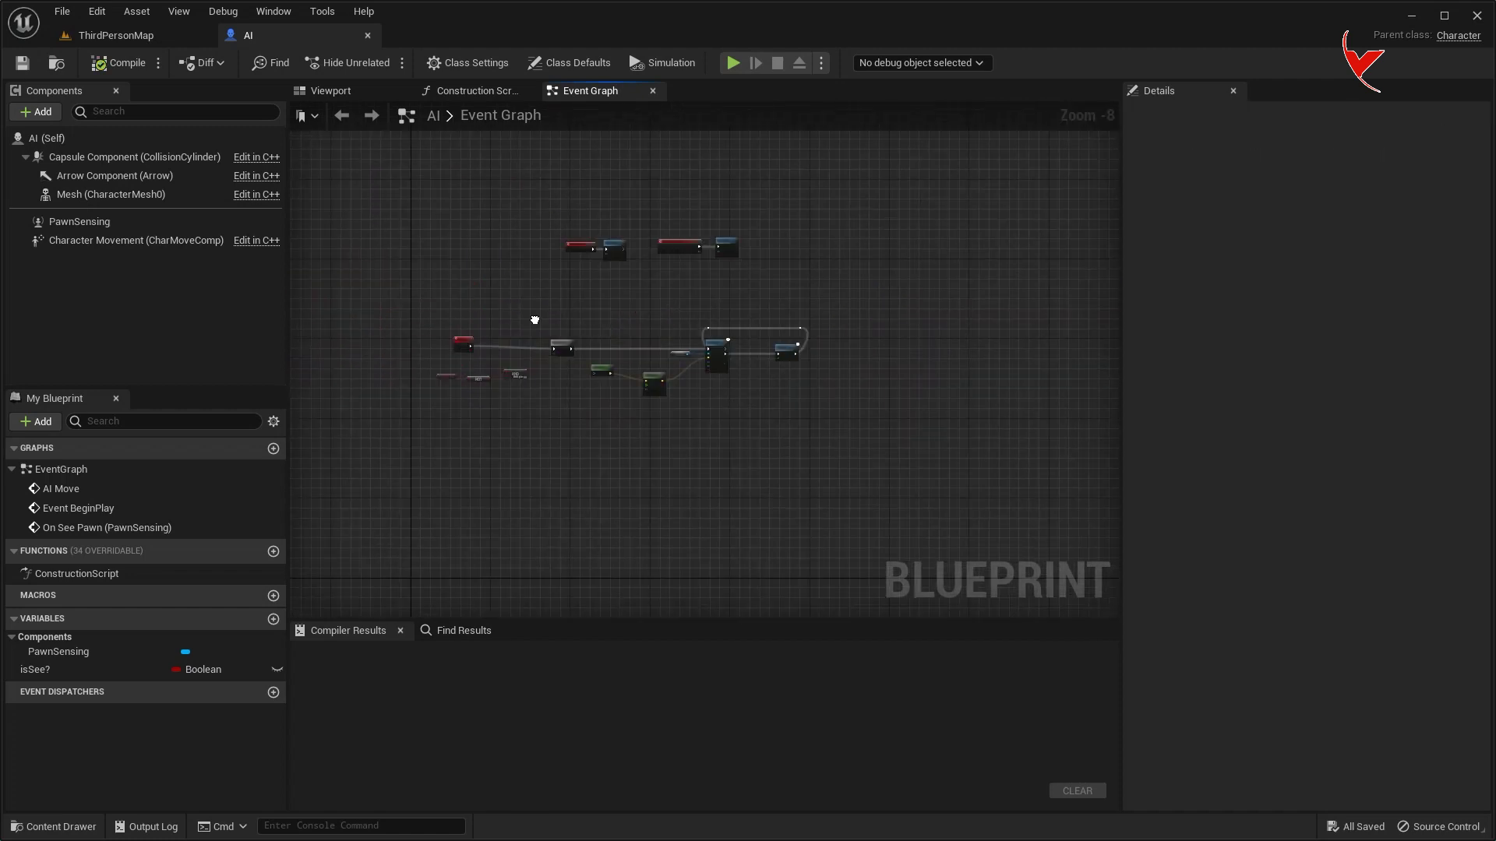
pyautogui.scroll(4, 610, 257)
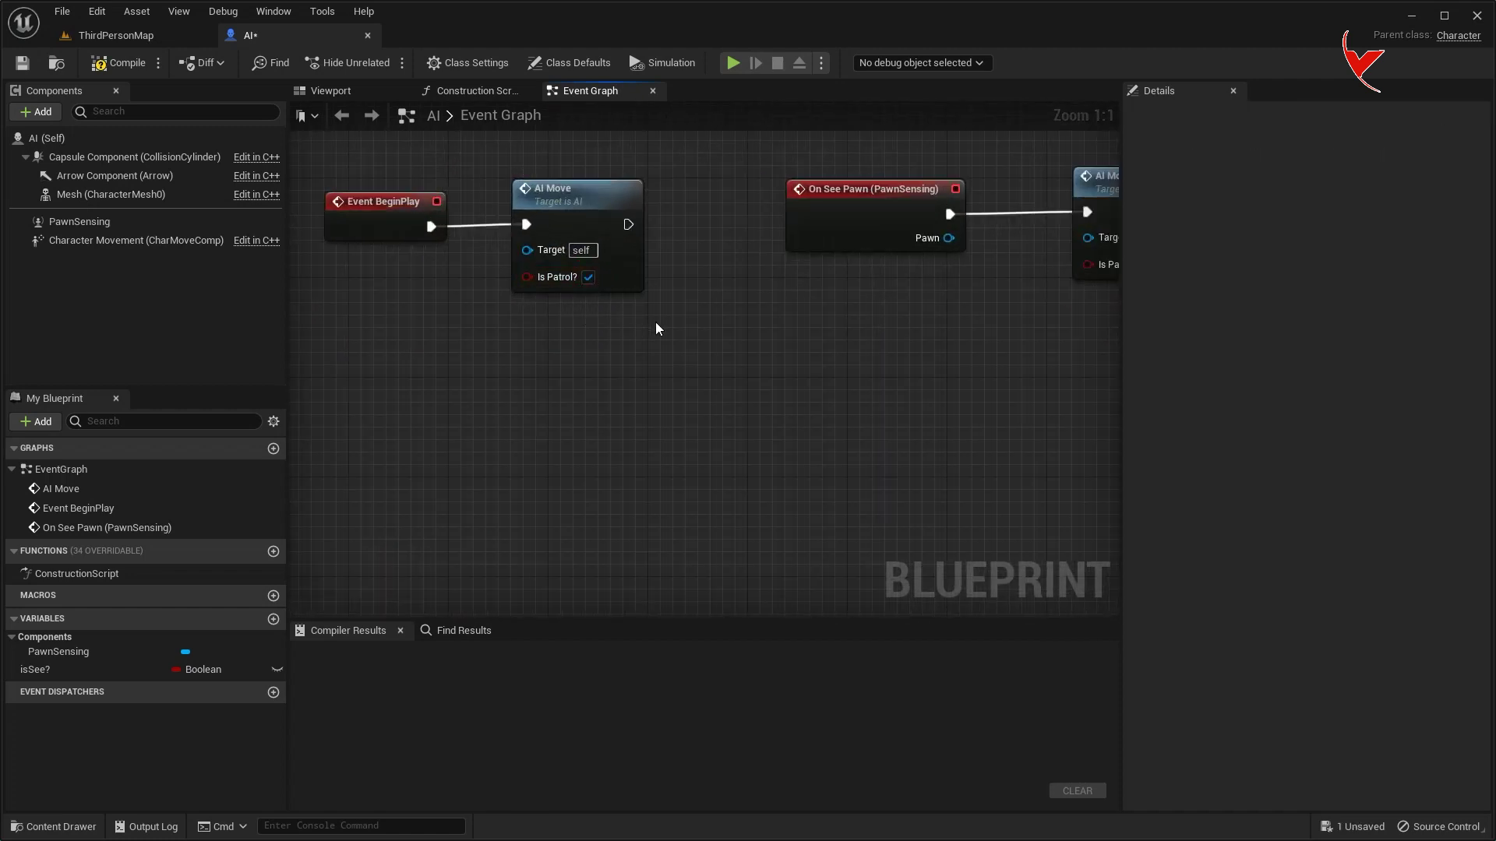
pyautogui.moveTo(656, 328); pyautogui.dragTo(558, 317, button='right')
pyautogui.scroll(-1, 561, 307)
pyautogui.scroll(-1, 581, 296)
pyautogui.scroll(-2, 596, 286)
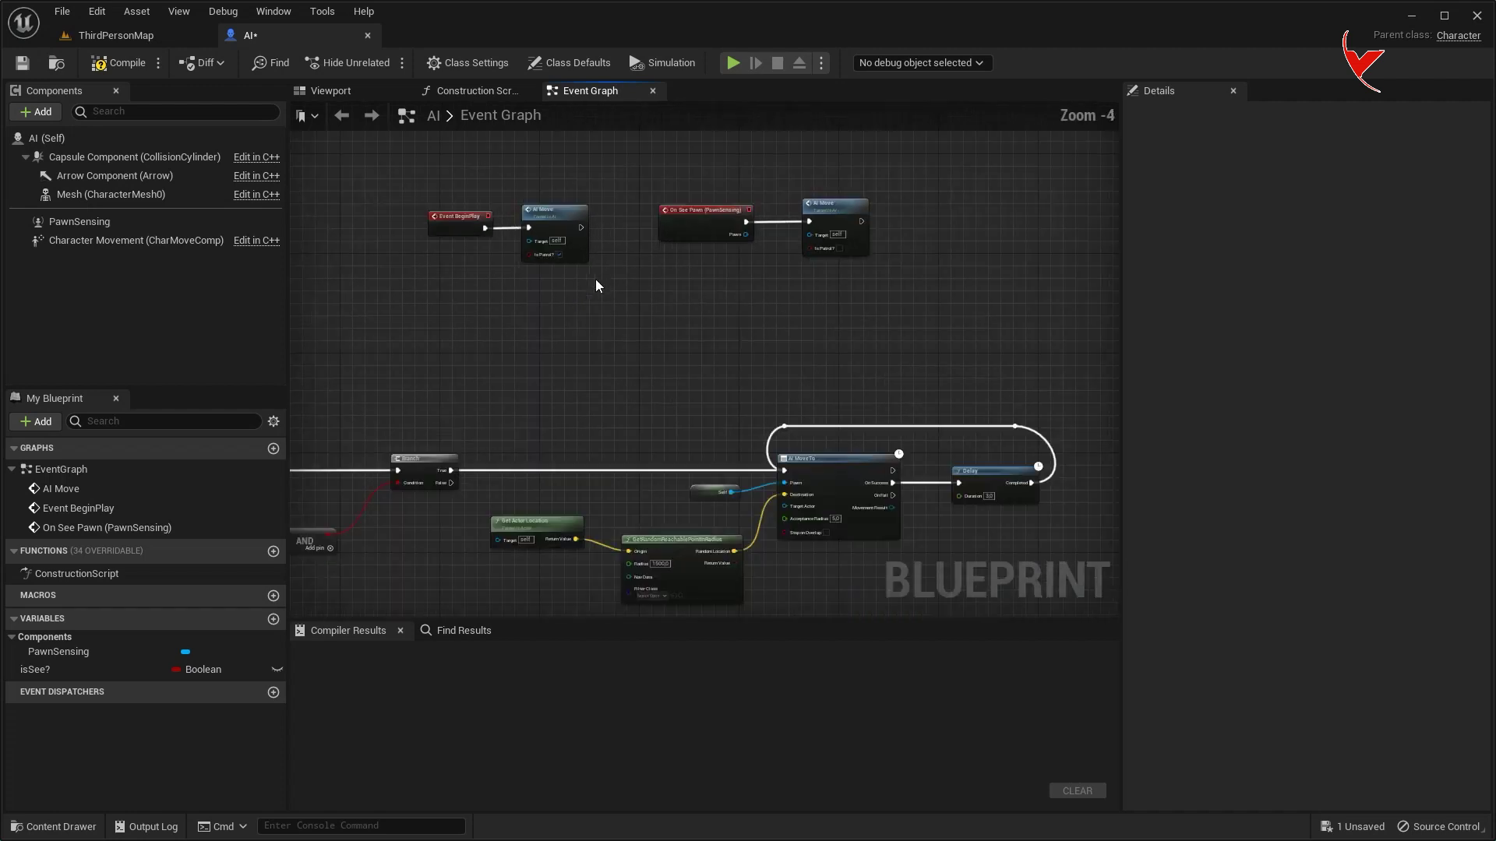
pyautogui.click(140, 62)
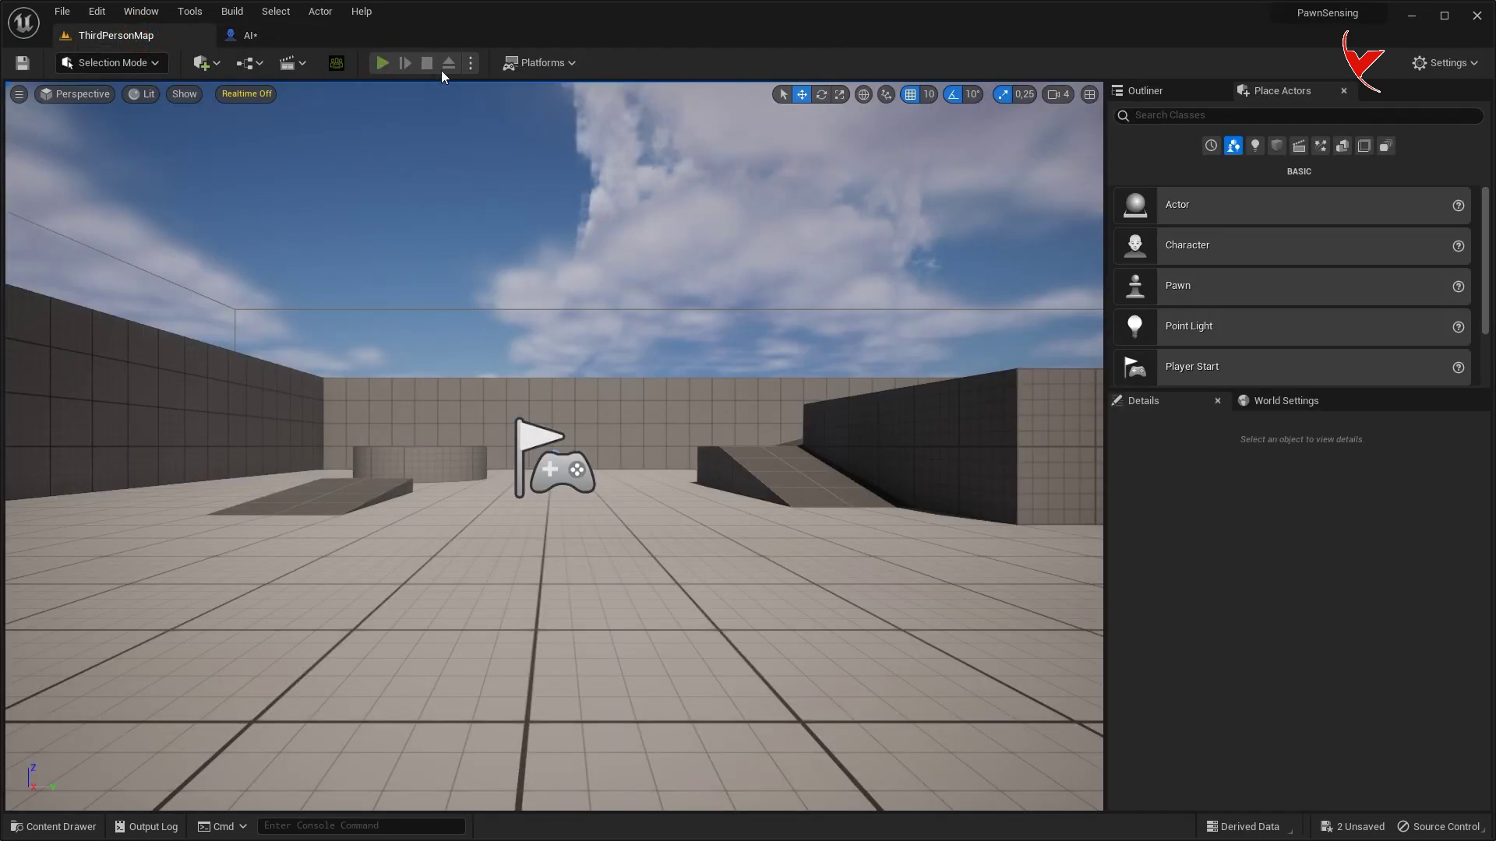
# - Play the level, fly the detached camera toward the AI, then stop the session
pyautogui.hotkey('alt', 'p')
pyautogui.press('F8')
pyautogui.press('w')
pyautogui.press('w')
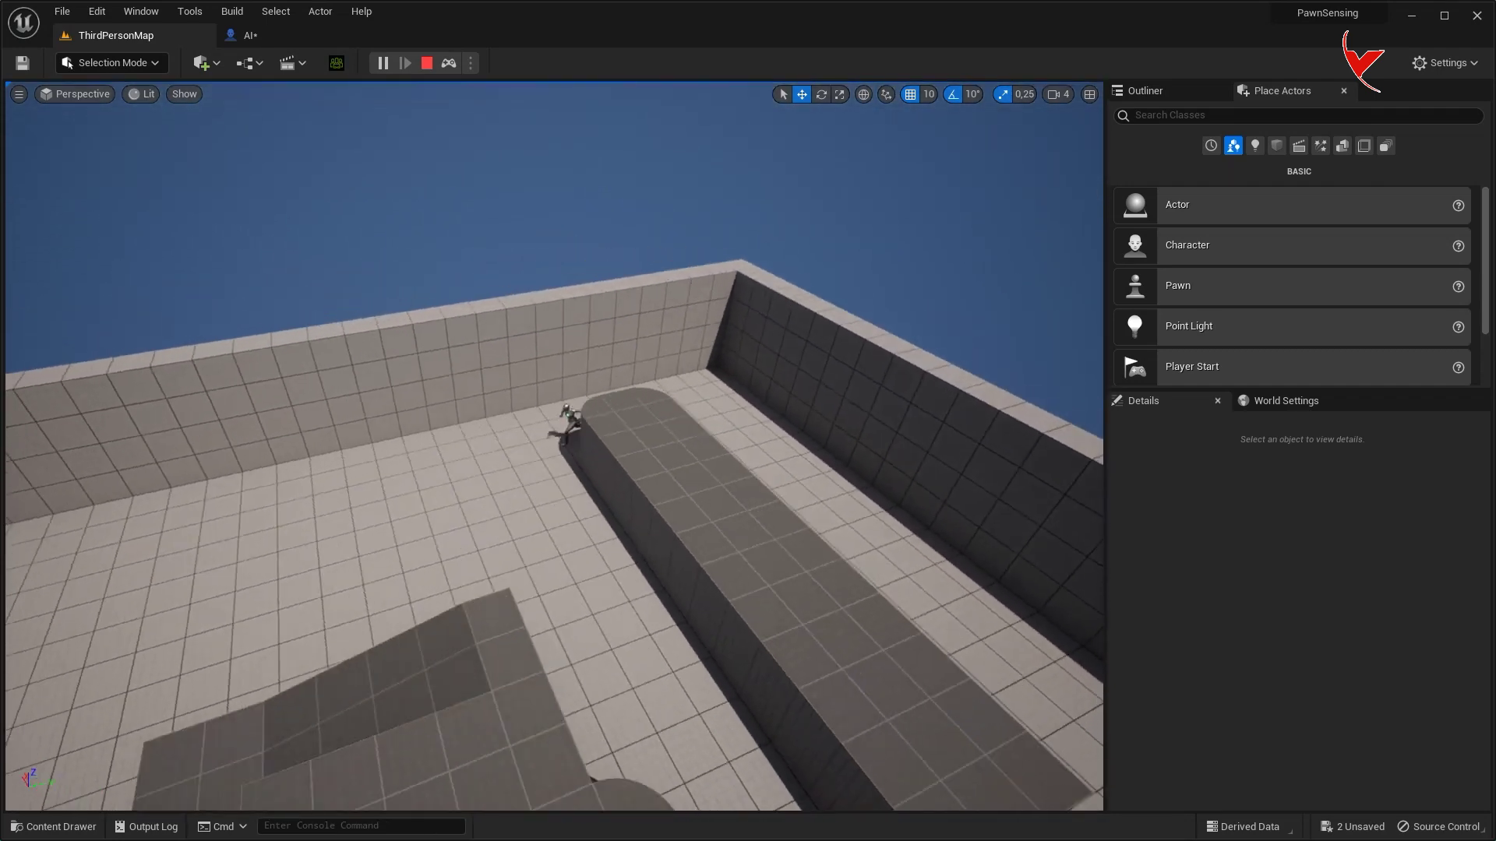
pyautogui.click(427, 63)
# - In the AI Event Graph, move the isSee?, NOT and AND nodes above AI Move
pyautogui.click(304, 38)
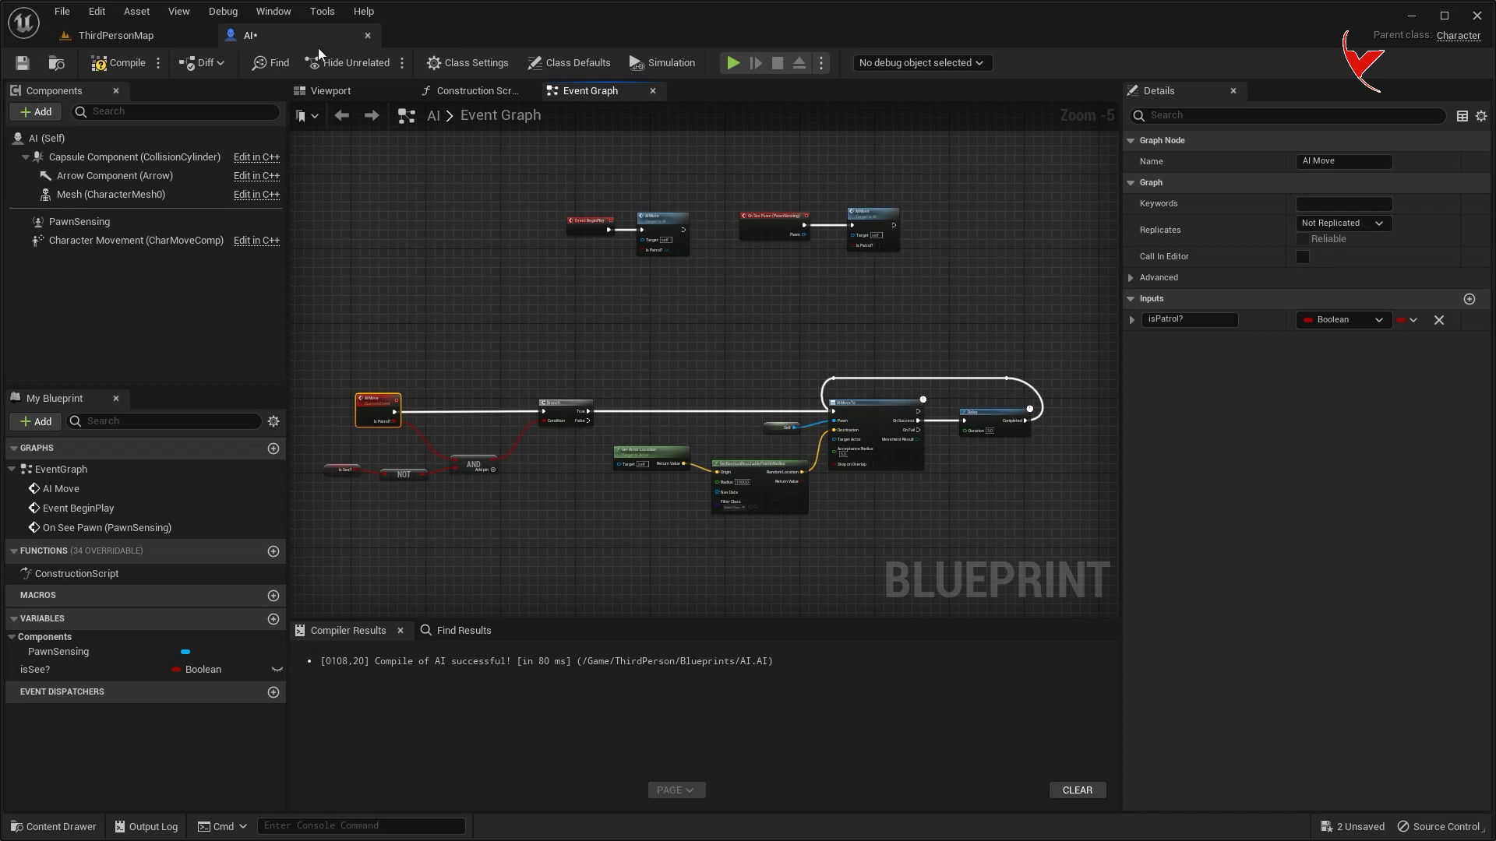
pyautogui.scroll(1, 503, 370)
pyautogui.scroll(1, 506, 397)
pyautogui.moveTo(522, 386); pyautogui.dragTo(551, 342, button='right')
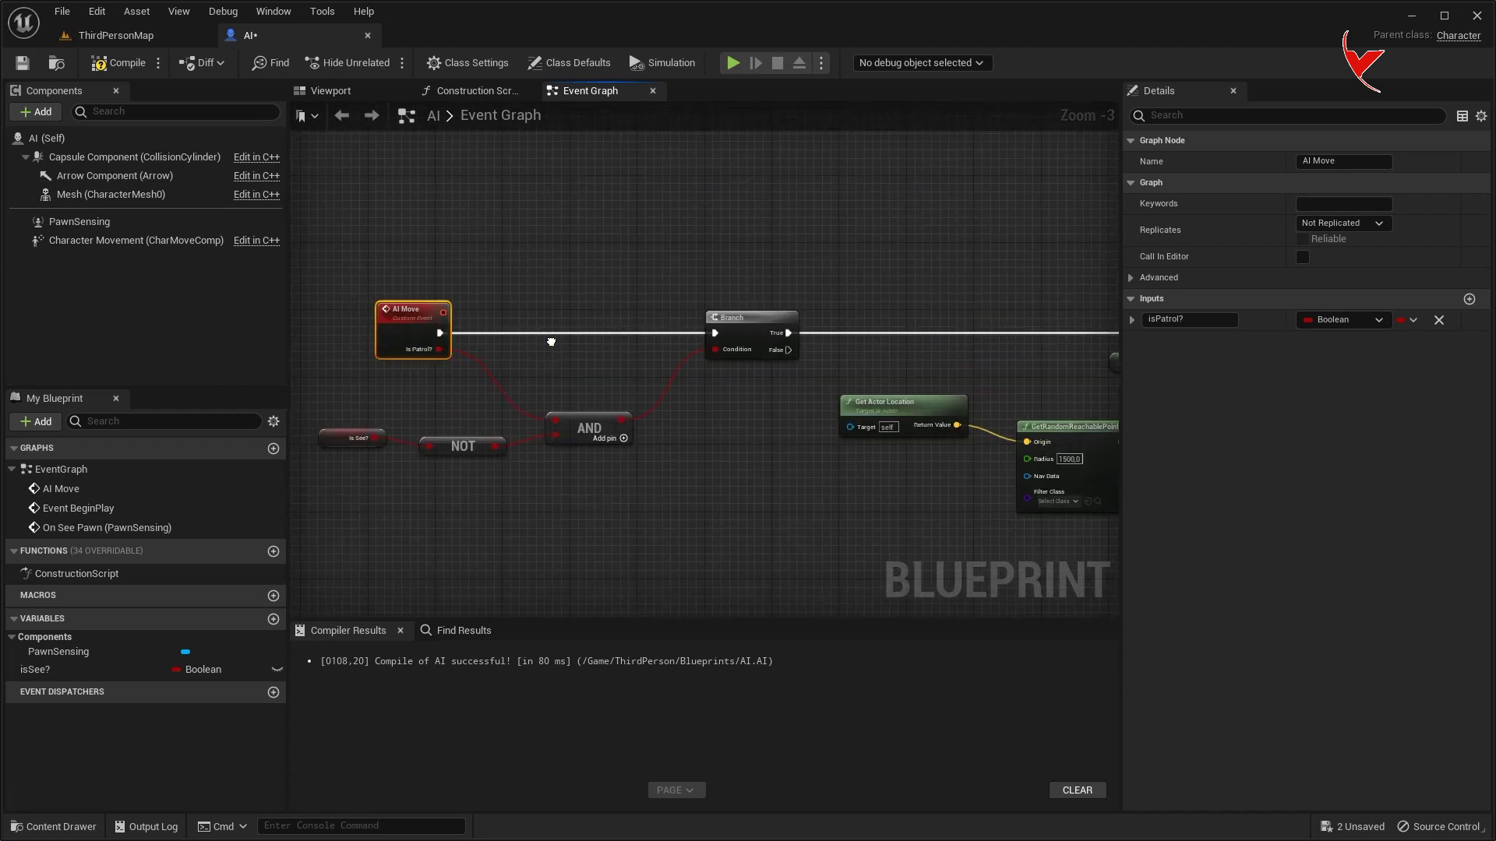
pyautogui.moveTo(534, 451); pyautogui.dragTo(611, 255)
pyautogui.moveTo(456, 254); pyautogui.dragTo(485, 285, button='right')
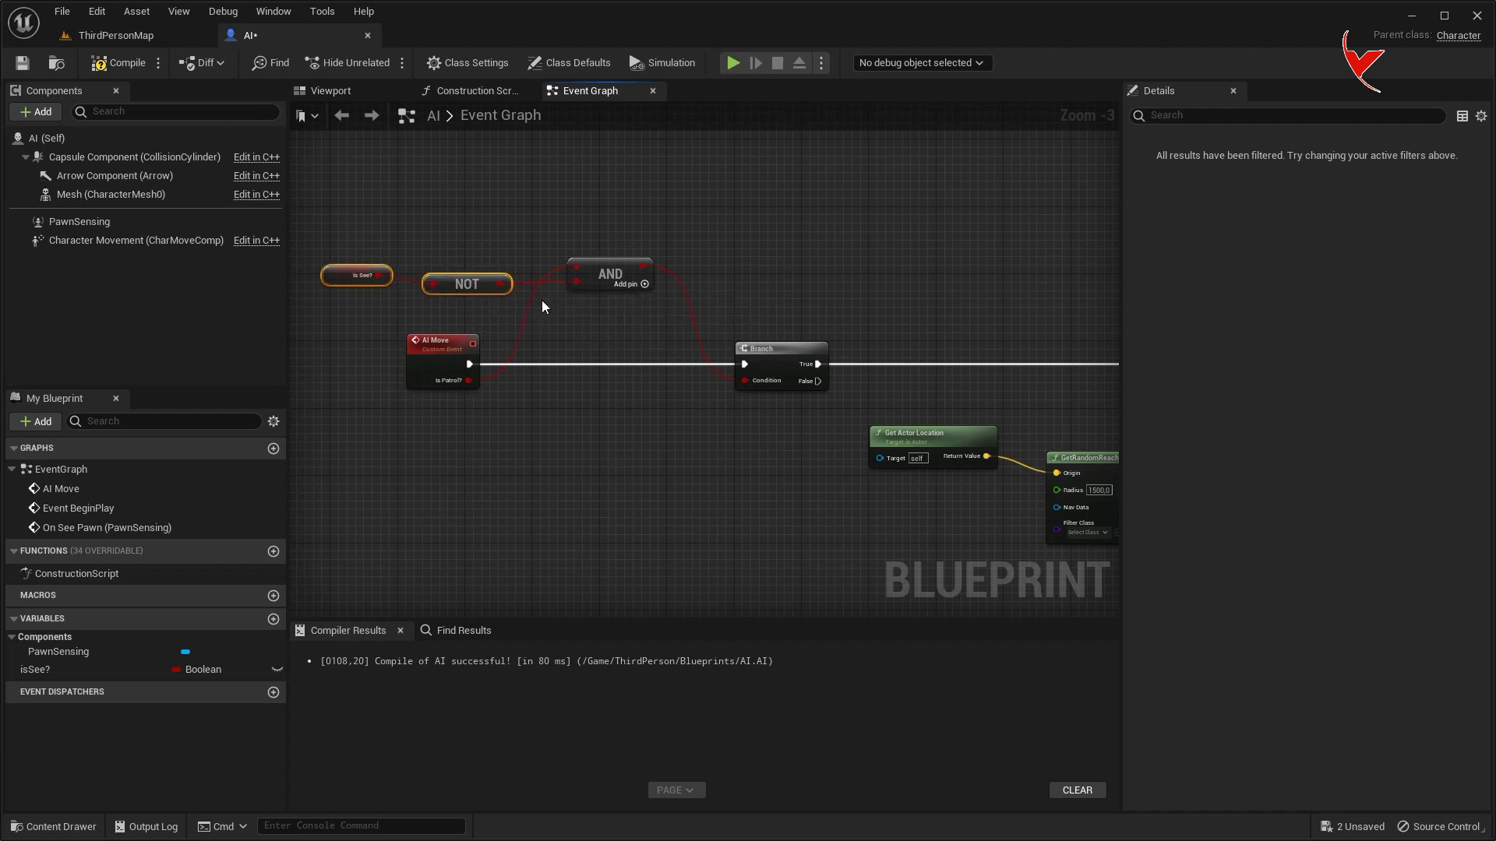
# - Select the Get Actor Location and random reachable point nodes
pyautogui.scroll(1, 594, 328)
pyautogui.moveTo(596, 328); pyautogui.dragTo(566, 337, button='right')
pyautogui.moveTo(506, 382); pyautogui.dragTo(860, 503)
pyautogui.scroll(-1, 623, 389)
# - Move Get Actor Location and GetRandomReachablePointInRadius above the Branch
pyautogui.moveTo(545, 300); pyautogui.dragTo(550, 187)
pyautogui.moveTo(701, 351)
pyautogui.mouseDown(button='right')
pyautogui.moveTo(798, 346)
pyautogui.moveTo(600, 323)
pyautogui.mouseUp(button='right')
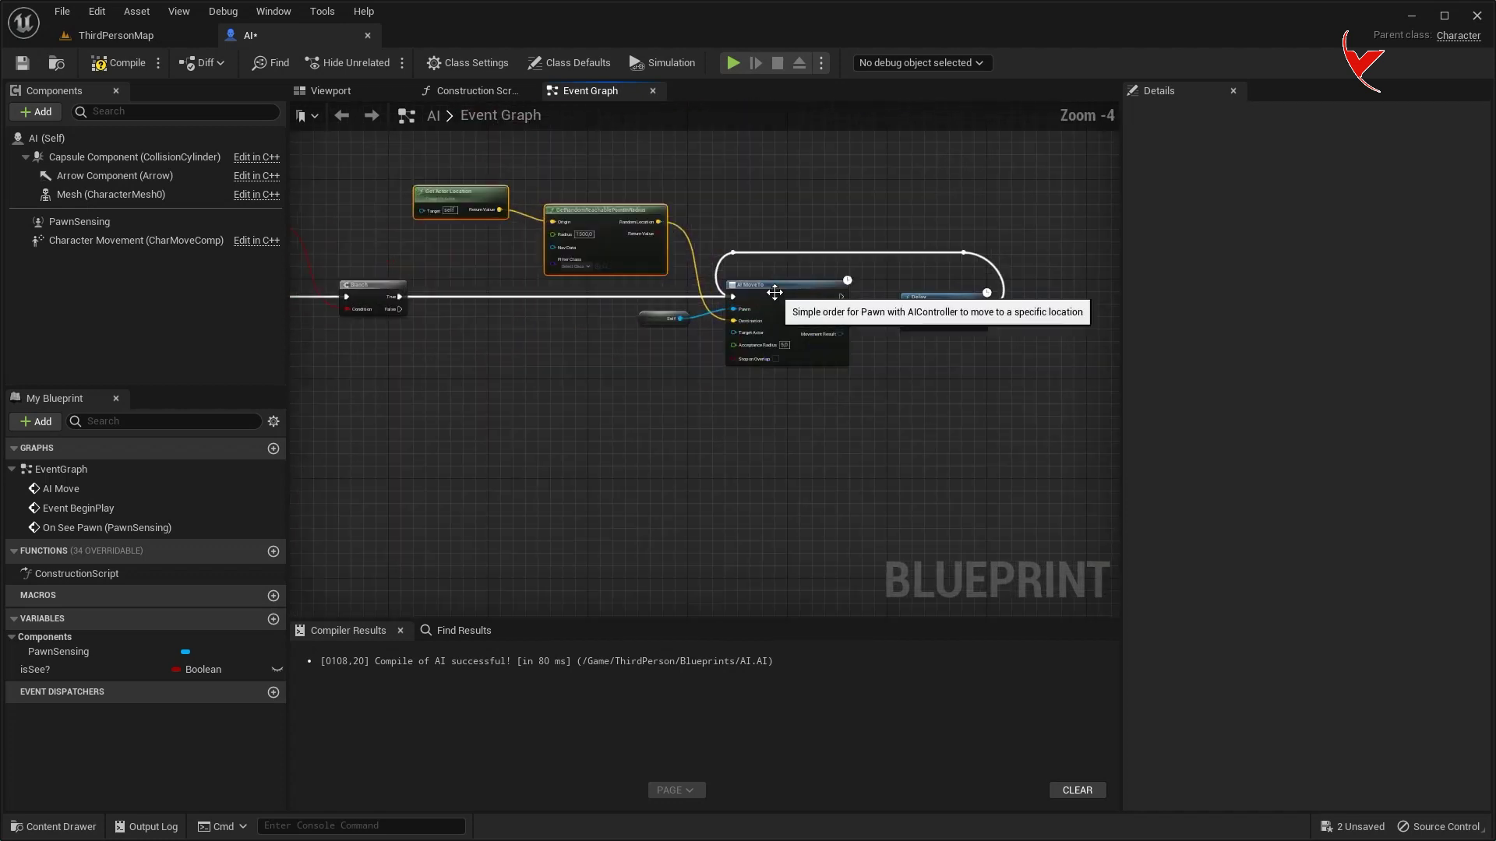
pyautogui.moveTo(850, 297); pyautogui.dragTo(560, 333, button='right')
pyautogui.scroll(1, 499, 290)
# - Attach a Cast To Character node to the Branch's False output
pyautogui.moveTo(498, 290); pyautogui.dragTo(610, 410)
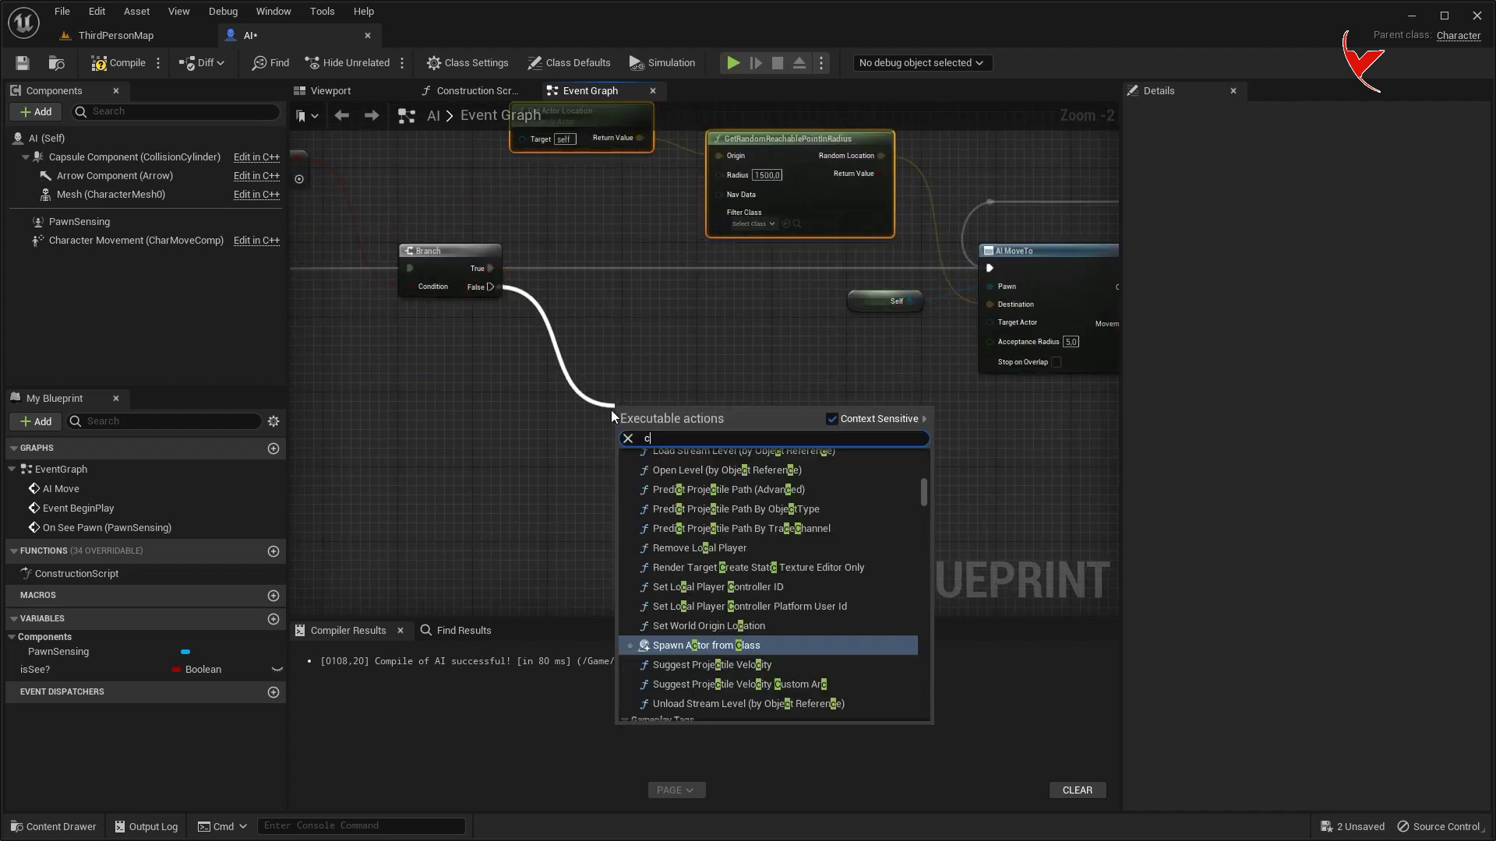
pyautogui.write('cast tochara')
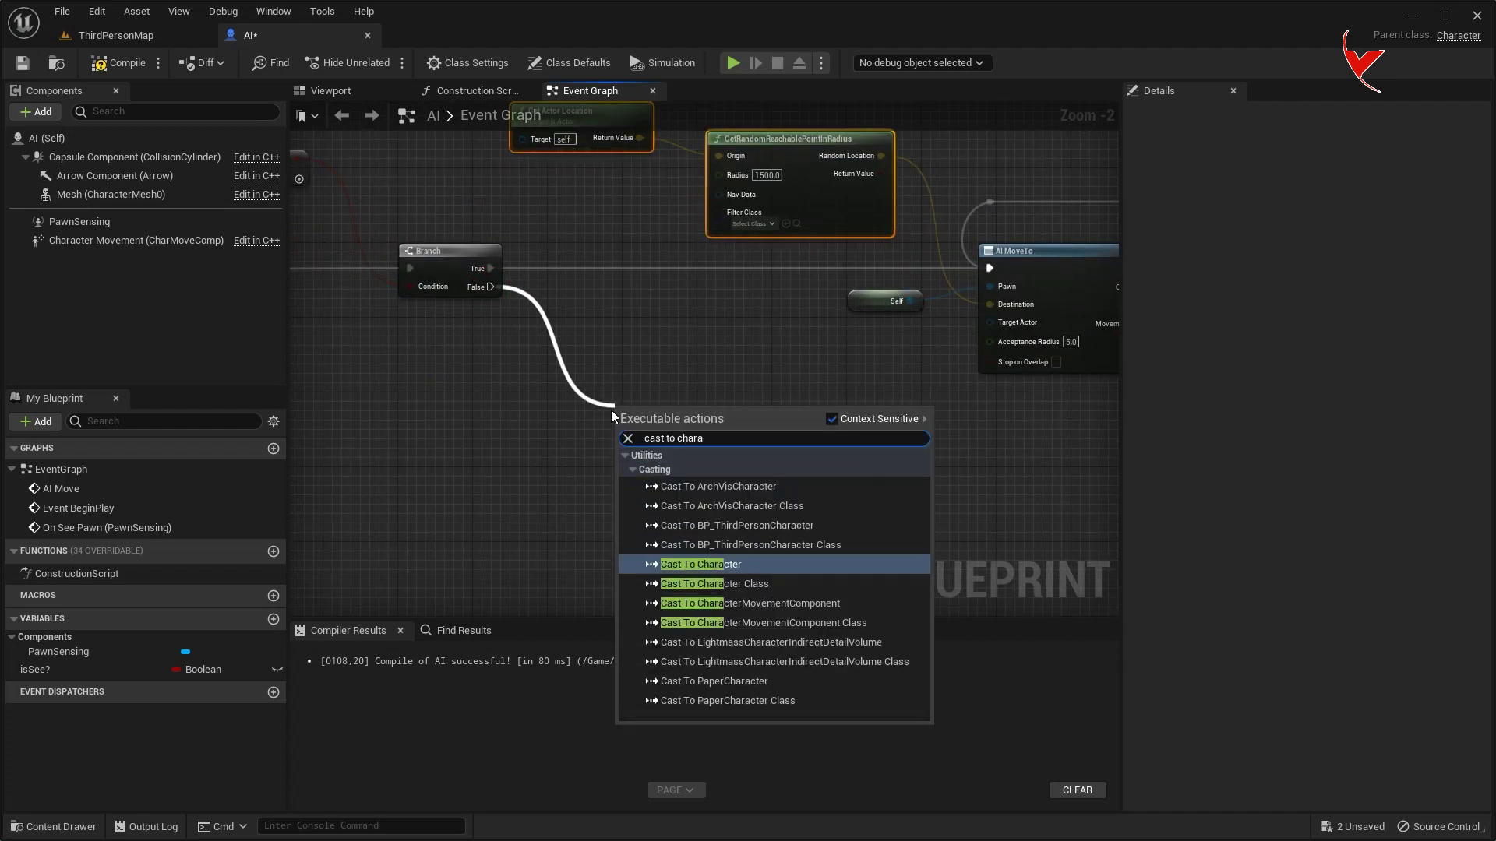
pyautogui.click(708, 565)
pyautogui.moveTo(685, 420); pyautogui.dragTo(1006, 498, button='right')
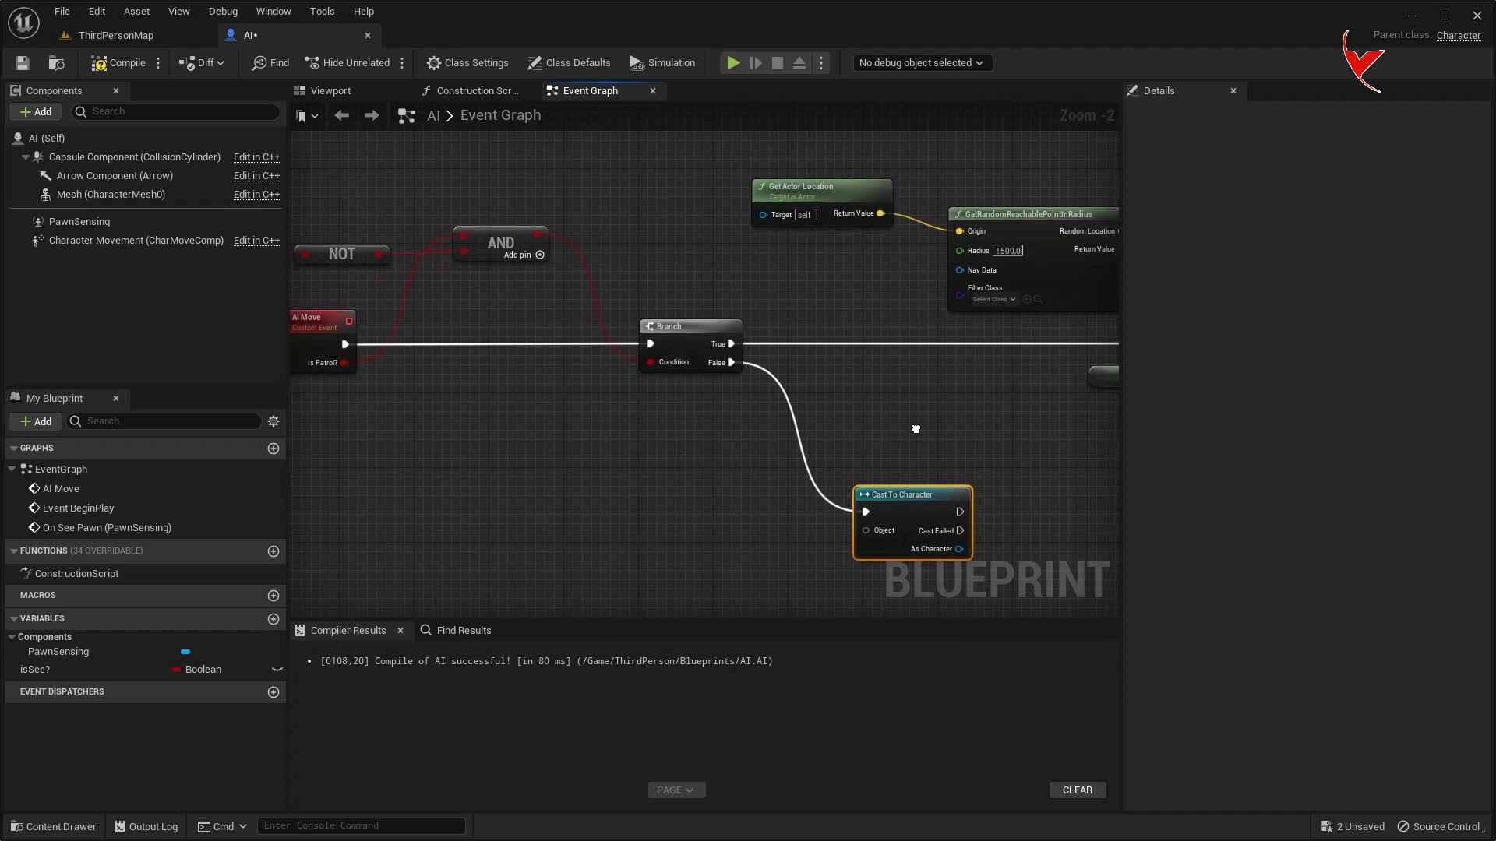
pyautogui.click(389, 312)
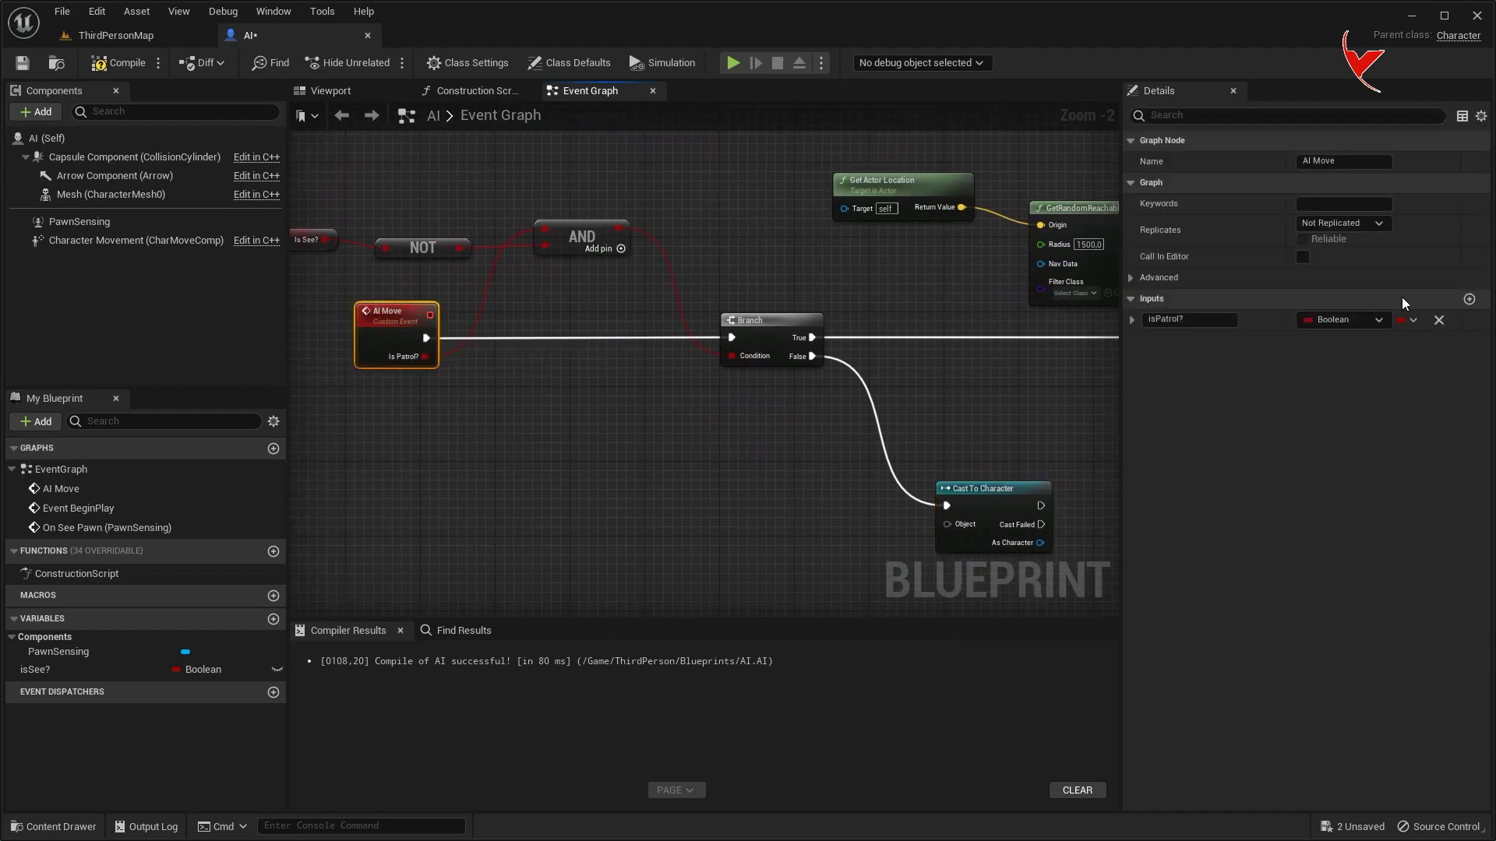
# - Add an input named Pawn of type Pawn to the AI Move event
pyautogui.click(1469, 300)
pyautogui.write('Pawn')
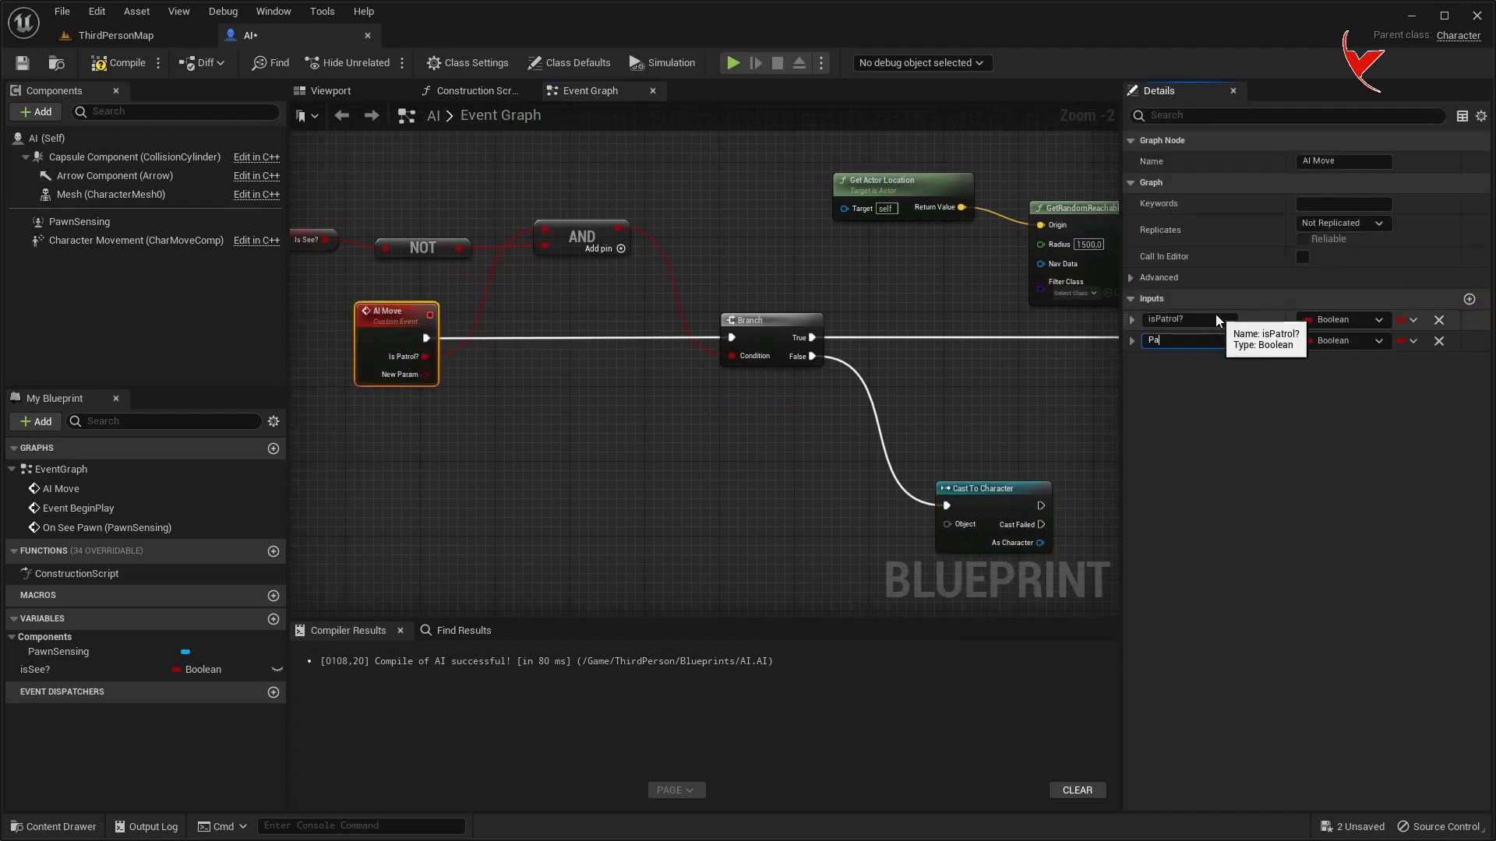
pyautogui.press('Return')
pyautogui.click(1348, 343)
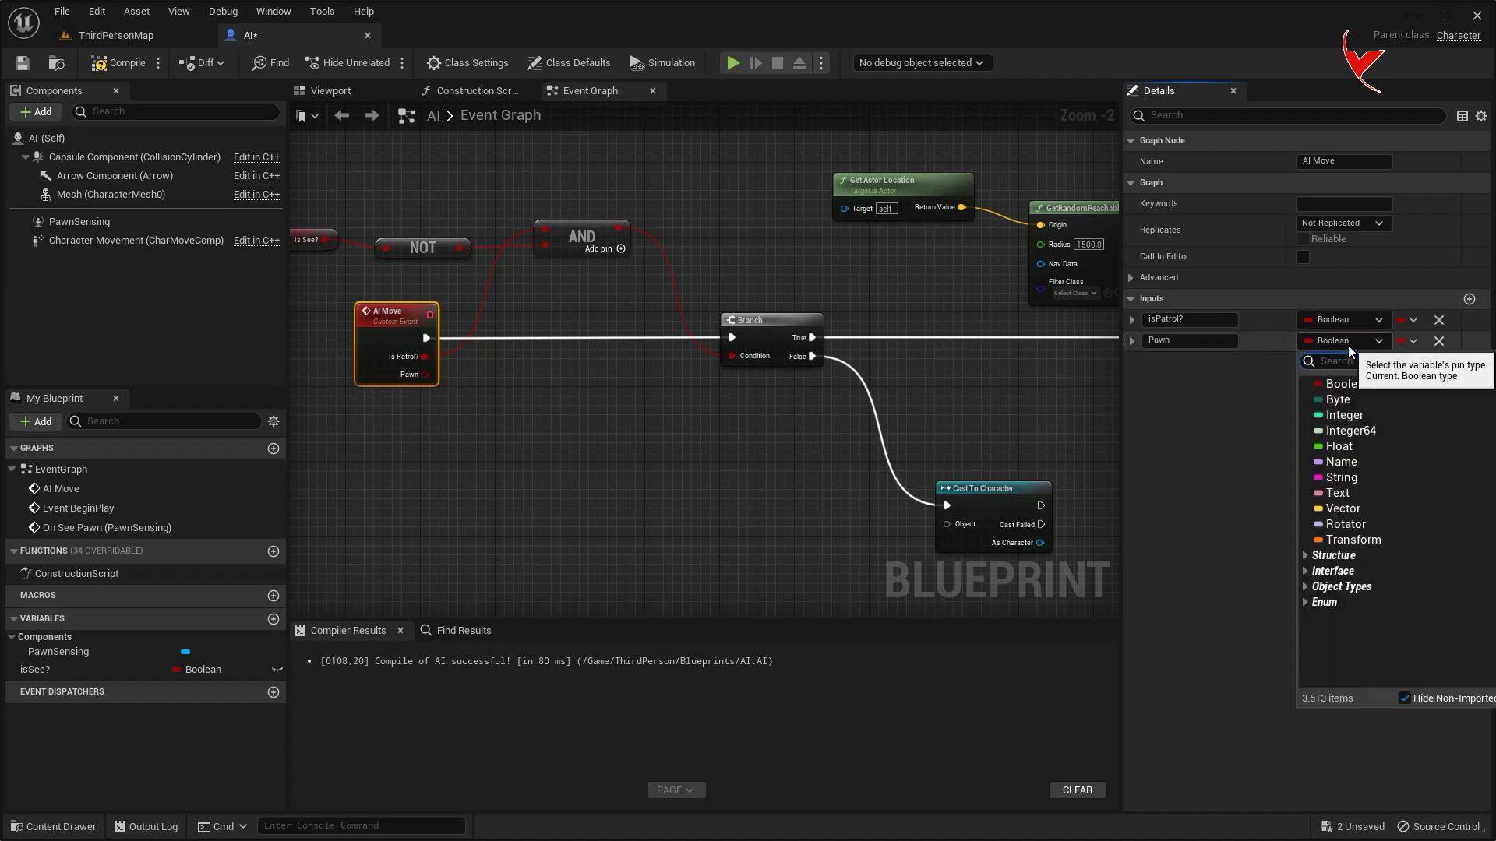
pyautogui.write('pawn')
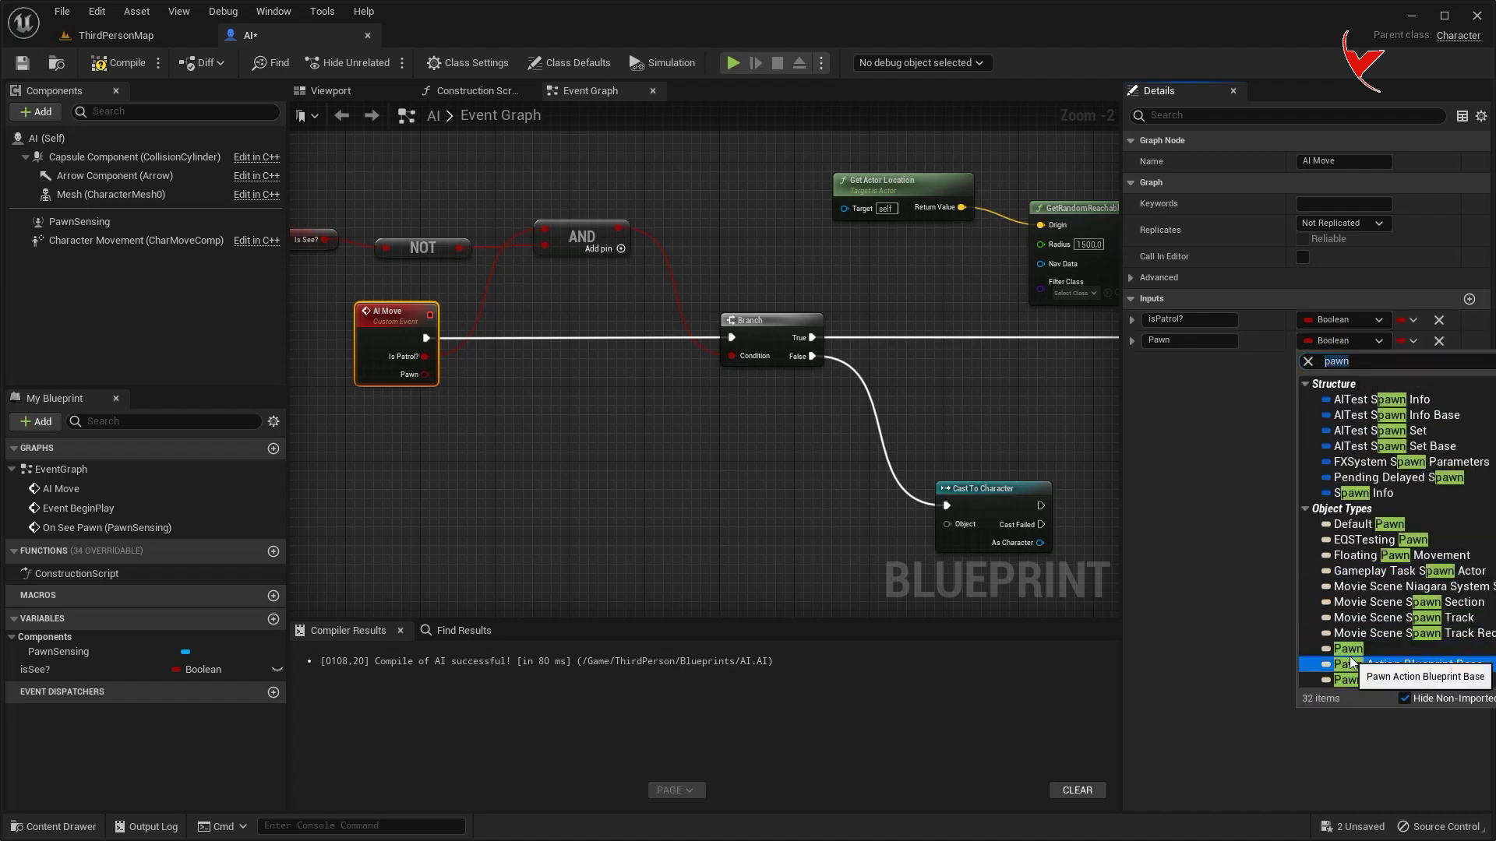
pyautogui.click(1384, 649)
# - Connect AI Move's Pawn input to Cast To Character's Object pin
pyautogui.moveTo(425, 375); pyautogui.dragTo(948, 529)
pyautogui.scroll(-5, 581, 433)
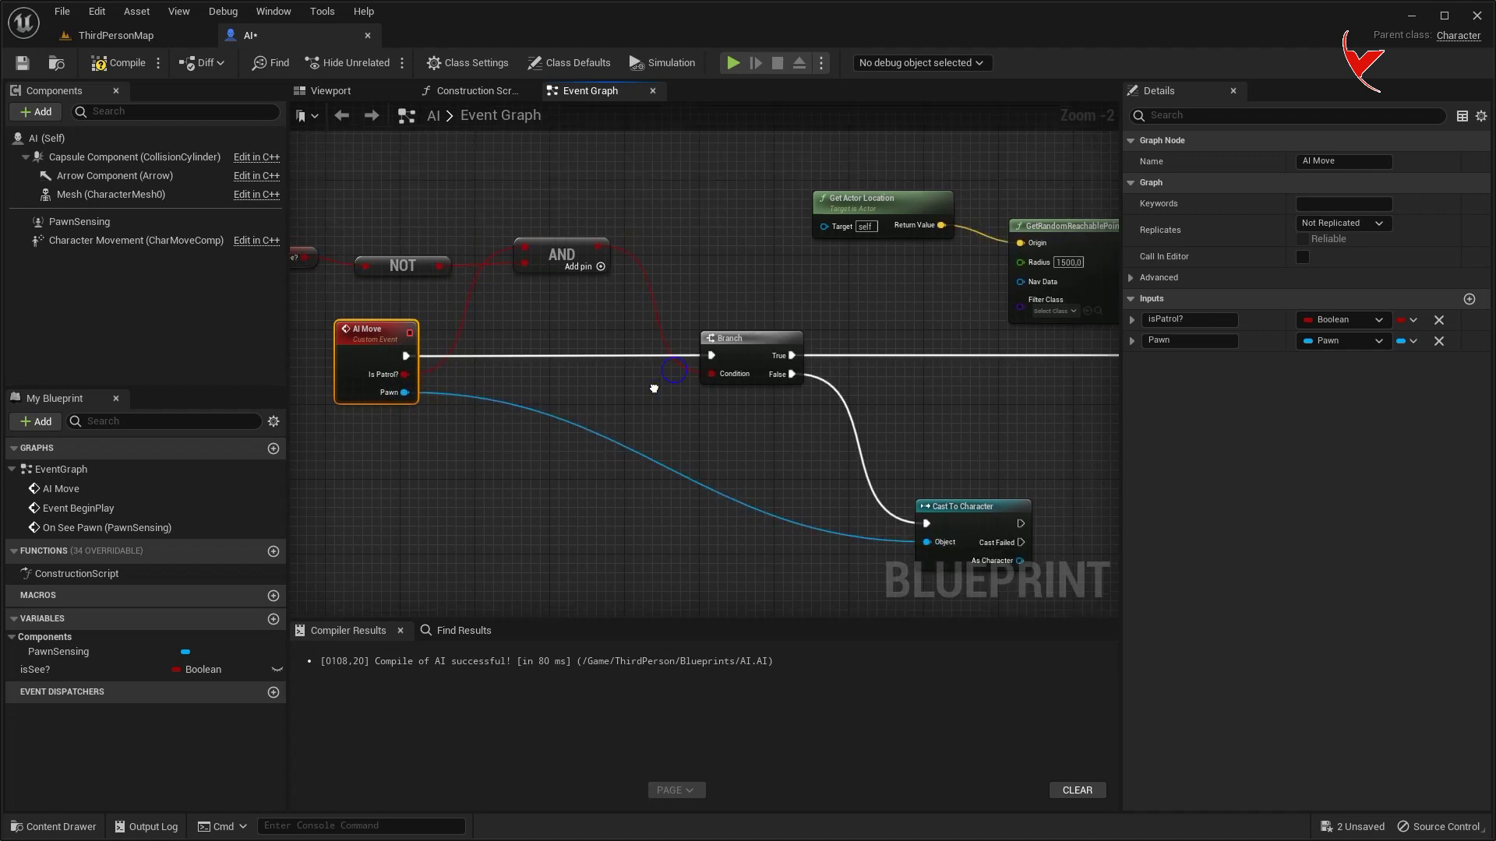
pyautogui.scroll(7, 577, 346)
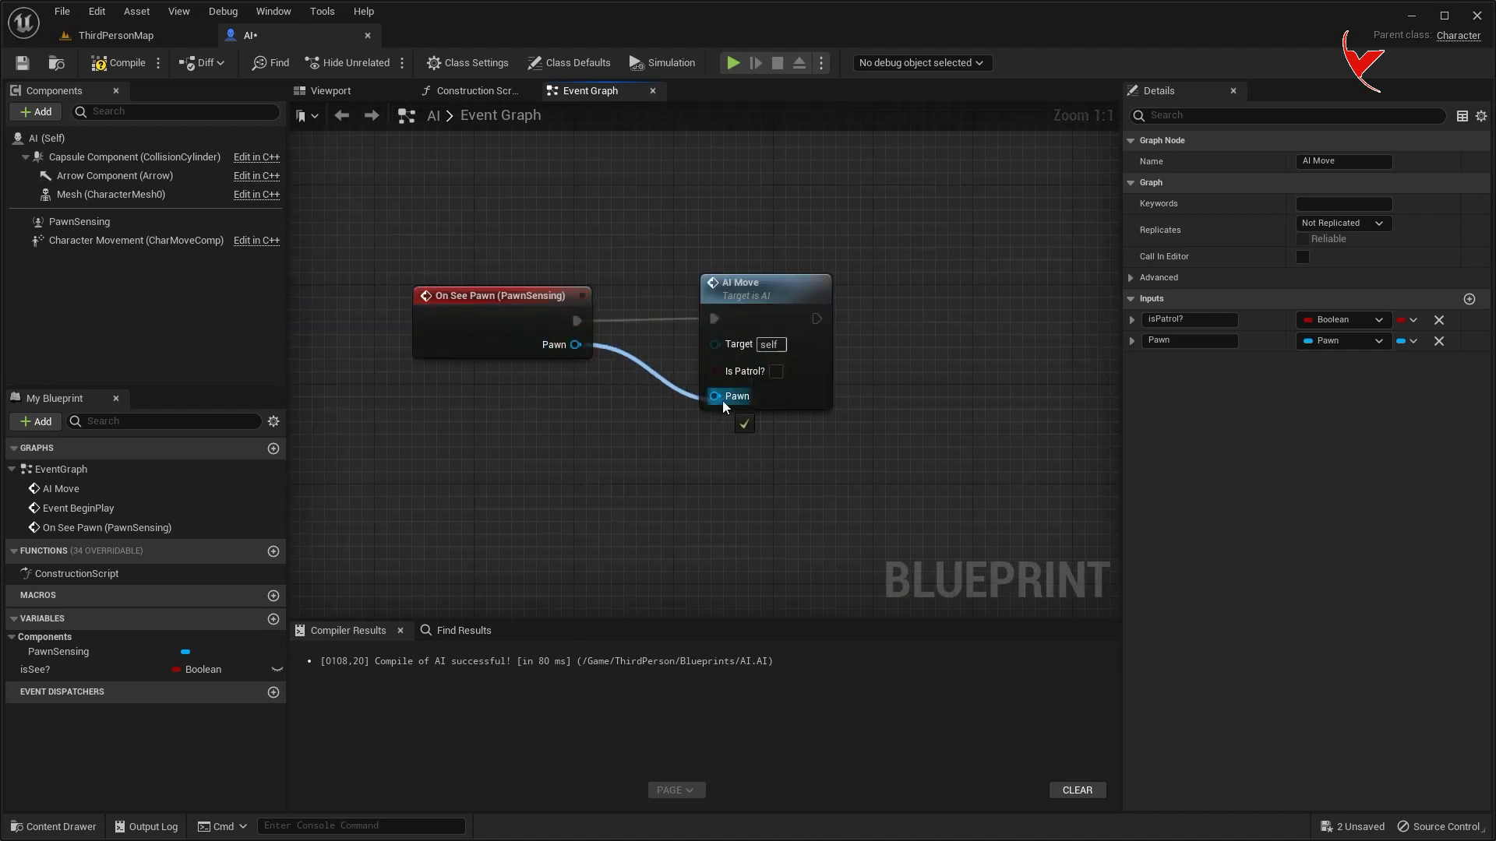
pyautogui.scroll(-3, 724, 429)
pyautogui.moveTo(702, 433); pyautogui.dragTo(716, 374, button='right')
pyautogui.scroll(2, 717, 374)
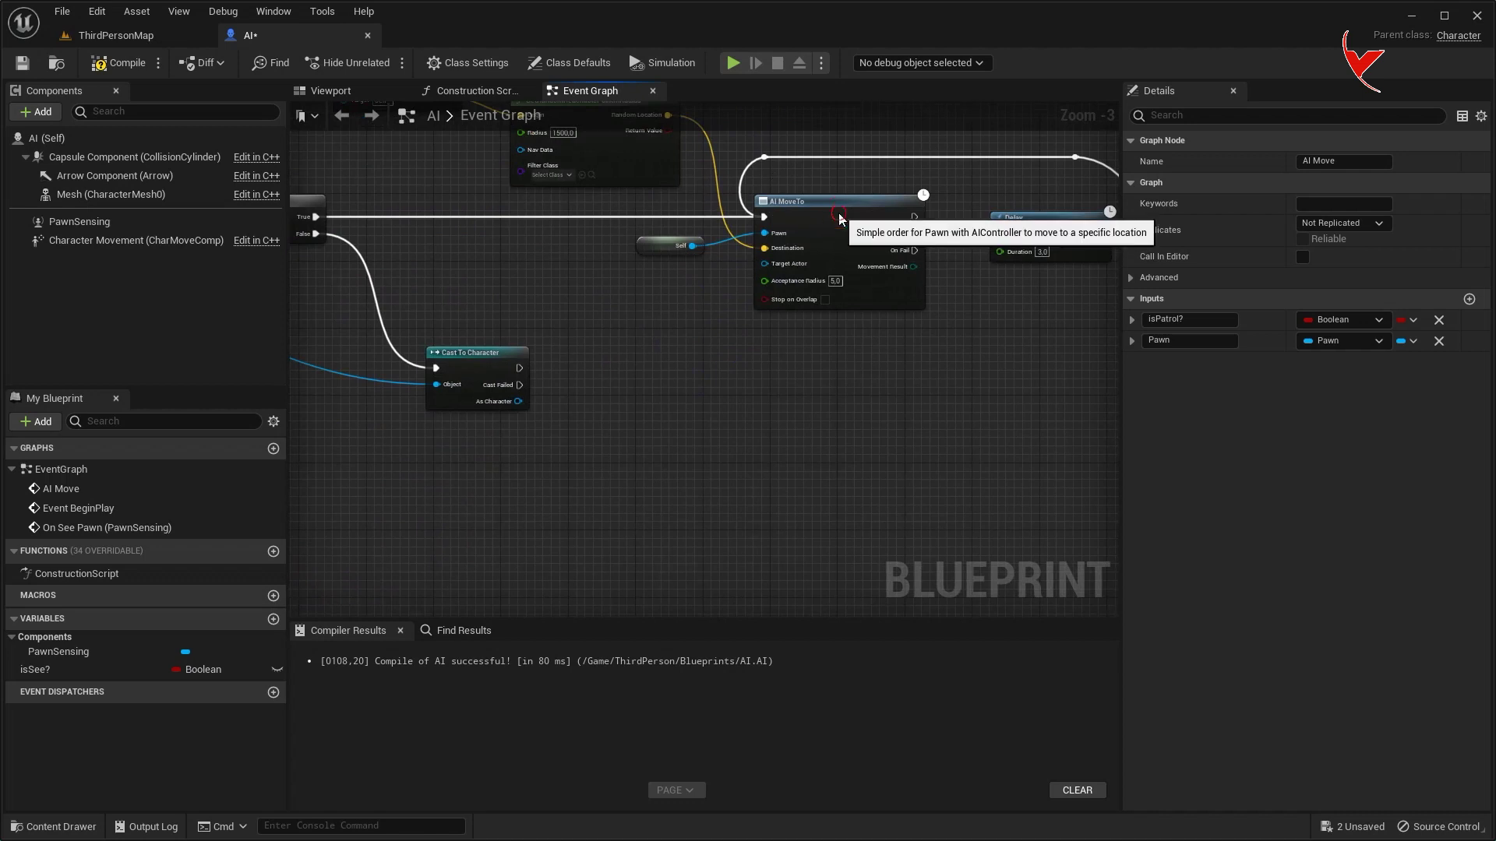
# - Duplicate AI MoveTo so it chases the cast Character after a successful cast
pyautogui.click(718, 372)
pyautogui.hotkey('ctrl', 'v')
pyautogui.moveTo(705, 391); pyautogui.dragTo(753, 364)
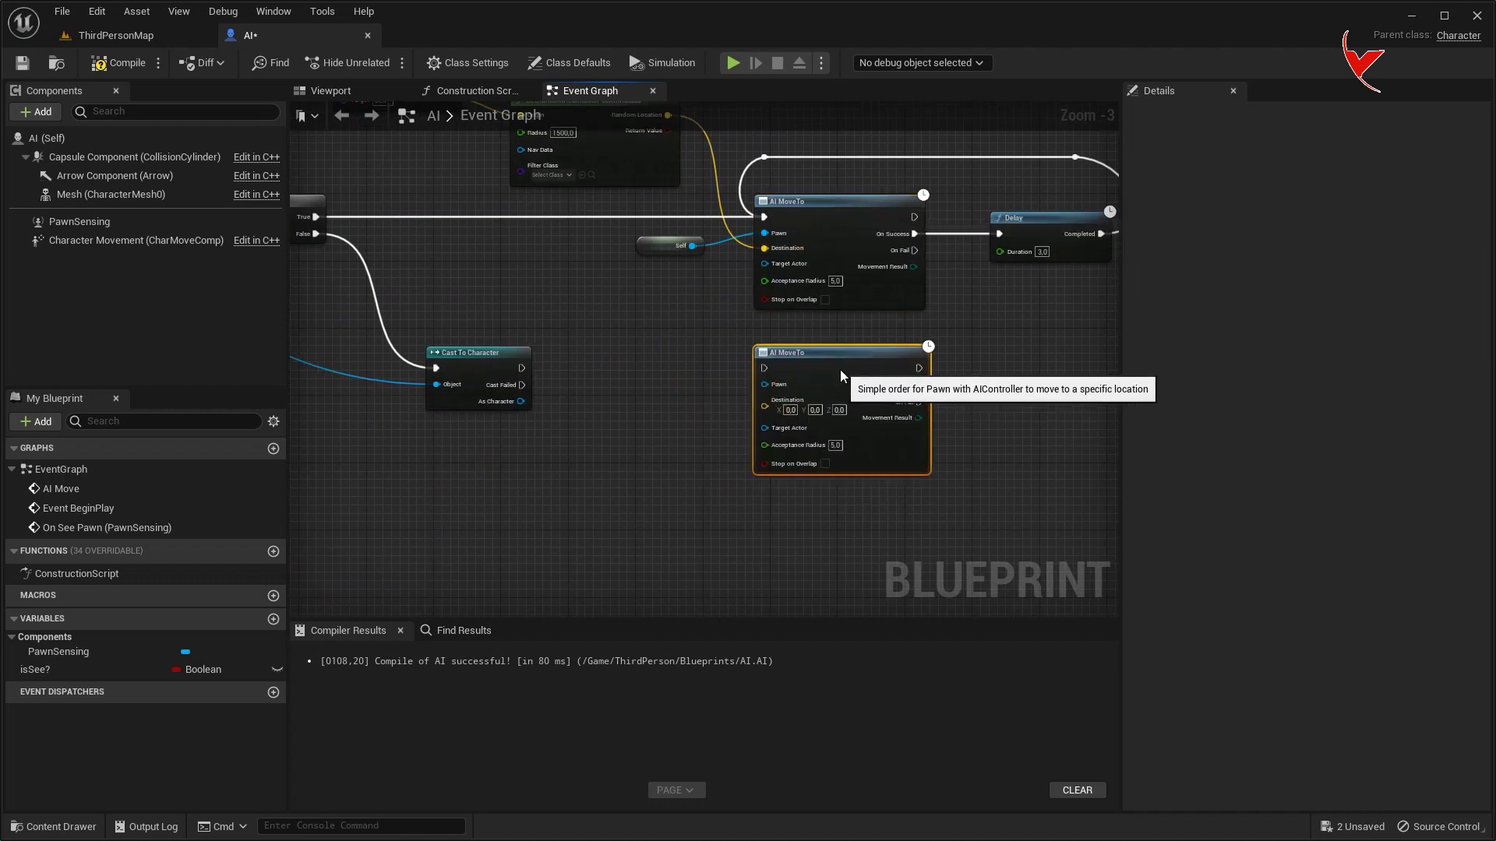
pyautogui.scroll(2, 691, 278)
pyautogui.moveTo(653, 240)
pyautogui.mouseDown()
pyautogui.moveTo(606, 300)
pyautogui.moveTo(786, 416)
pyautogui.mouseUp()
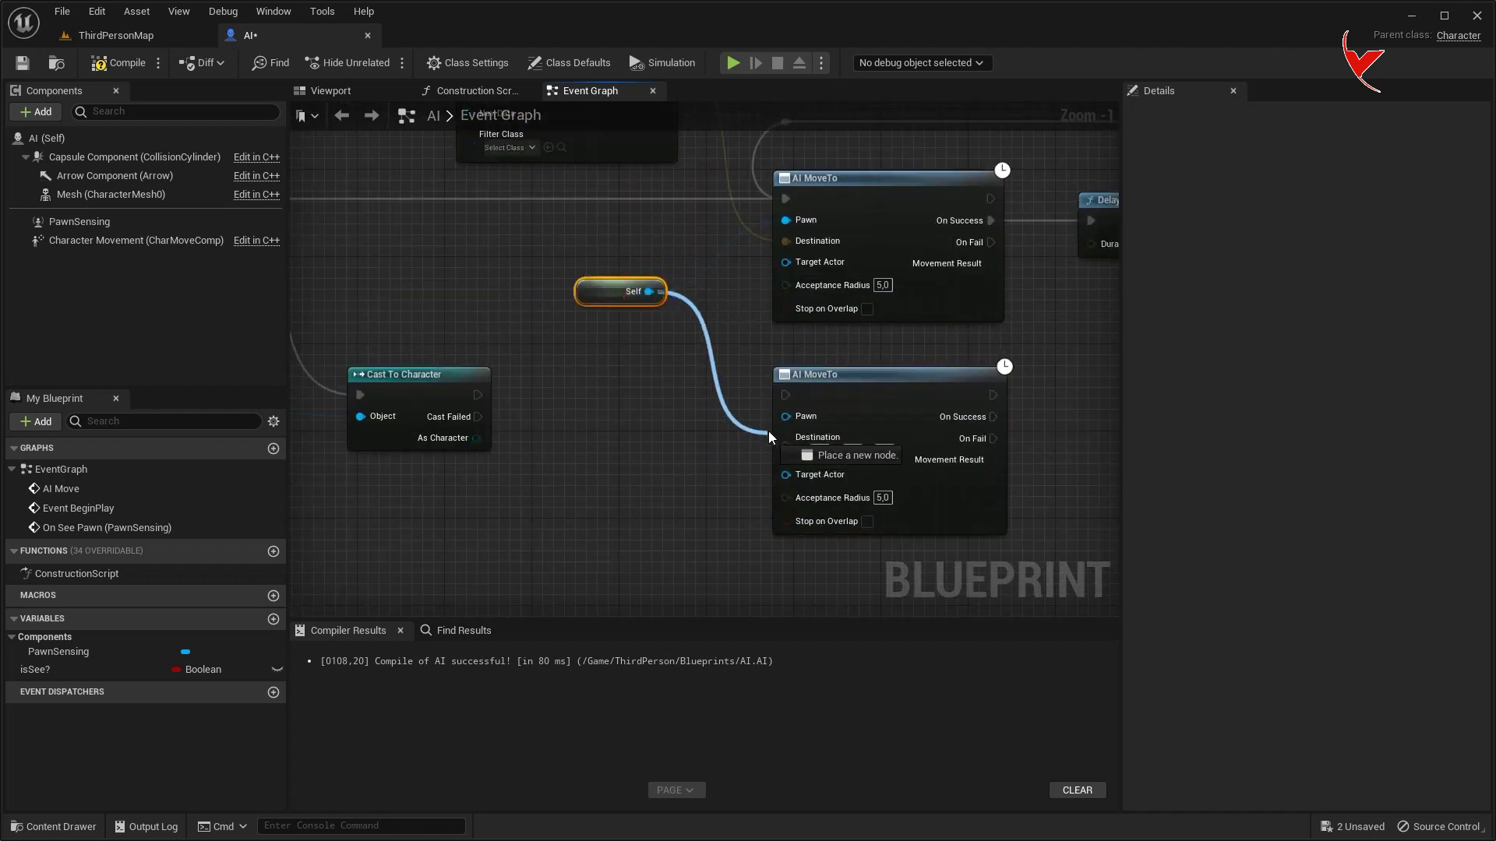
pyautogui.moveTo(477, 396); pyautogui.dragTo(785, 395)
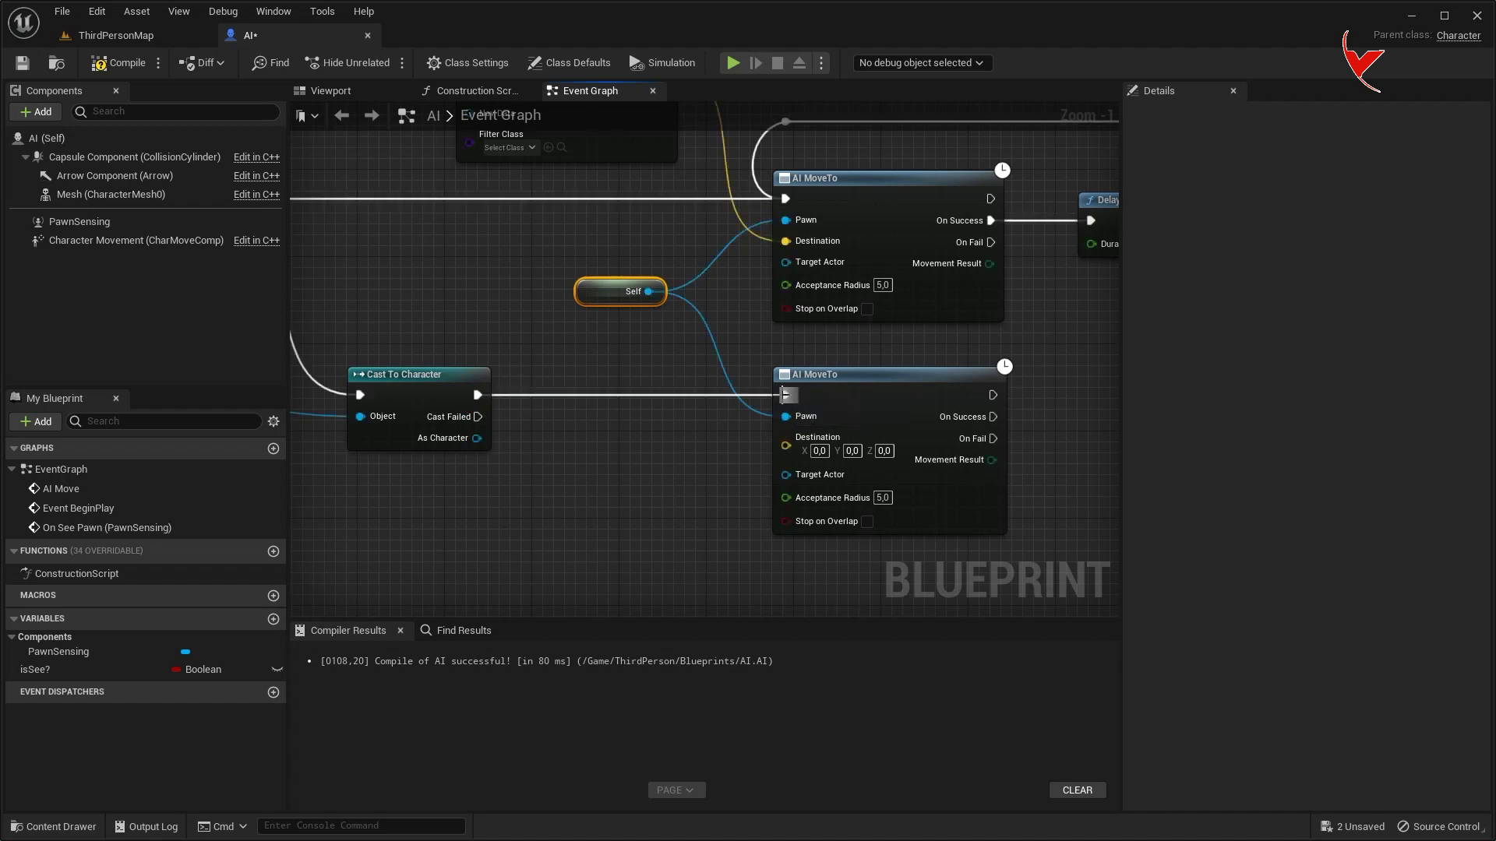
pyautogui.moveTo(478, 439); pyautogui.dragTo(786, 475)
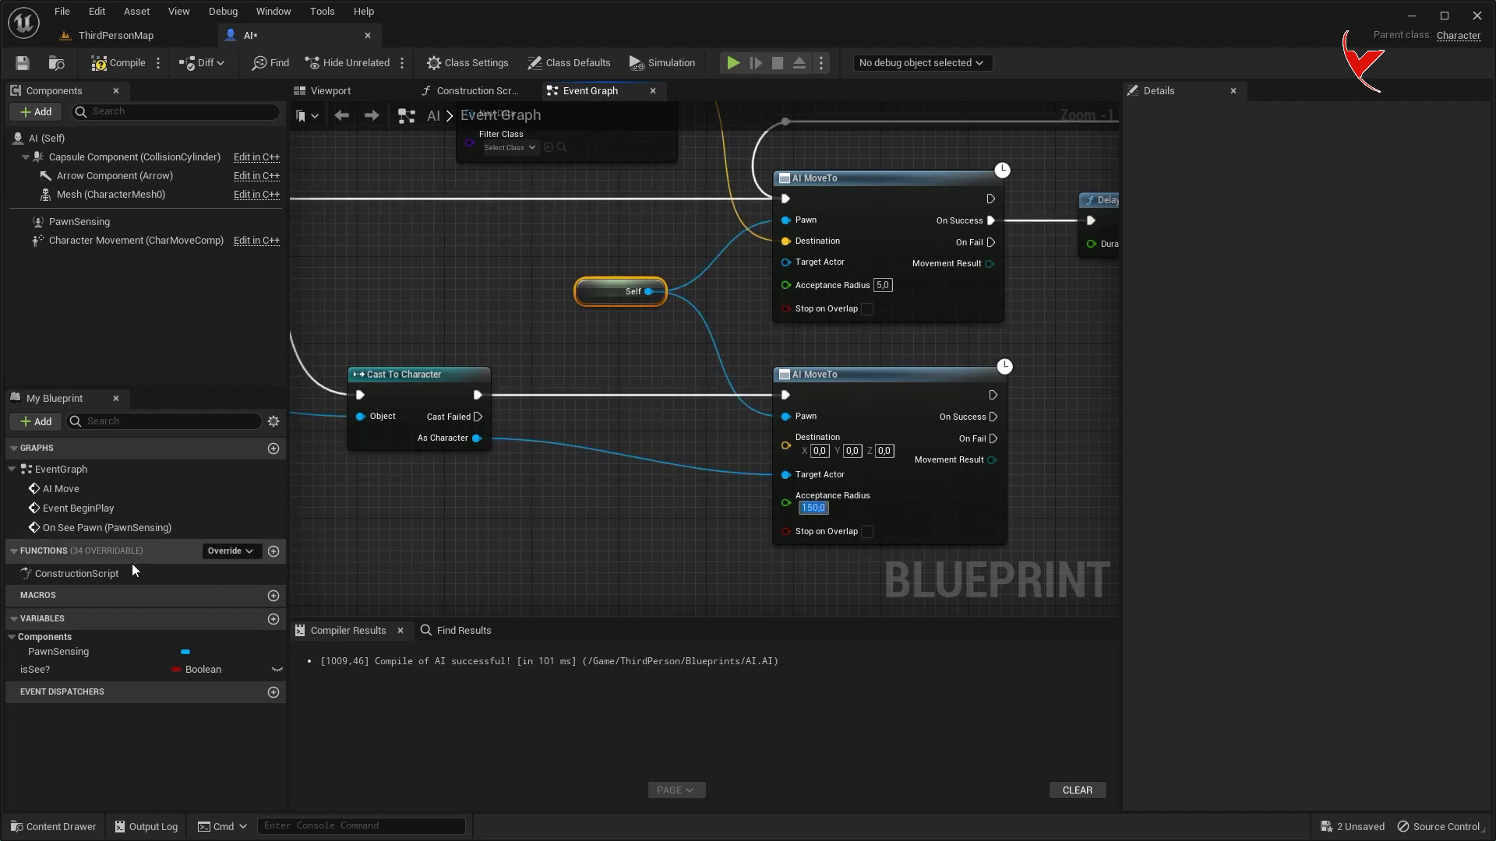
# - Set isSee? true before the chase move and false after it succeeds, then compile and save
pyautogui.moveTo(48, 670)
pyautogui.mouseDown()
pyautogui.moveTo(500, 434)
pyautogui.moveTo(480, 397)
pyautogui.mouseUp()
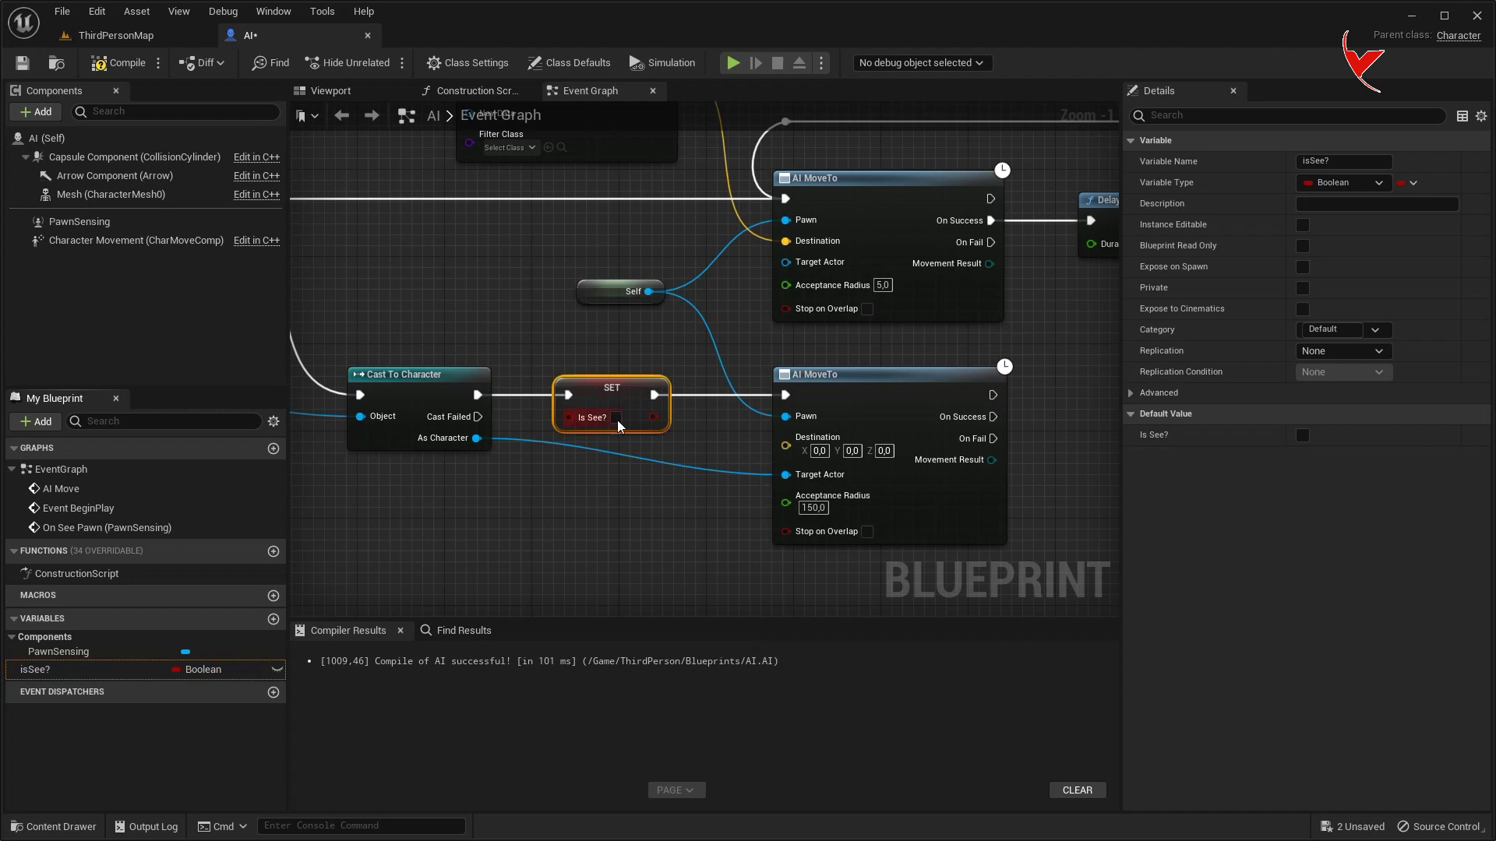
pyautogui.moveTo(617, 423); pyautogui.dragTo(474, 418, button='right')
pyautogui.moveTo(35, 670); pyautogui.dragTo(646, 528)
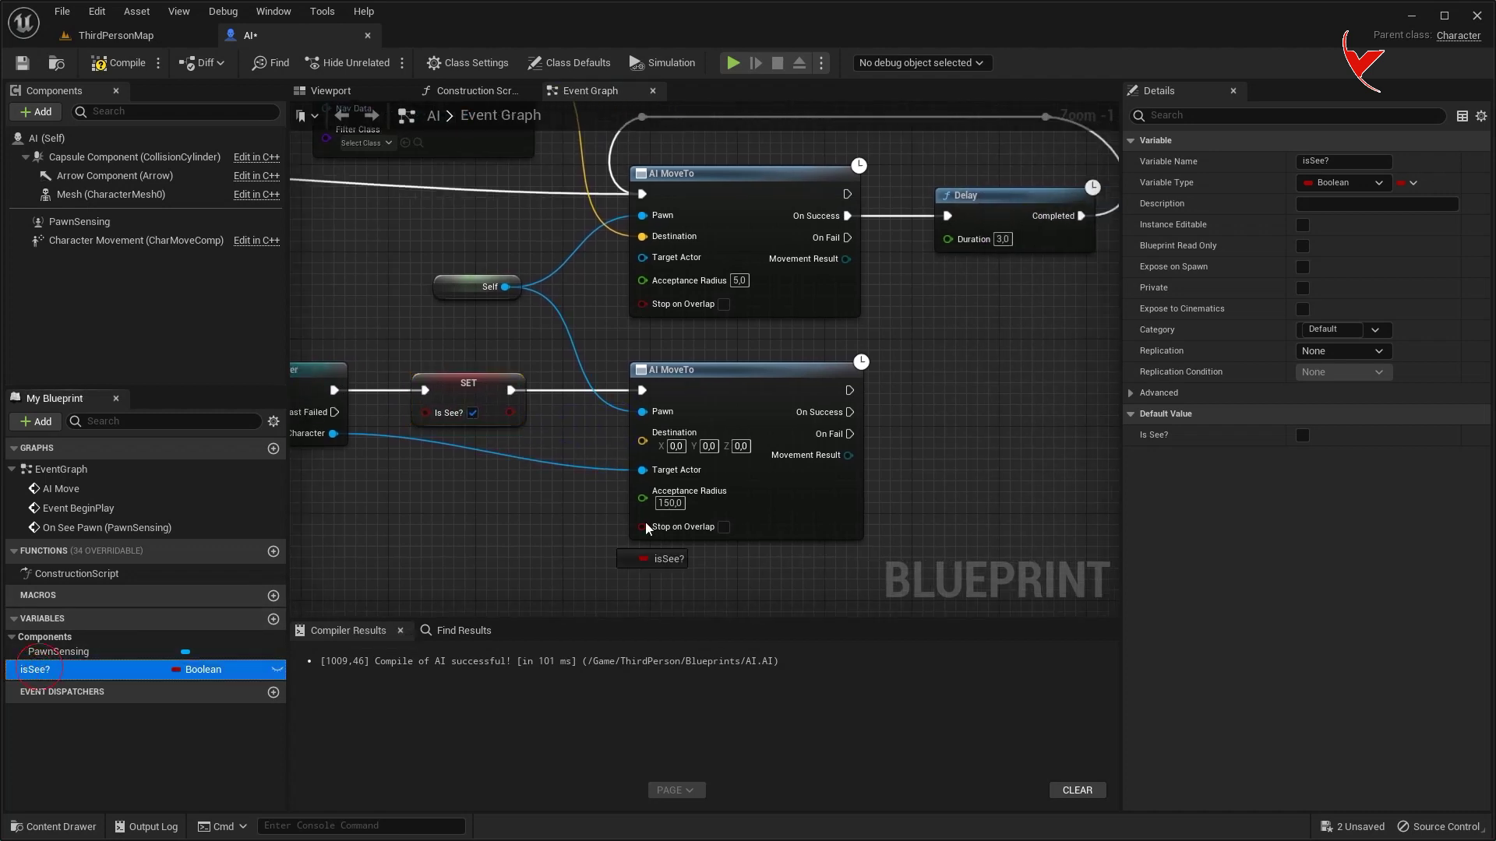
pyautogui.moveTo(846, 423); pyautogui.dragTo(982, 415)
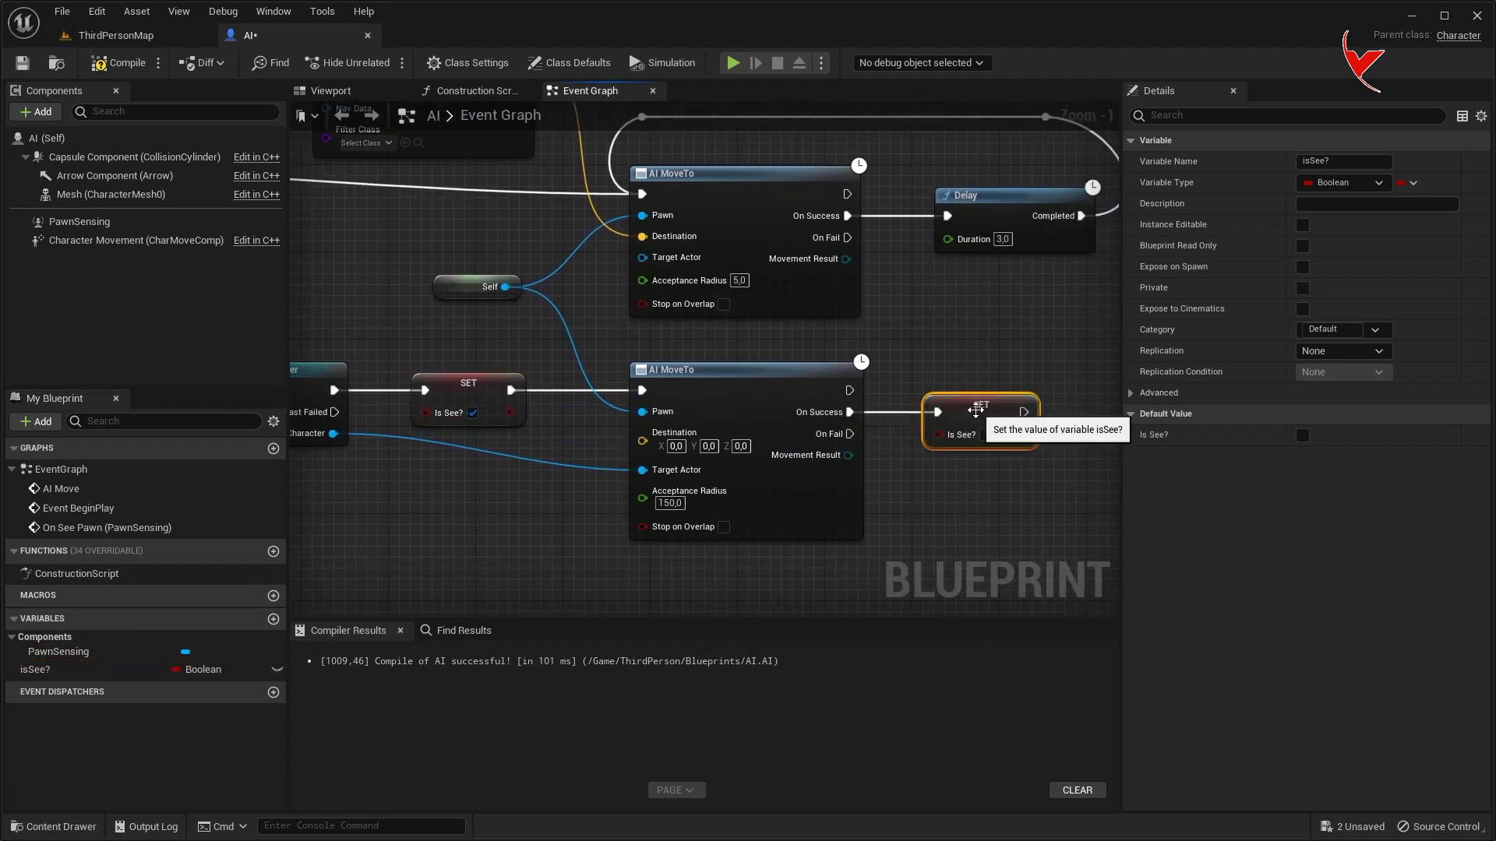
pyautogui.hotkey('ctrl', 's')
pyautogui.scroll(-4, 977, 409)
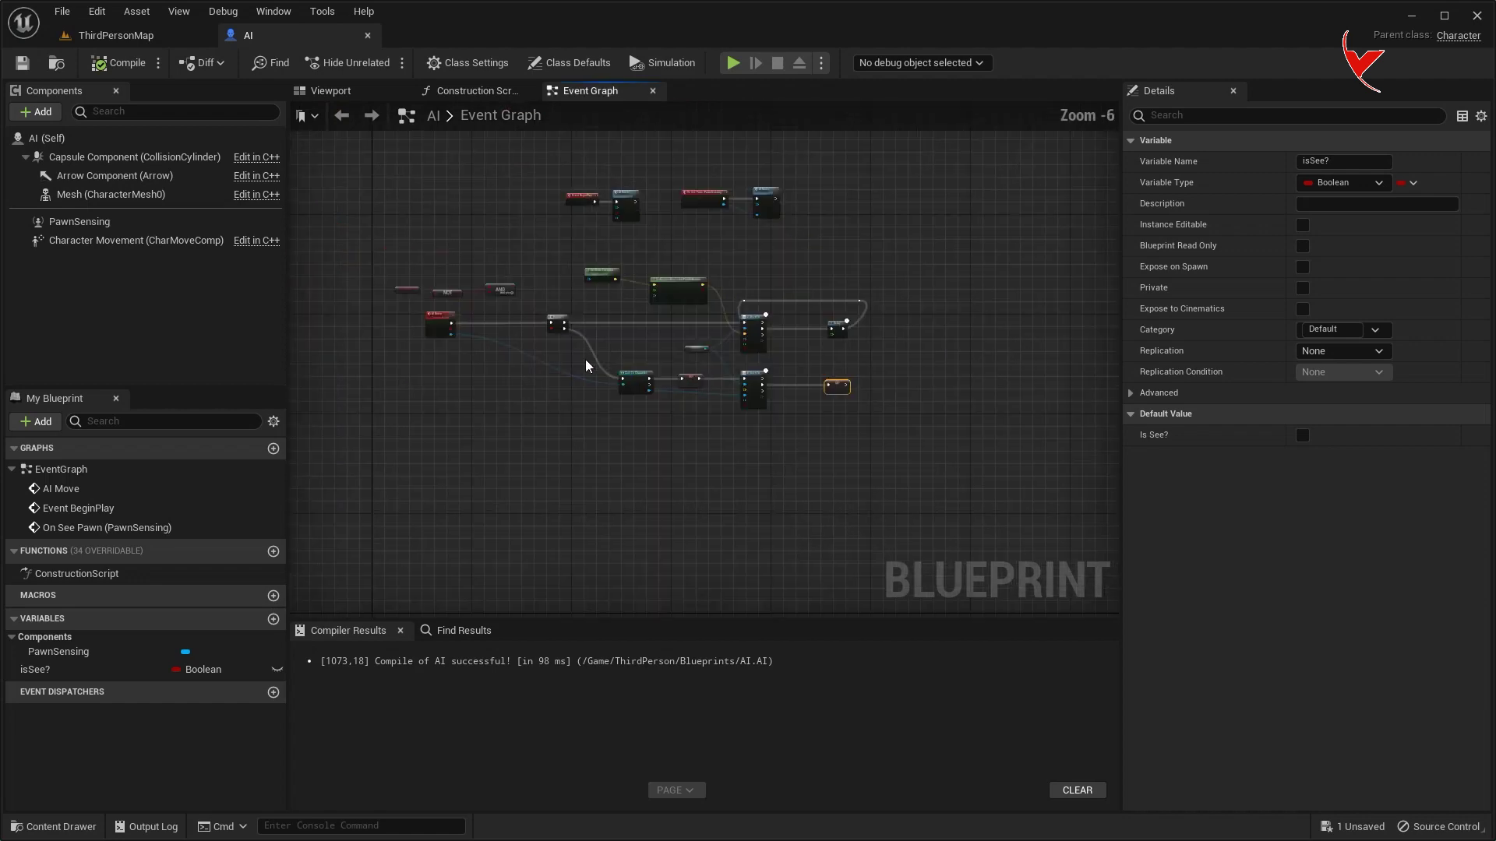
# - Play the level and run the player around to test the AI chase
pyautogui.click(115, 35)
pyautogui.click(383, 63)
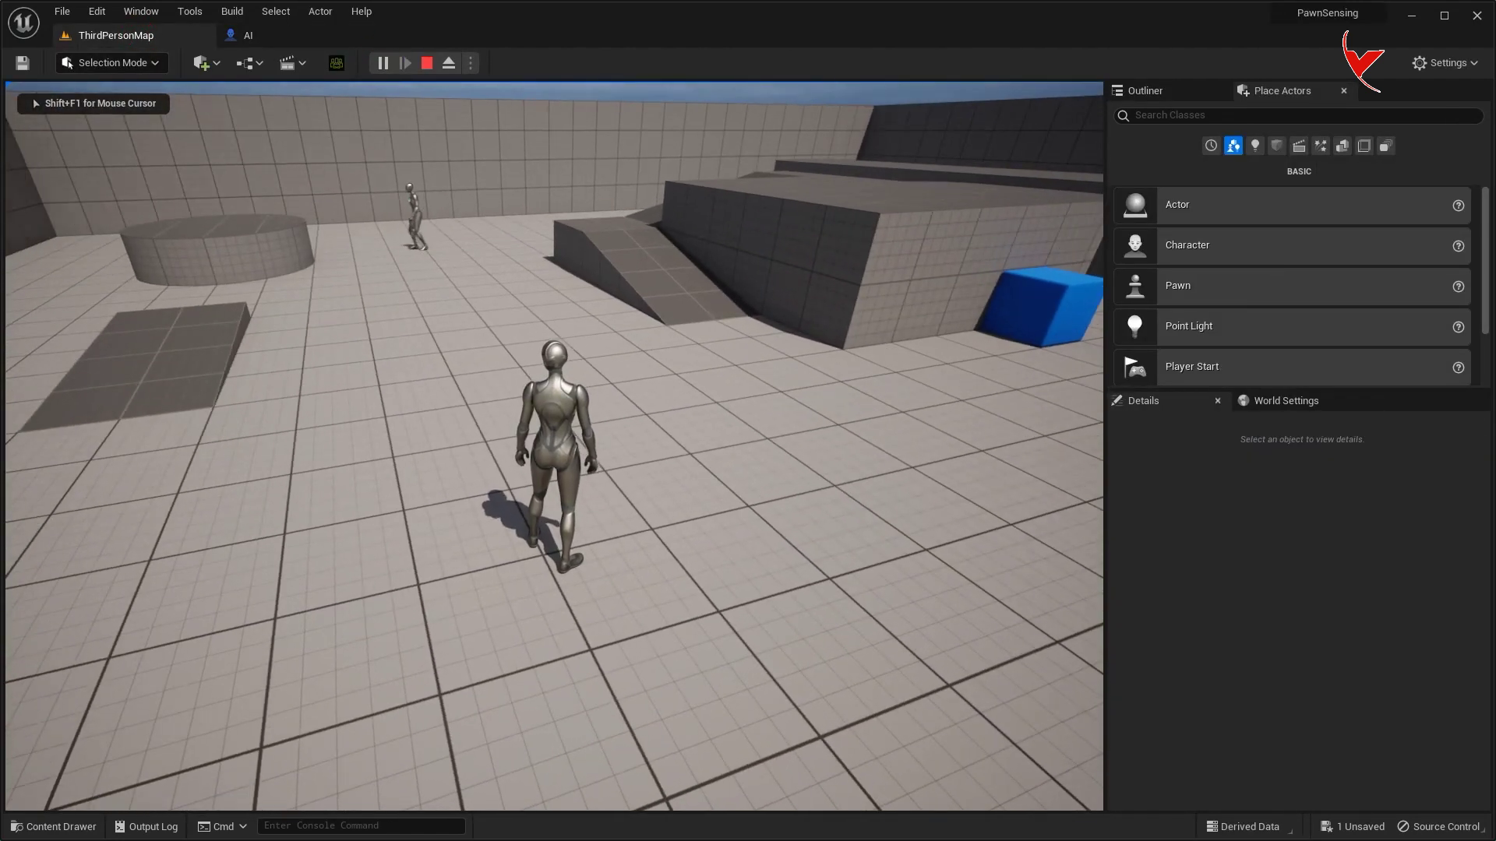
pyautogui.press('w')
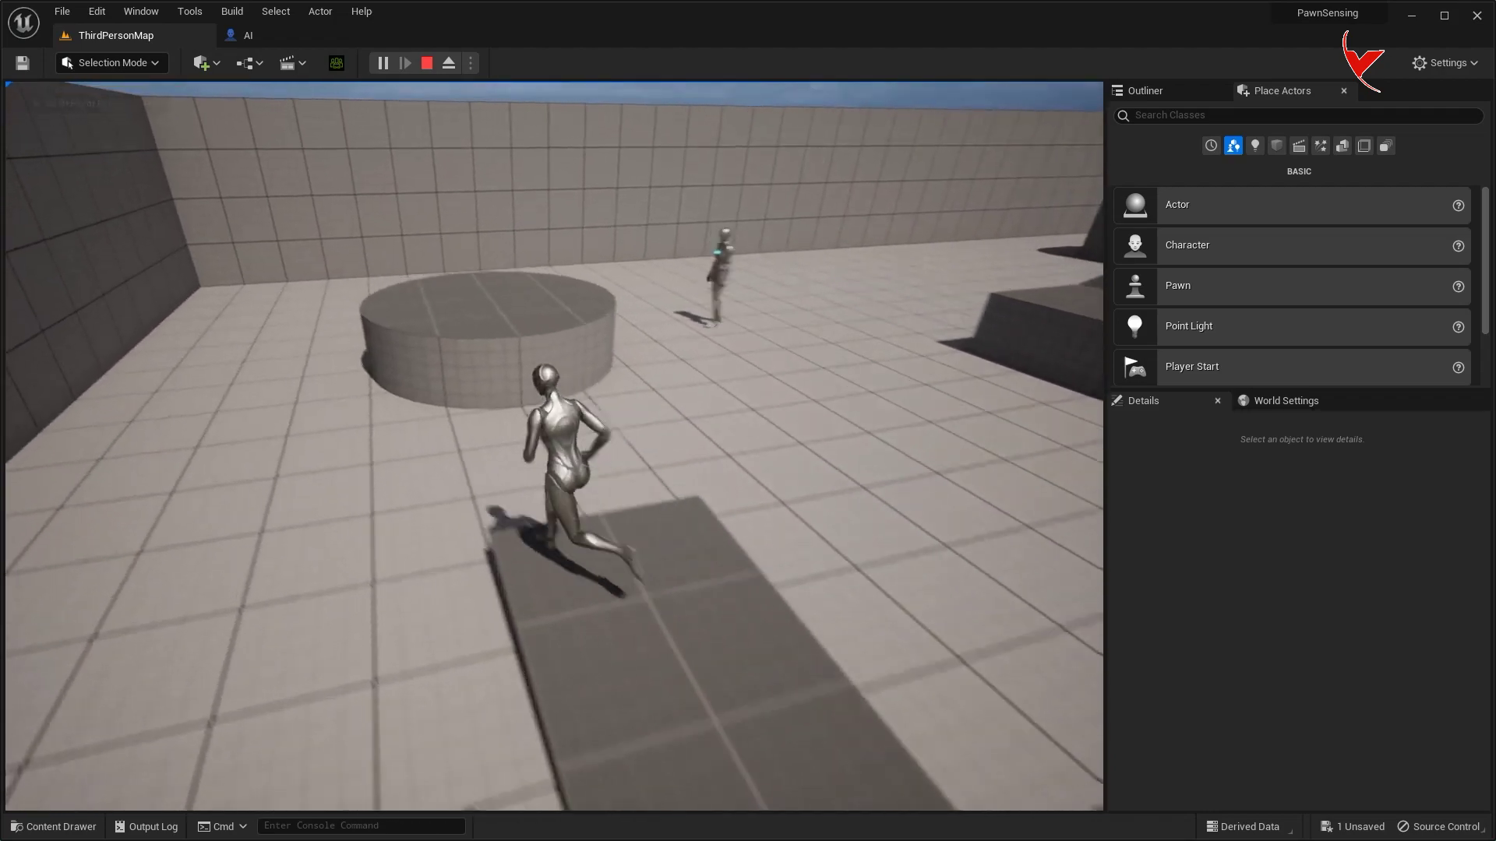
pyautogui.press('w')
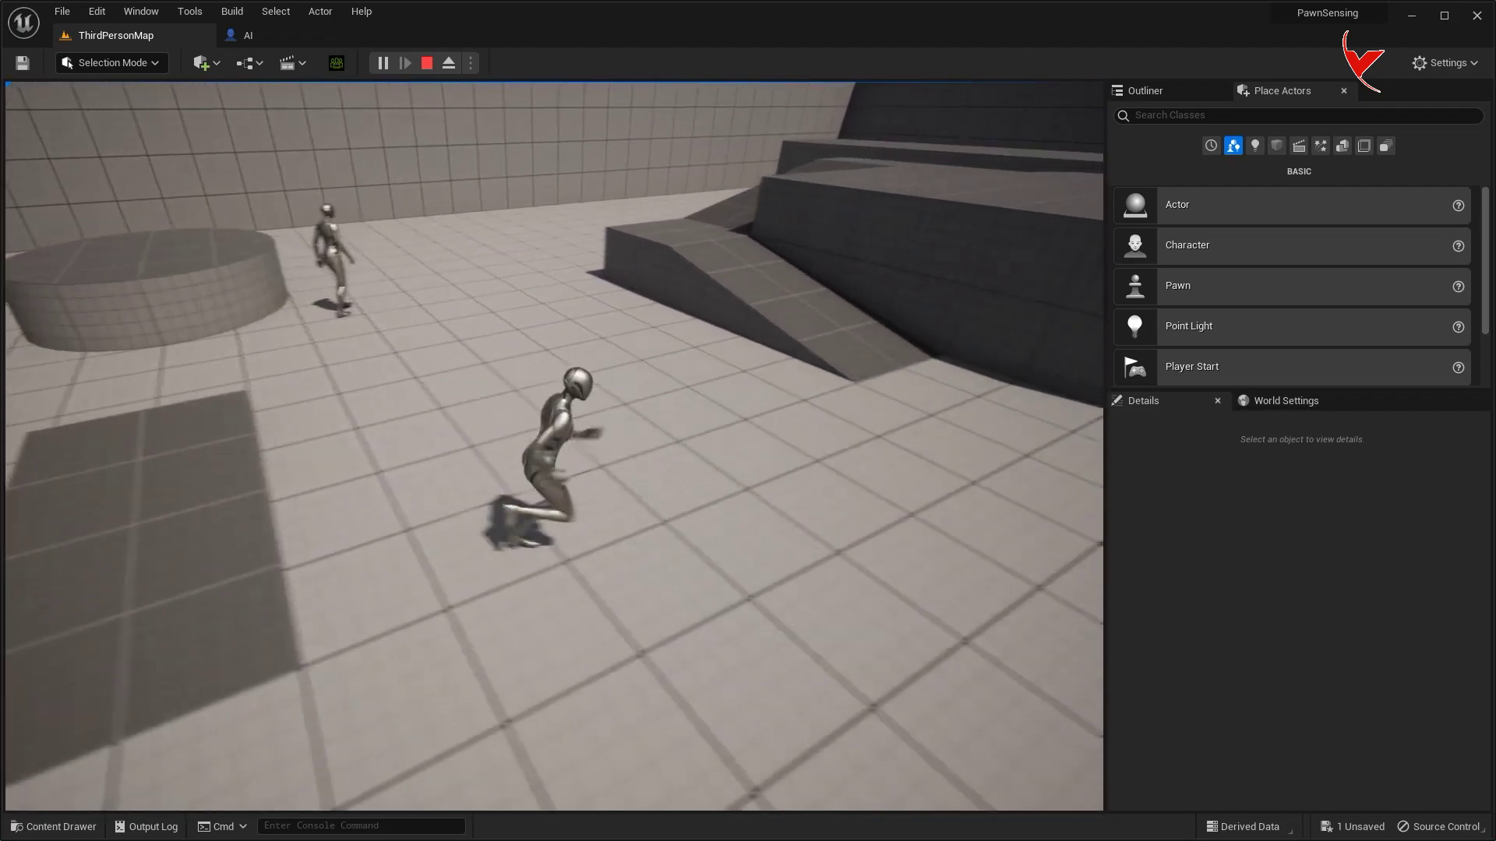
pyautogui.press('s')
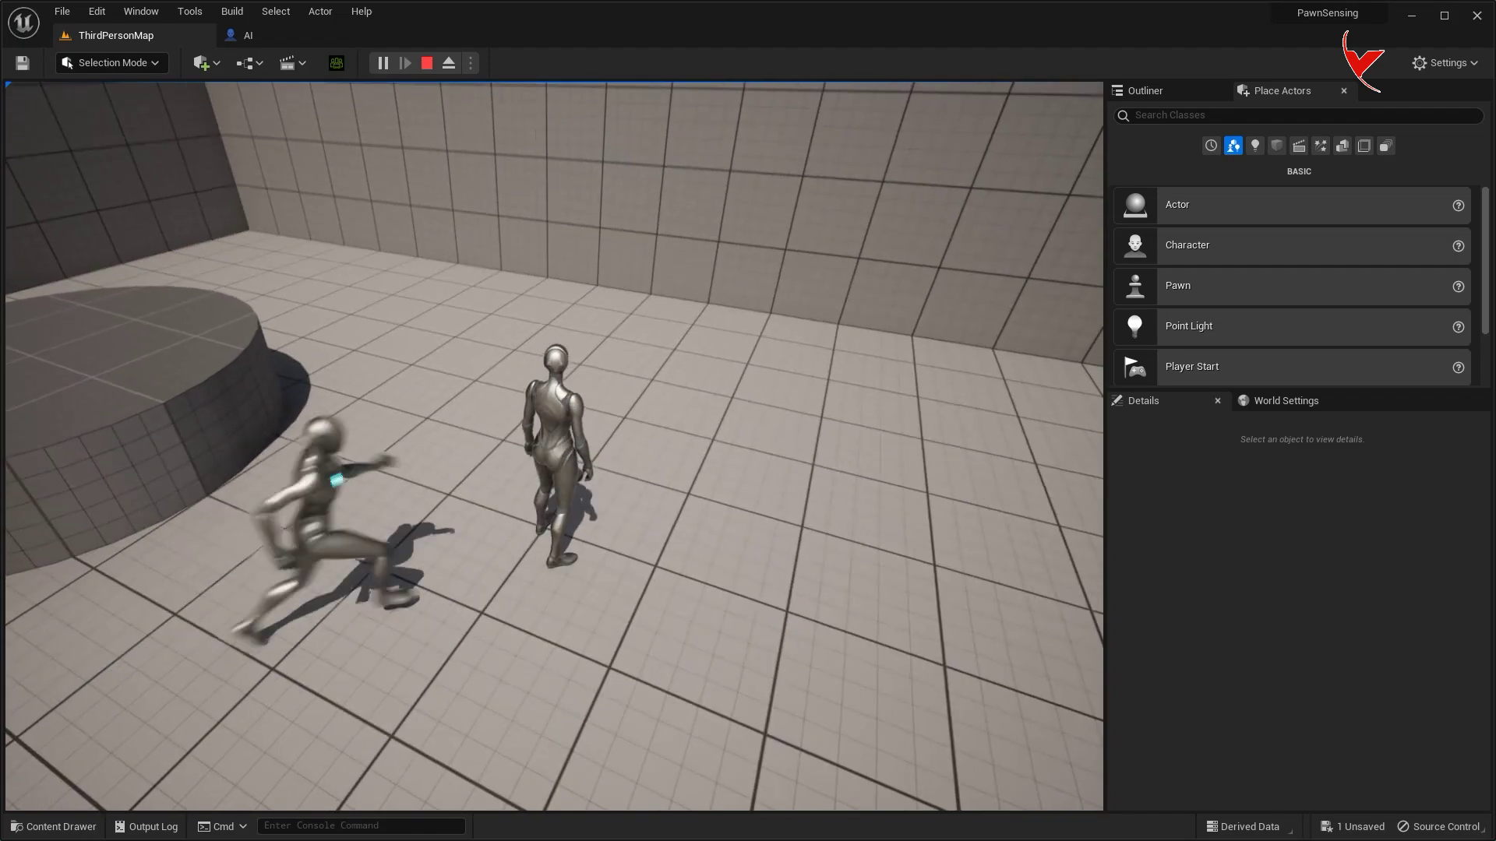
pyautogui.press('s')
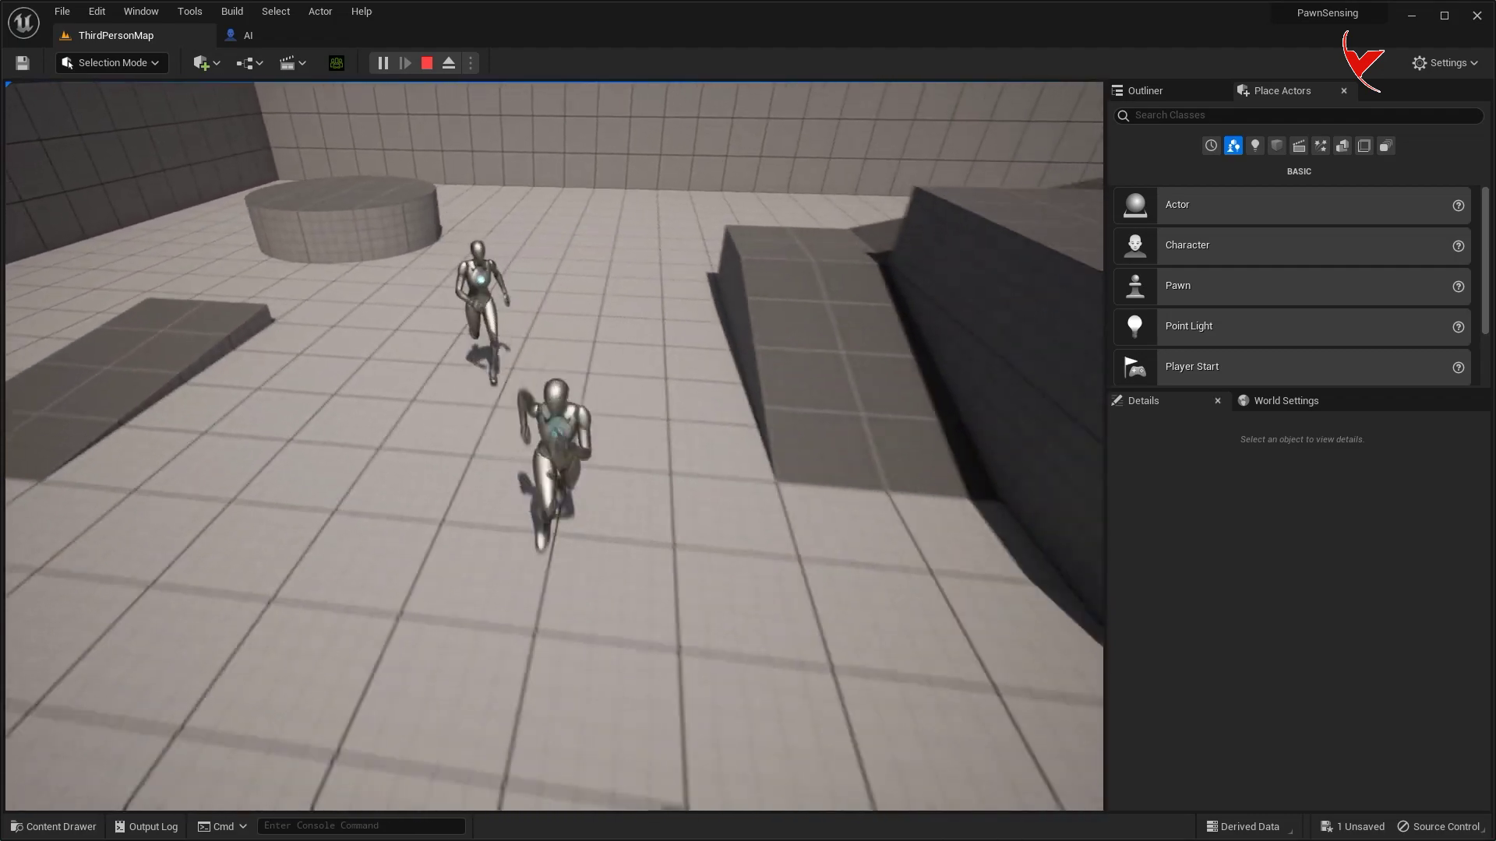
pyautogui.press('w')
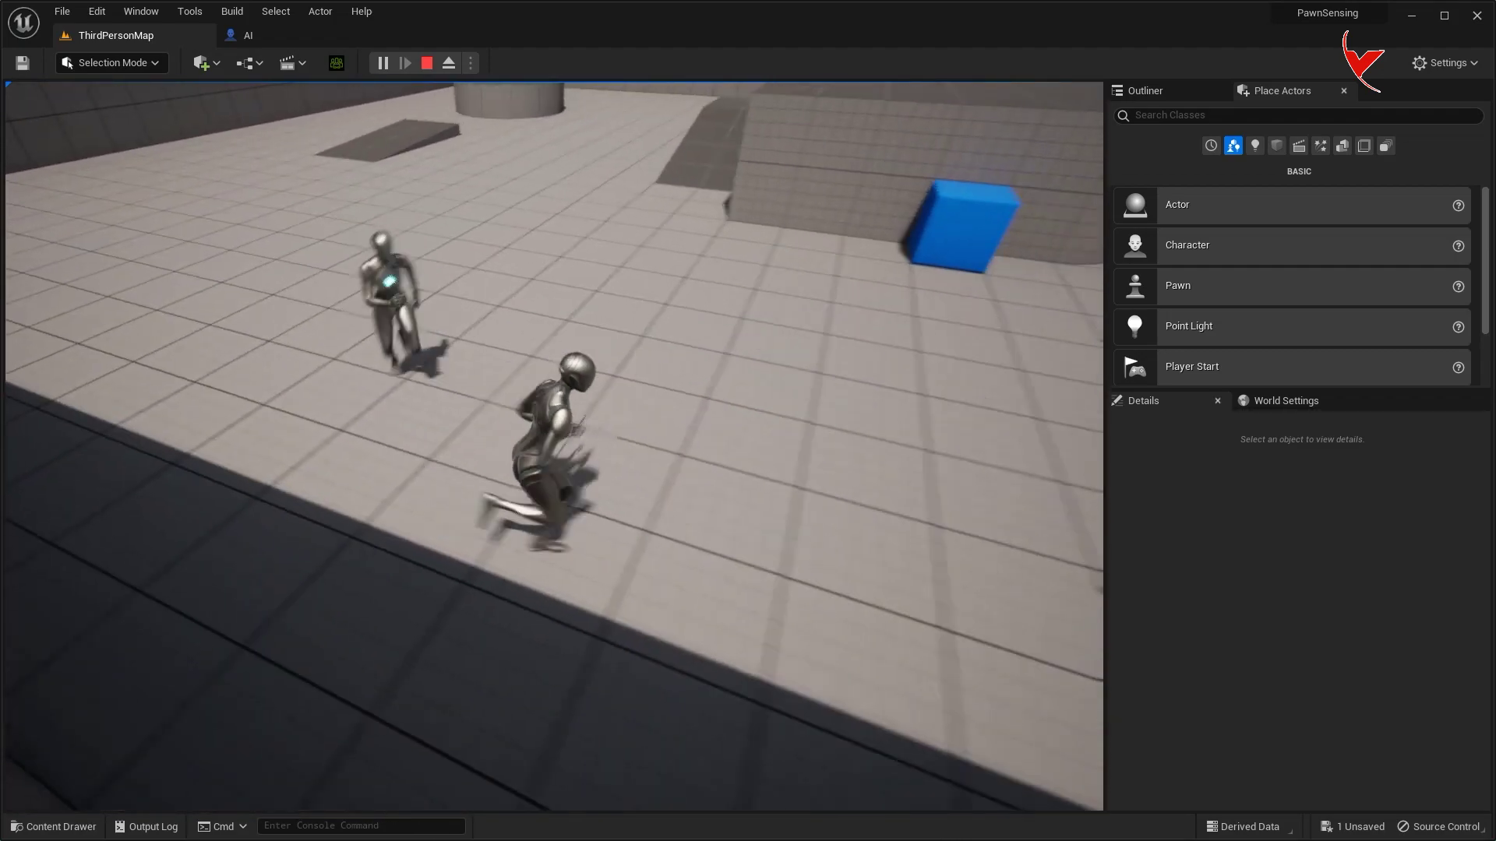
pyautogui.press('s')
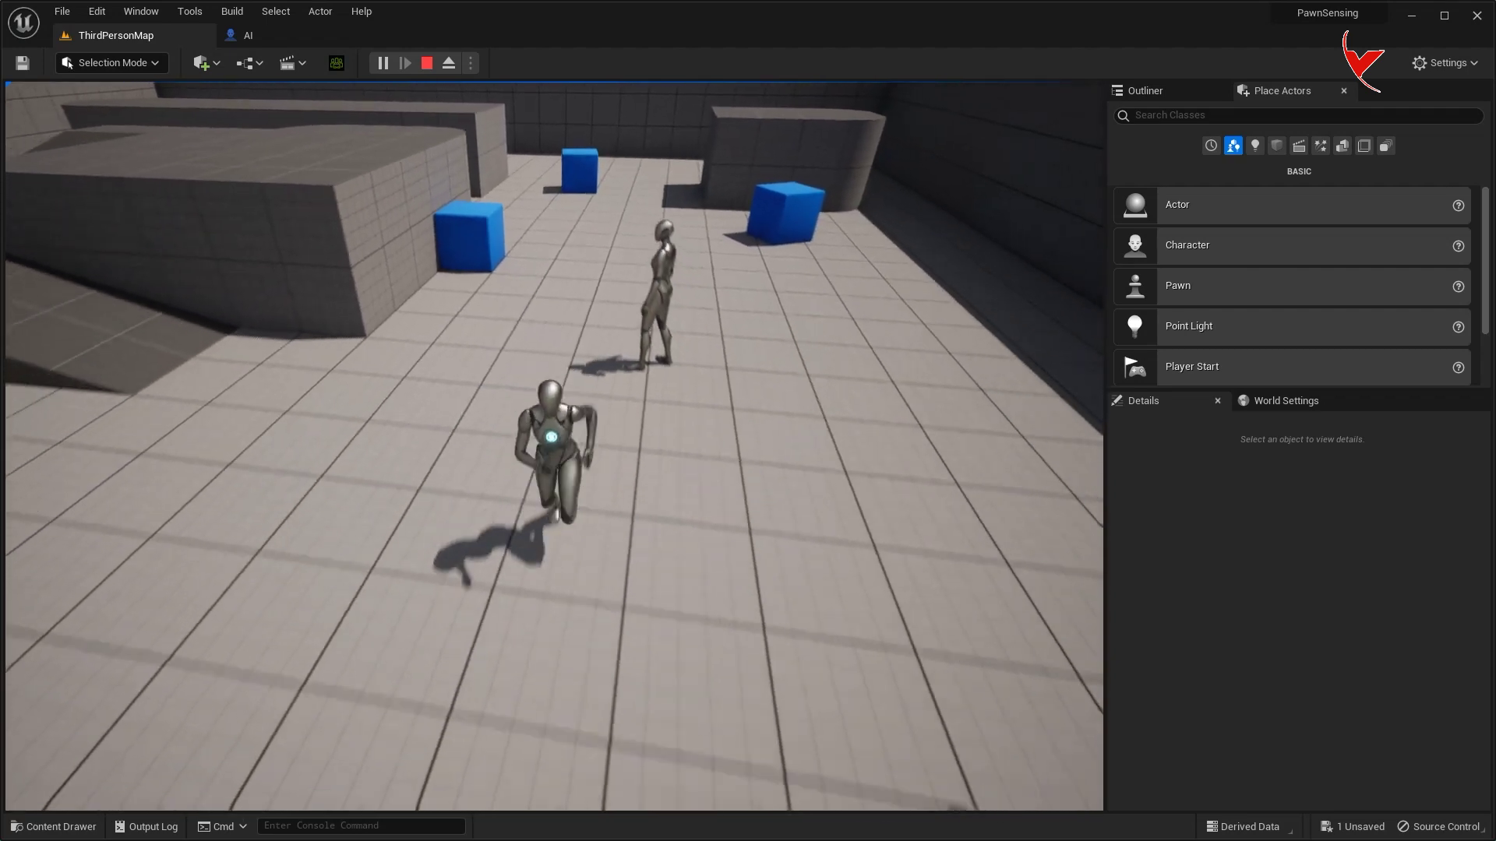
pyautogui.press('Escape')
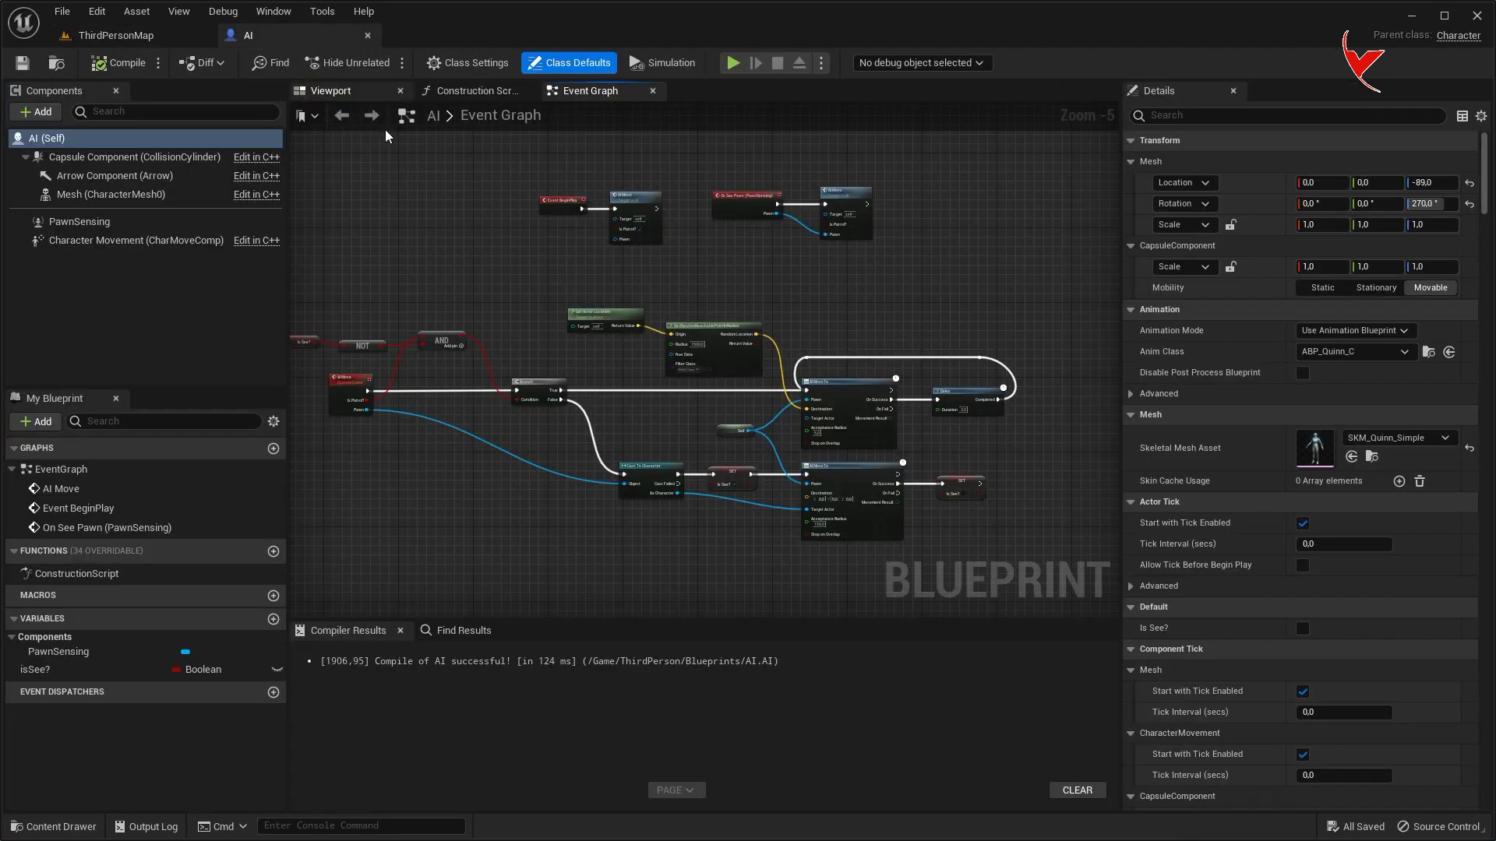
# - Set PawnSensing's Peripheral Vision Angle to 90 and recompile the AI Blueprint
pyautogui.click(330, 90)
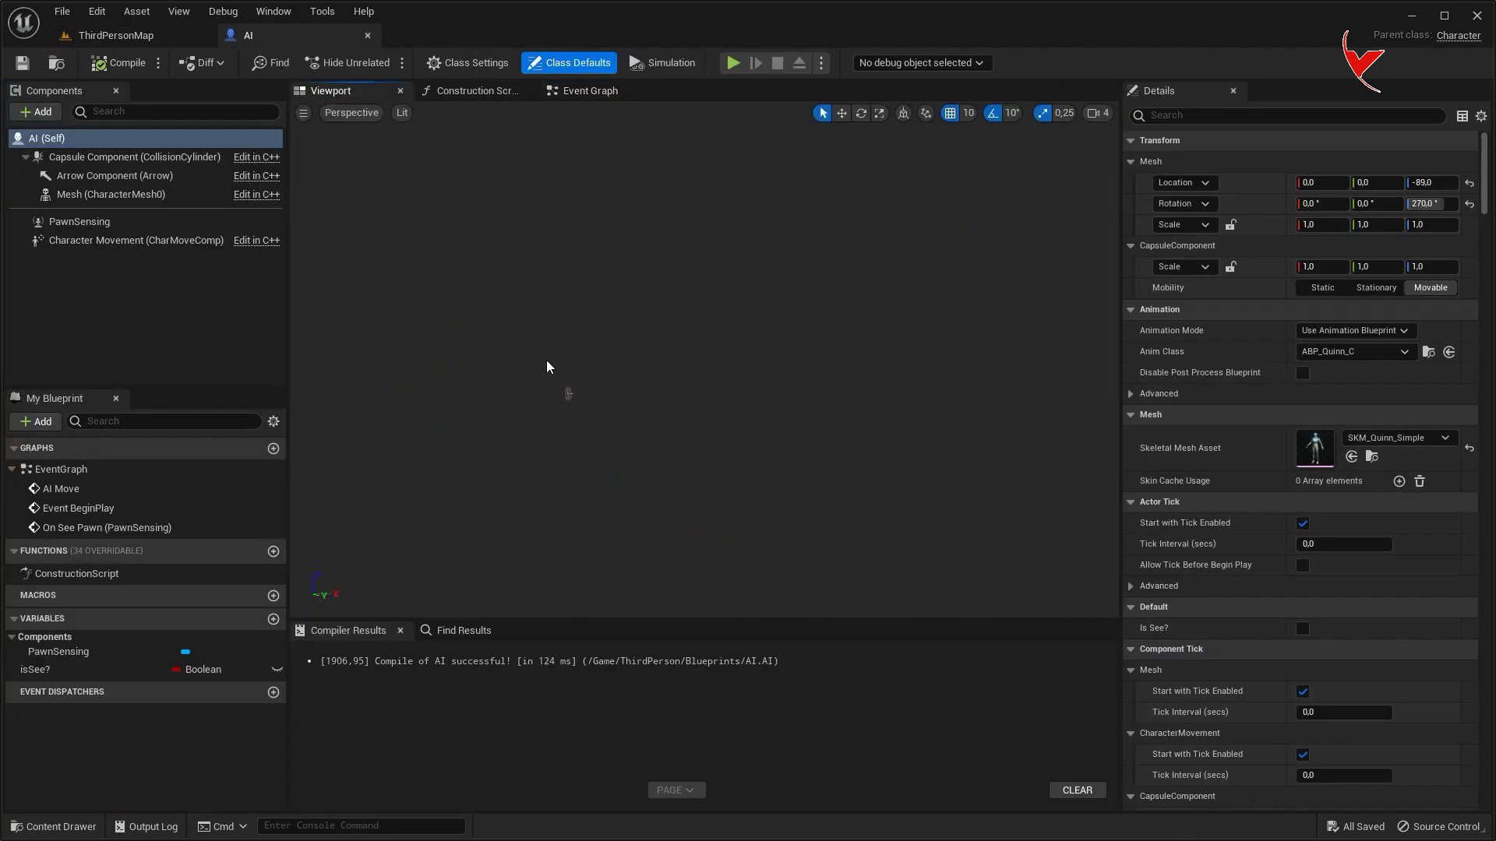
pyautogui.click(80, 221)
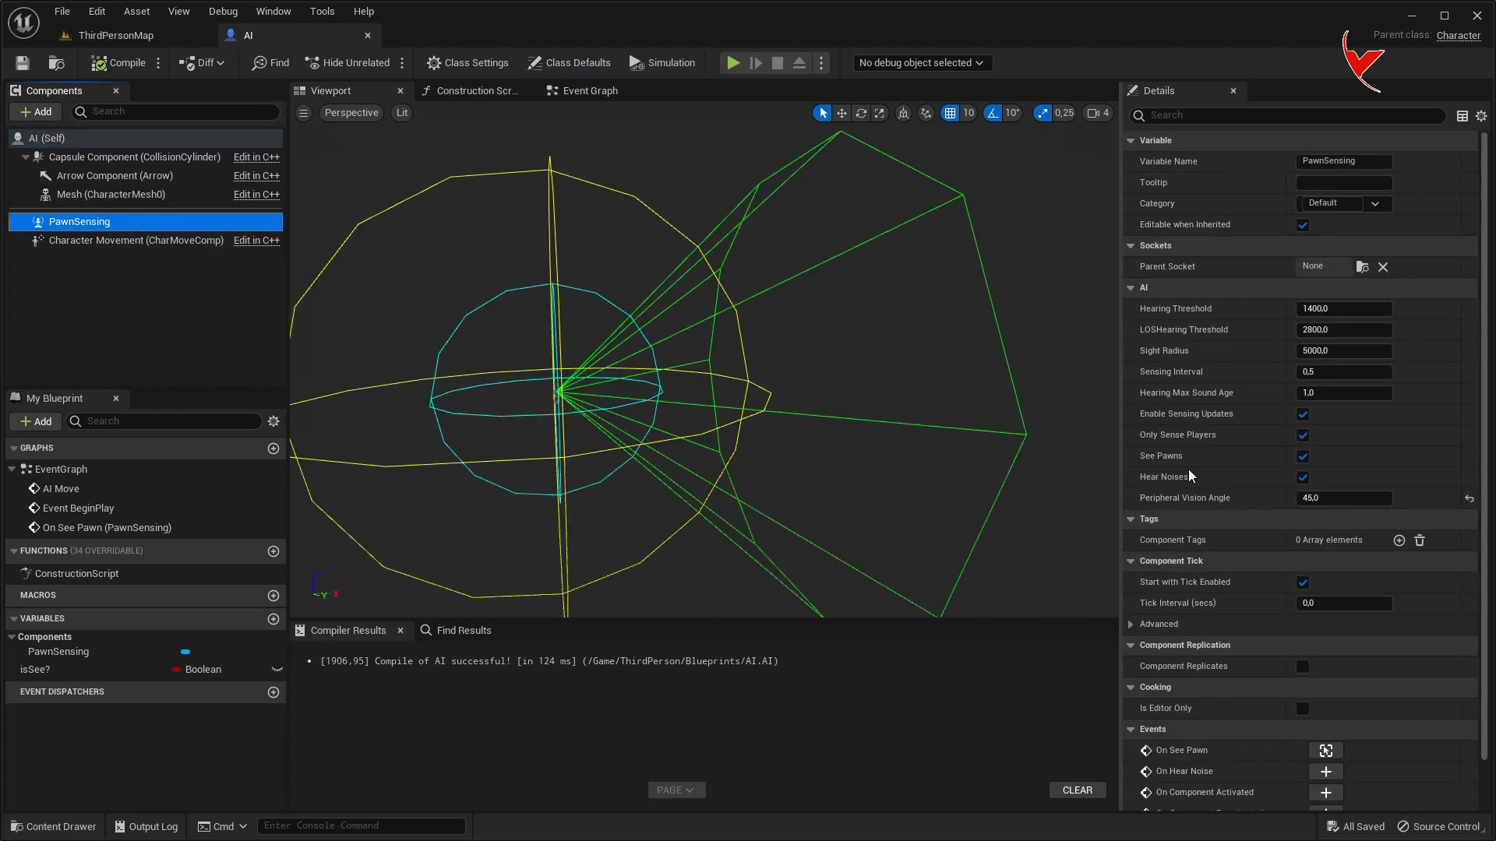
pyautogui.click(1470, 498)
pyautogui.click(115, 64)
pyautogui.click(600, 97)
pyautogui.scroll(3, 656, 194)
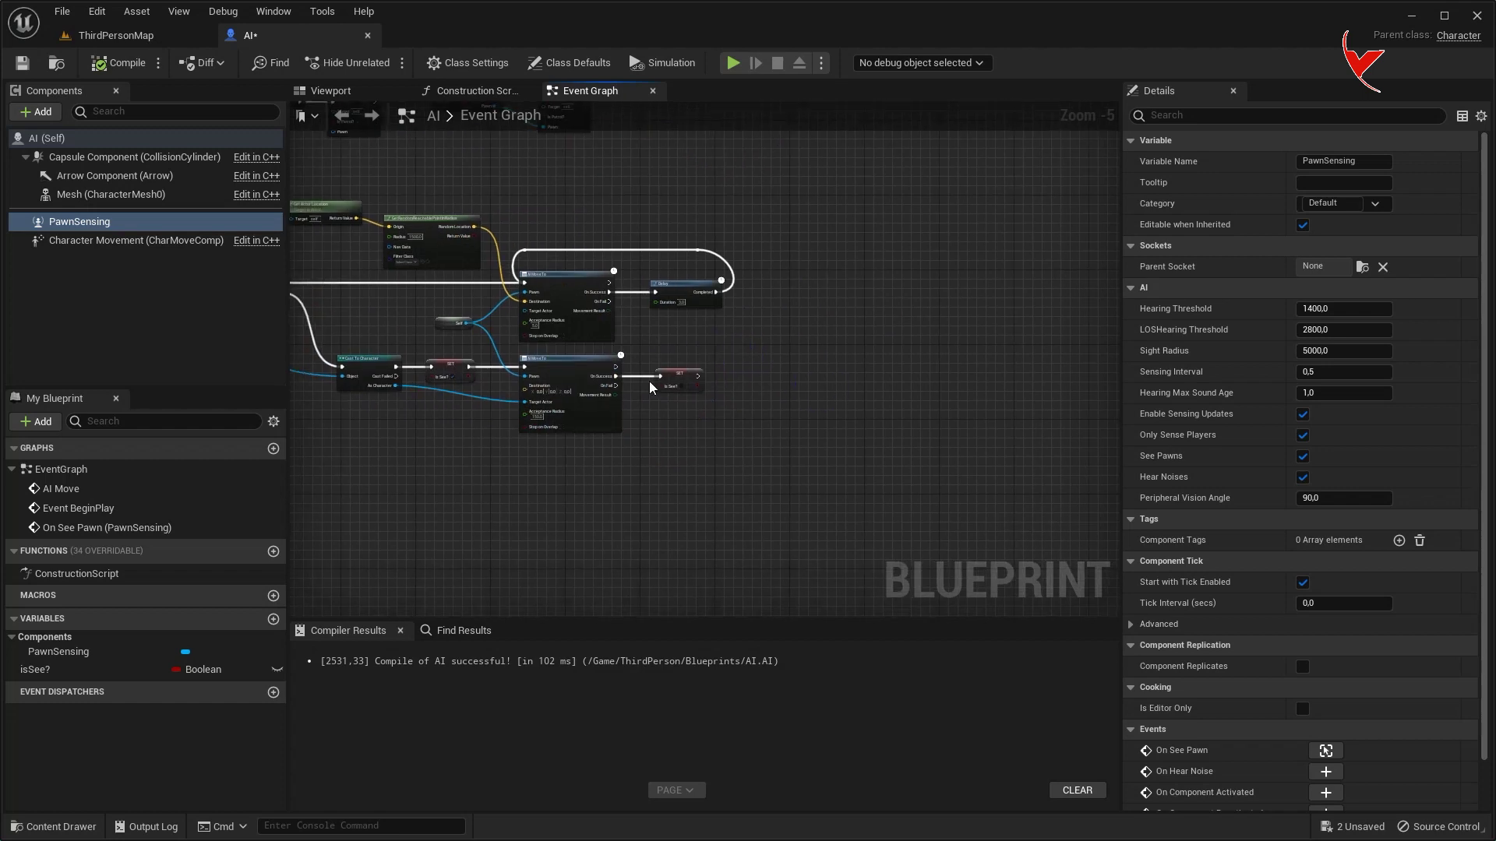
pyautogui.moveTo(634, 344); pyautogui.dragTo(888, 344)
# - Add a 2.0-second Retriggerable Delay off the chase move's On Success
pyautogui.scroll(2, 554, 355)
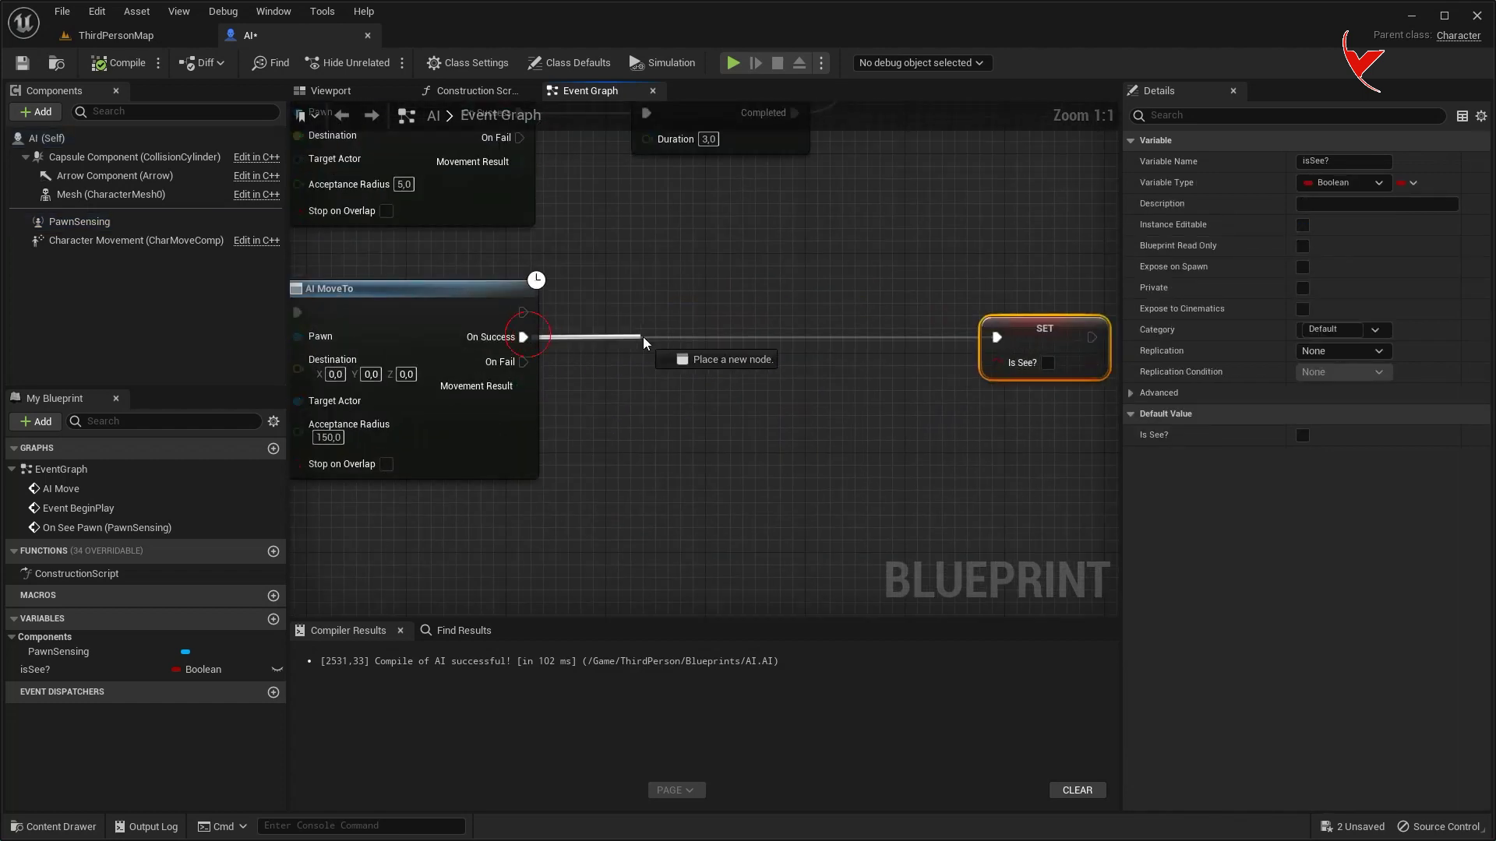
pyautogui.moveTo(644, 343); pyautogui.dragTo(645, 343)
pyautogui.write('retr')
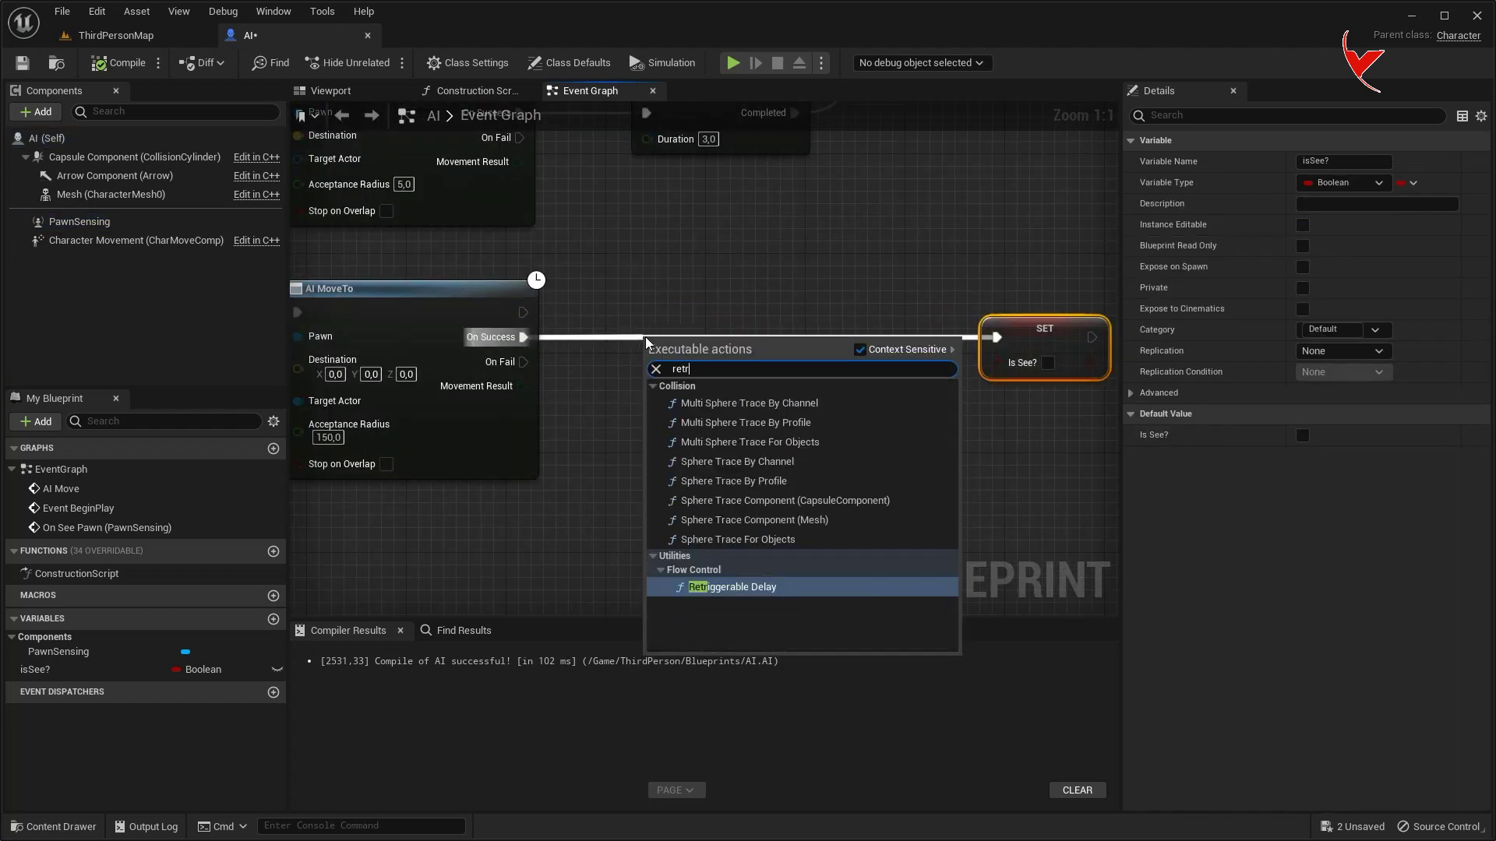
pyautogui.click(742, 587)
pyautogui.click(720, 363)
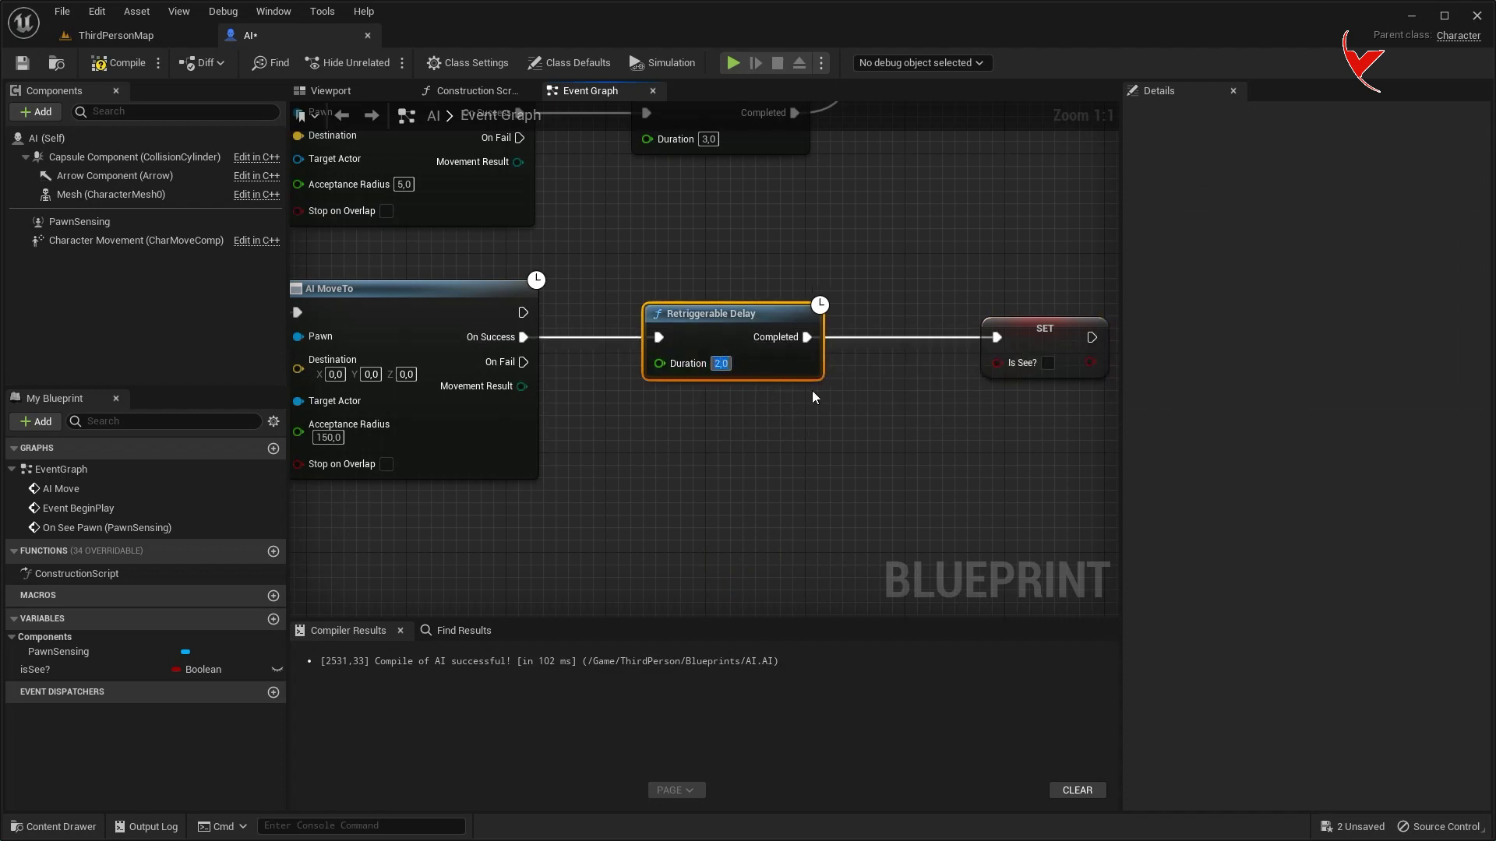
# - Paste an AI Move call after the isSee? reset and recompile
pyautogui.click(1013, 325)
pyautogui.scroll(-1, 779, 374)
pyautogui.scroll(-2, 572, 421)
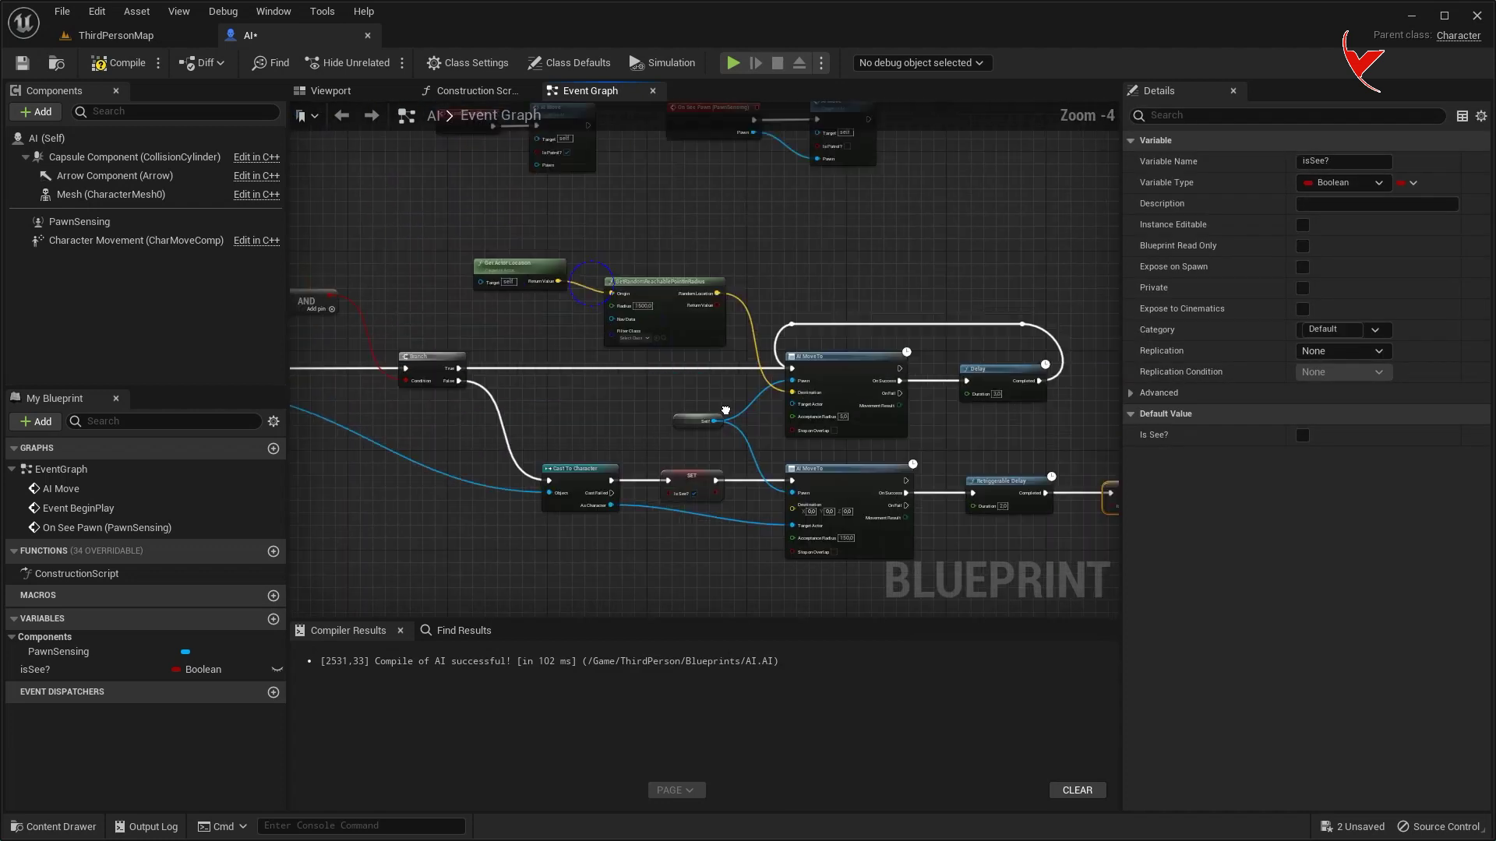
pyautogui.scroll(-2, 571, 421)
pyautogui.scroll(4, 615, 308)
pyautogui.click(623, 257)
pyautogui.moveTo(896, 545); pyautogui.dragTo(644, 398, button='right')
pyautogui.scroll(-5, 643, 399)
pyautogui.scroll(5, 643, 398)
pyautogui.hotkey('ctrl', 'v')
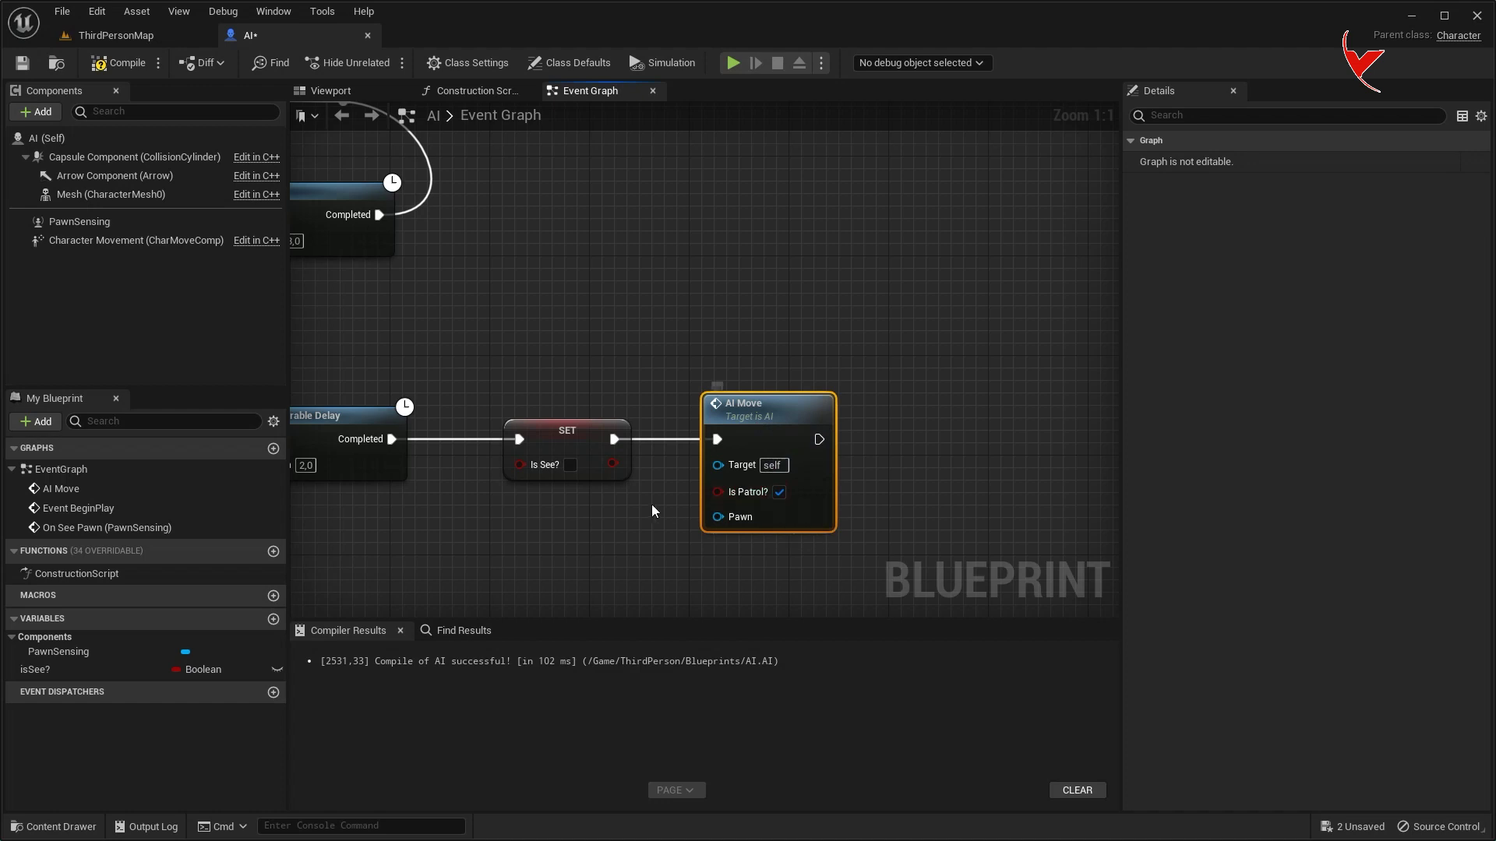
pyautogui.scroll(-3, 674, 512)
pyautogui.moveTo(818, 475); pyautogui.dragTo(931, 340, button='right')
pyautogui.click(136, 11)
pyautogui.click(117, 35)
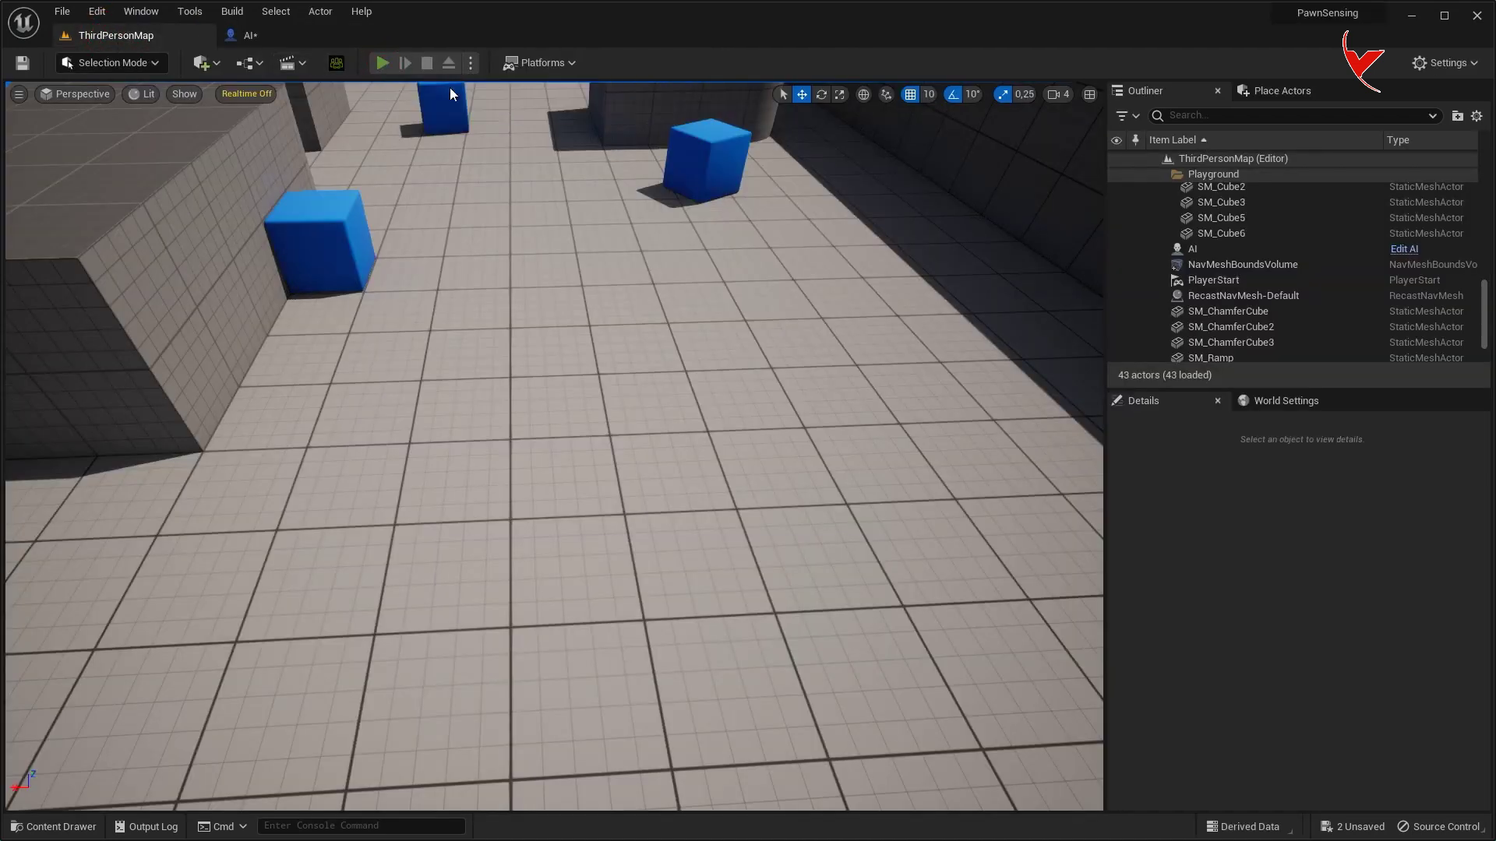
# - Play the level, run the player around while the AI follows, then go back to the AI blueprint
pyautogui.hotkey('alt', 'p')
pyautogui.press('w')
pyautogui.press('w')
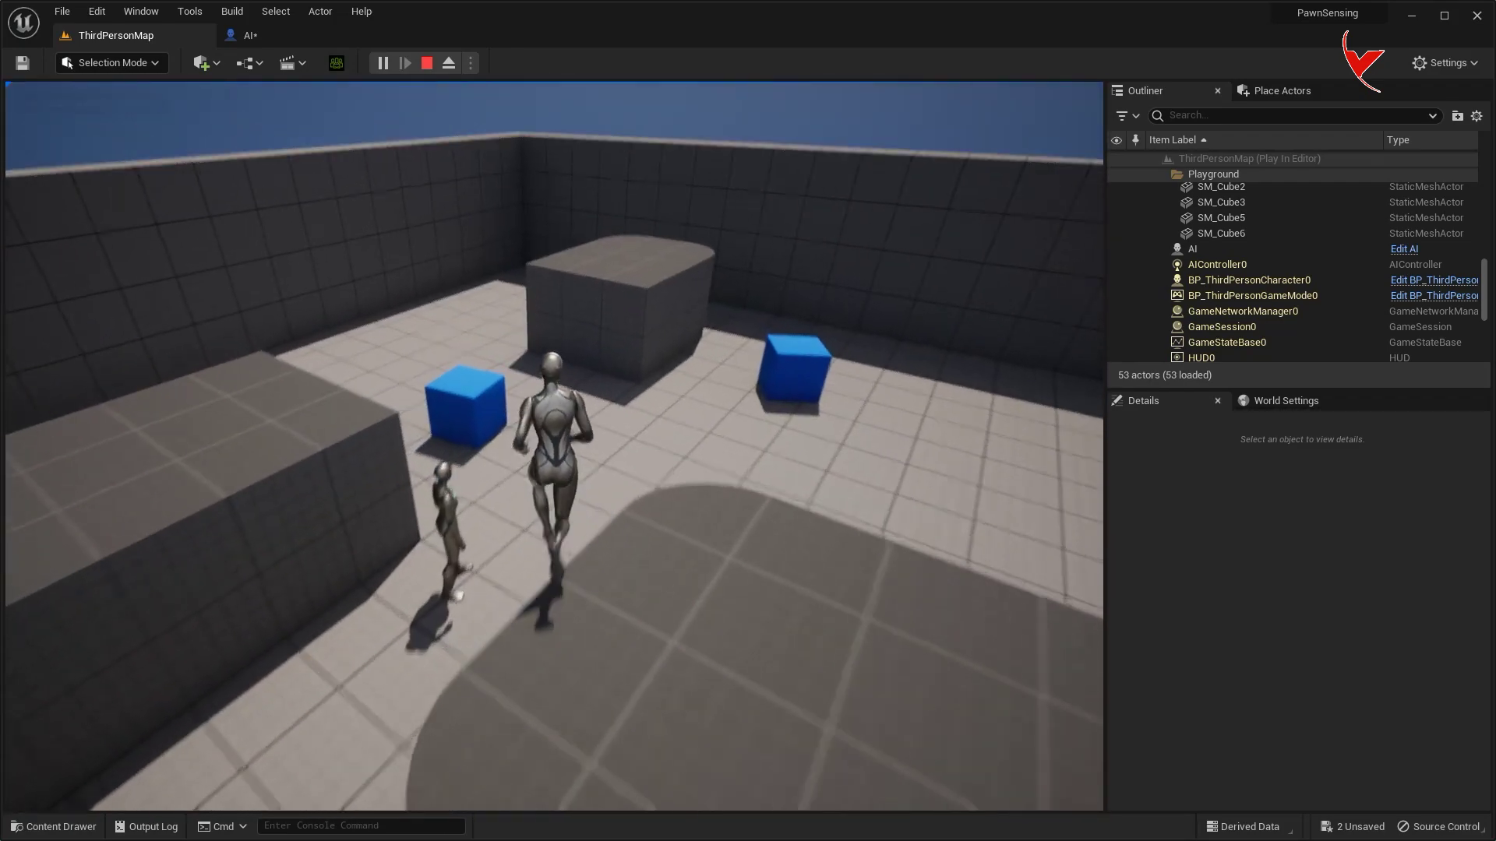
pyautogui.press('w')
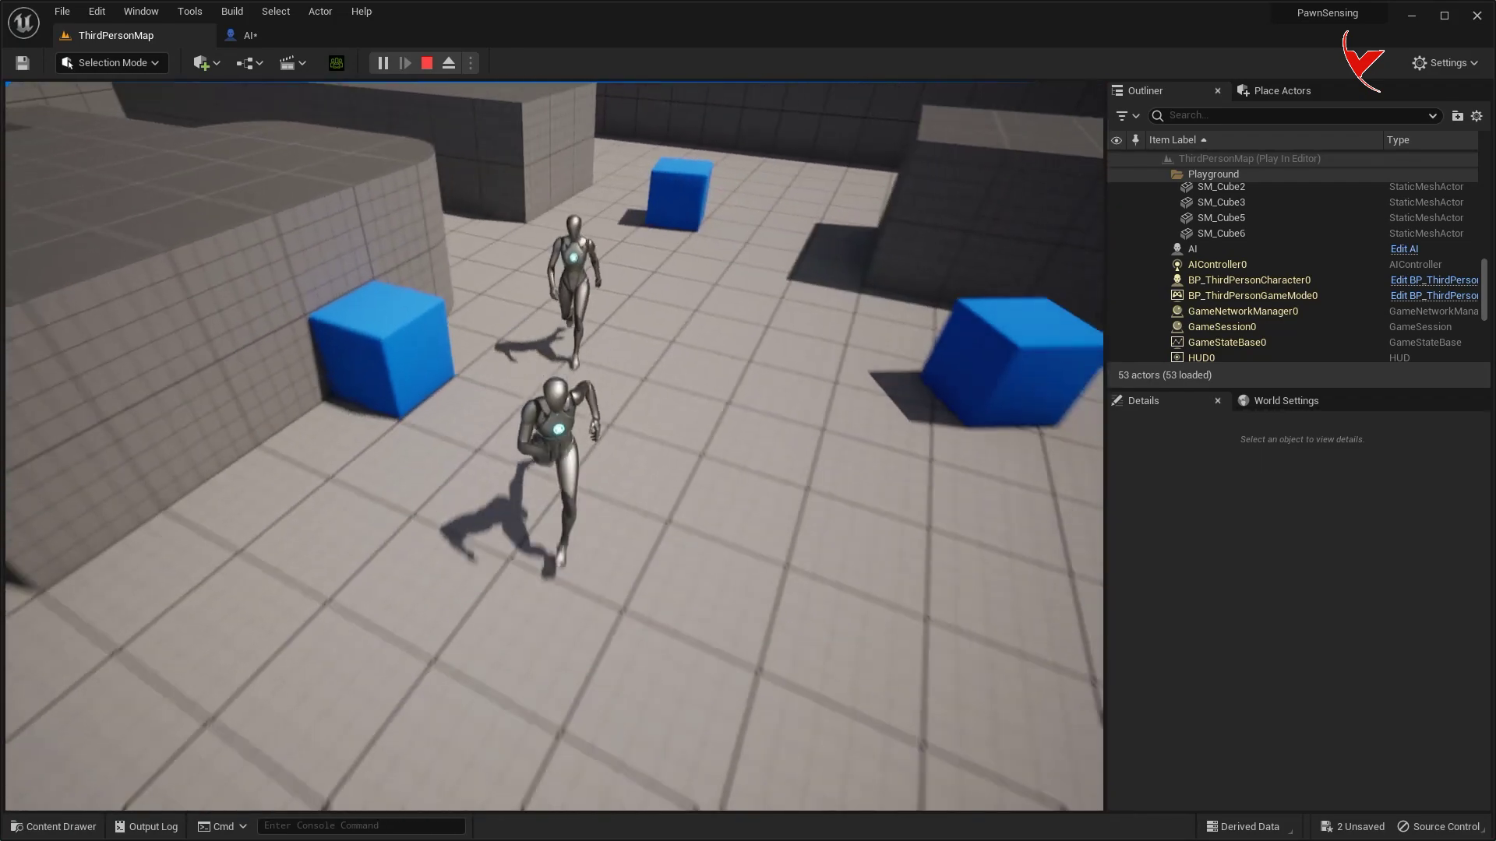
pyautogui.press('Escape')
pyautogui.click(279, 39)
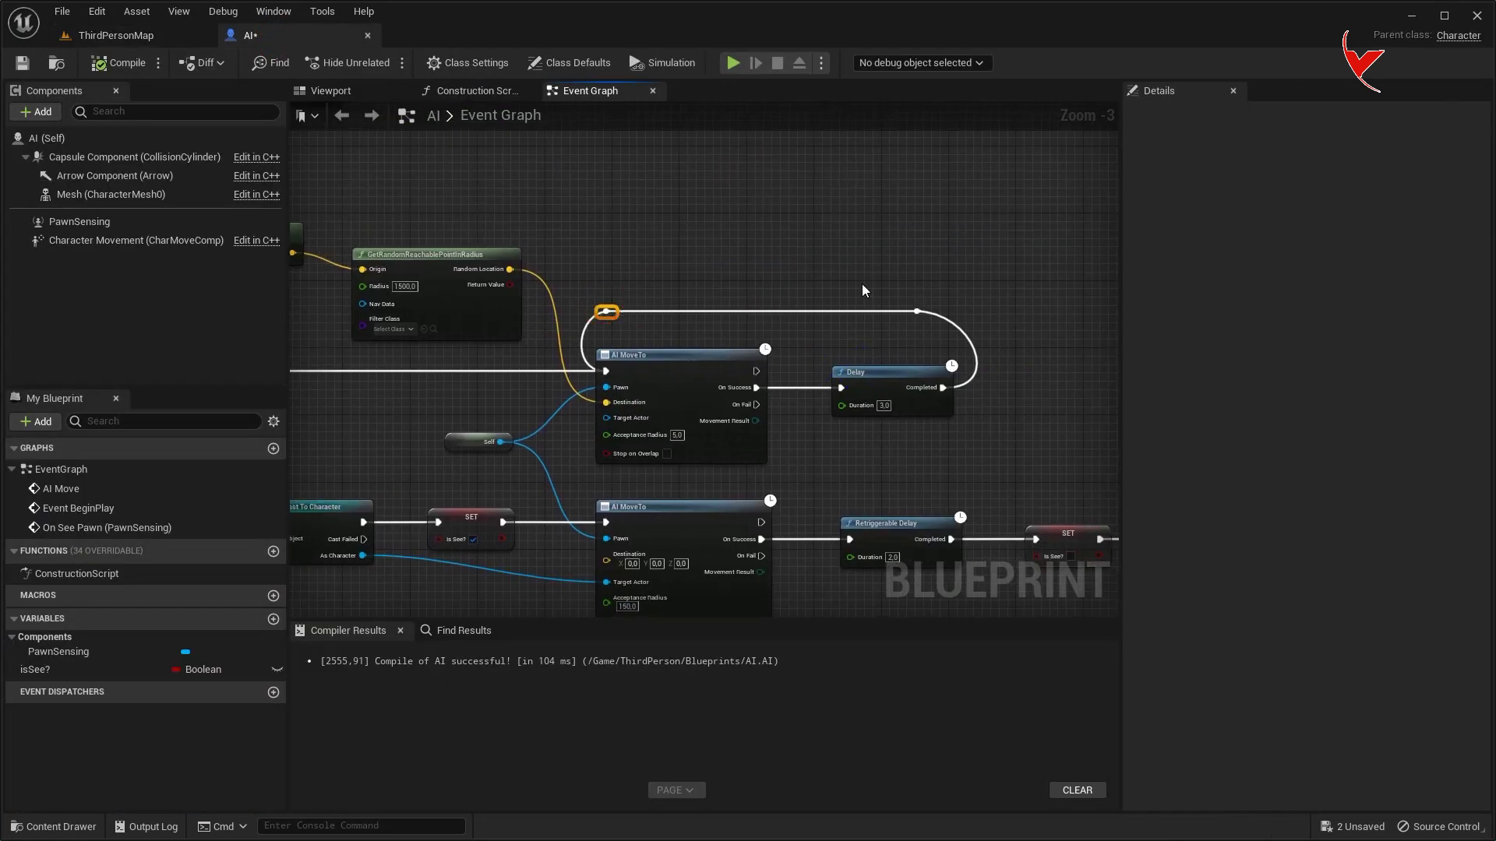
# - Route the patrol loop wire back toward the AI Move logic
pyautogui.scroll(-2, 862, 291)
pyautogui.moveTo(965, 285); pyautogui.dragTo(483, 298)
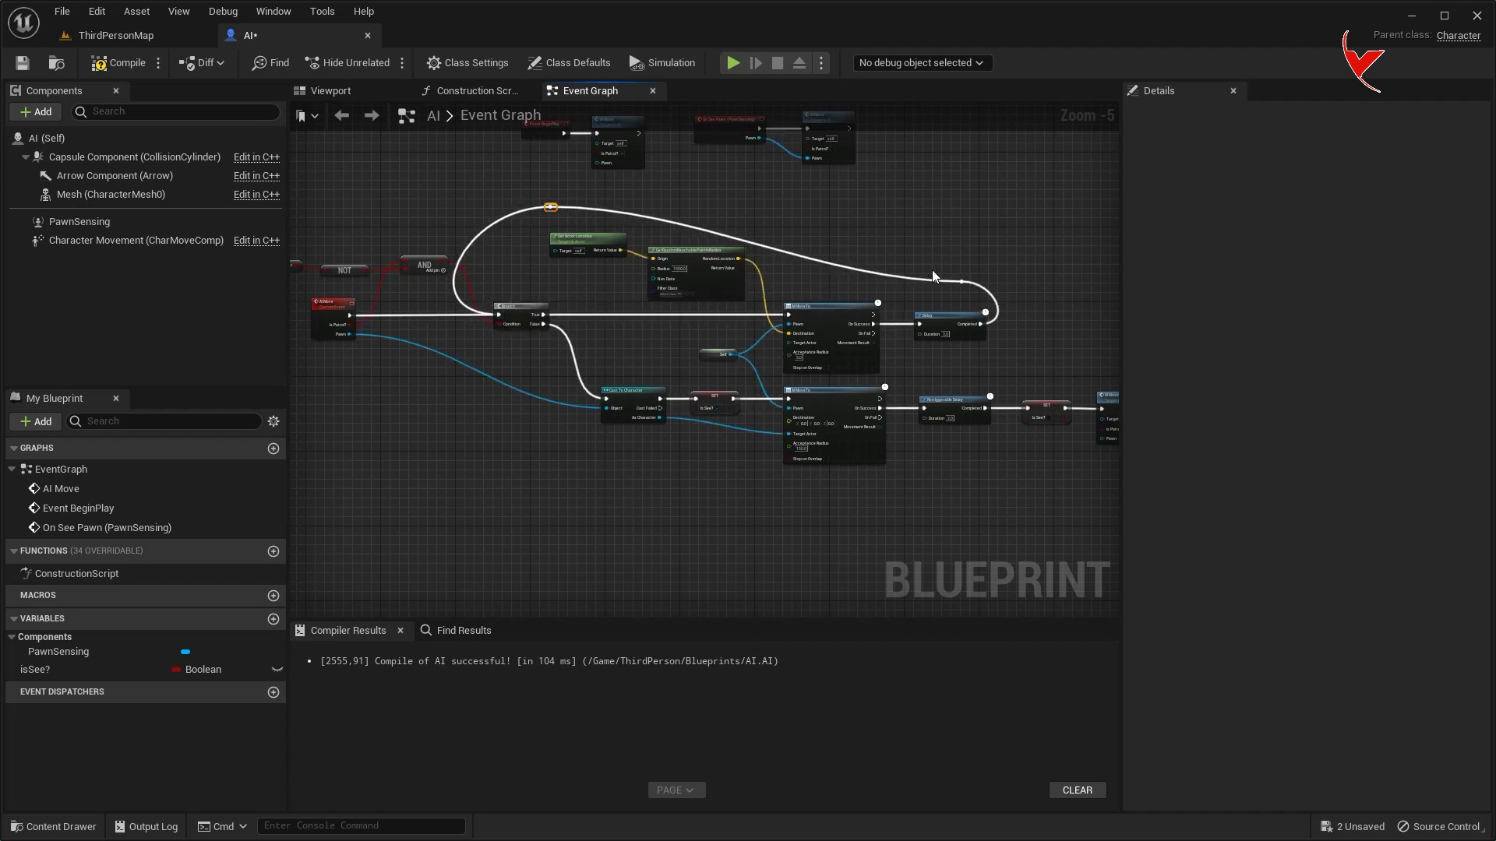
pyautogui.scroll(-2, 868, 269)
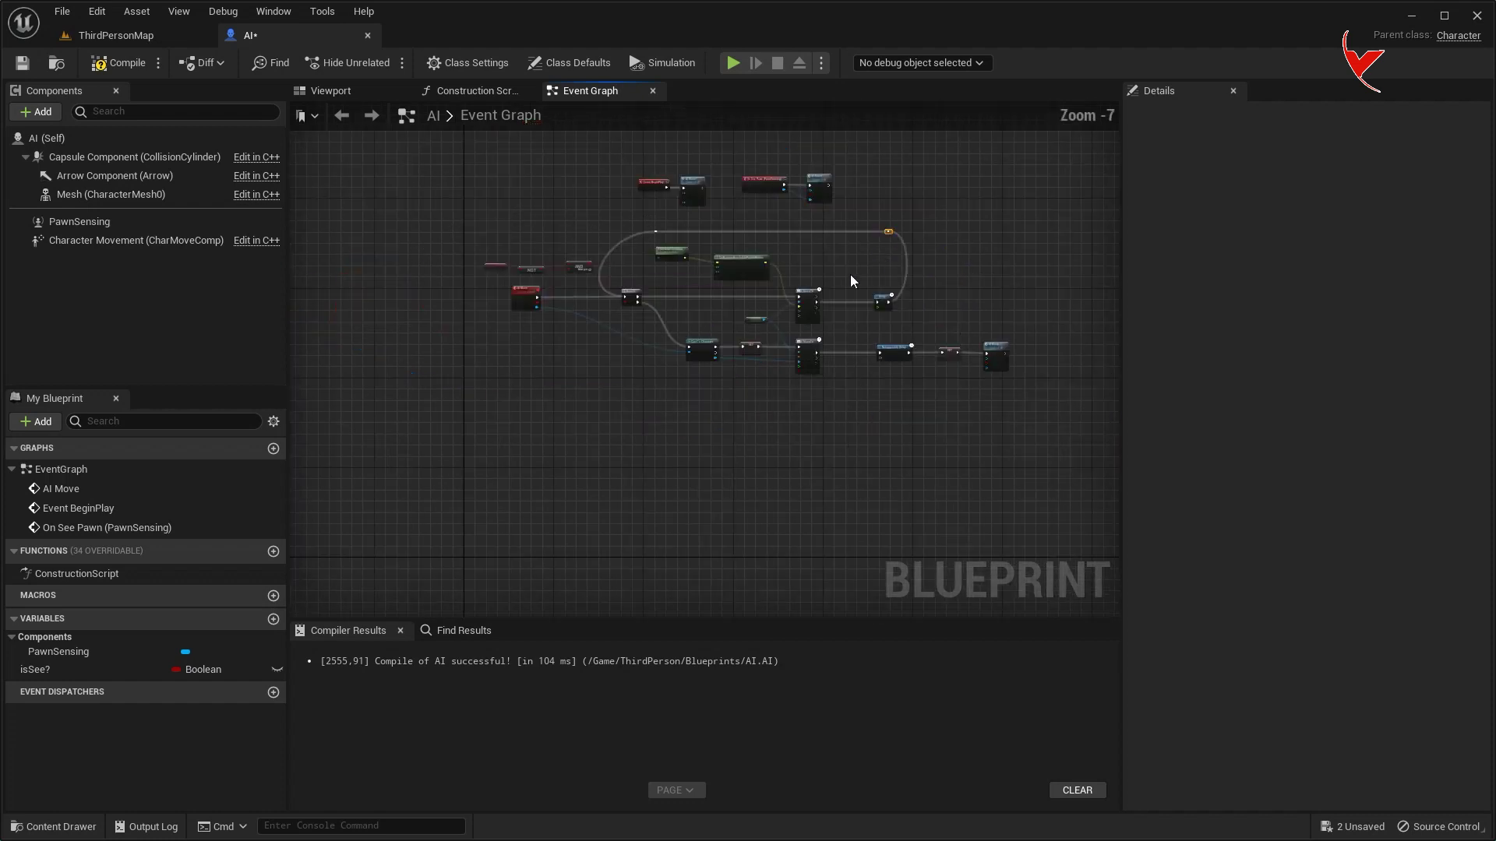
# - Wrap the AI movement nodes in a comment box titled AI Move
pyautogui.moveTo(1079, 390); pyautogui.dragTo(1080, 389)
pyautogui.press('c')
pyautogui.scroll(3, 626, 220)
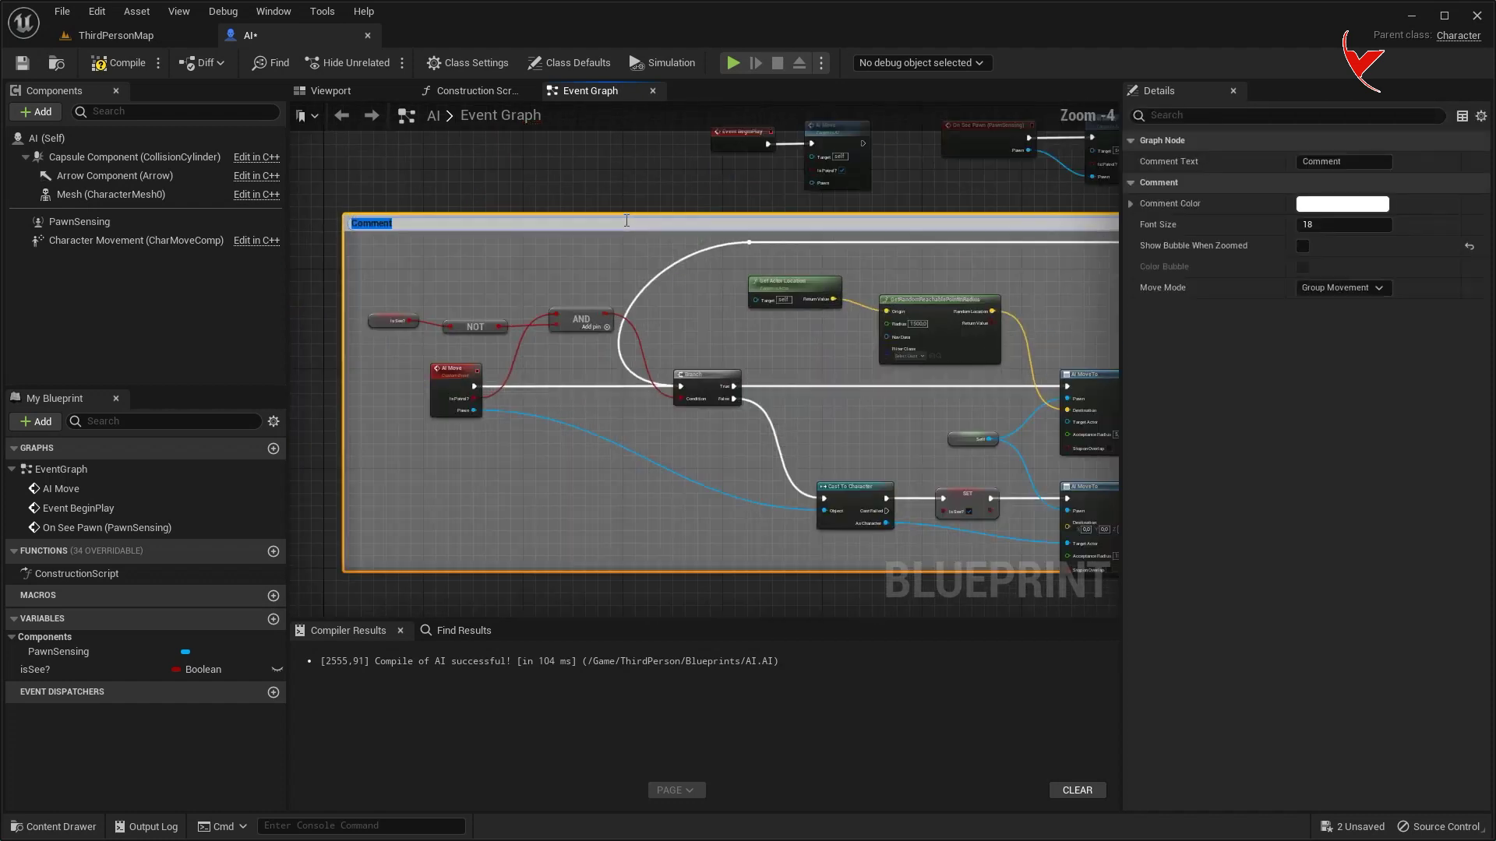
pyautogui.moveTo(623, 215); pyautogui.dragTo(620, 191)
pyautogui.doubleClick(610, 209)
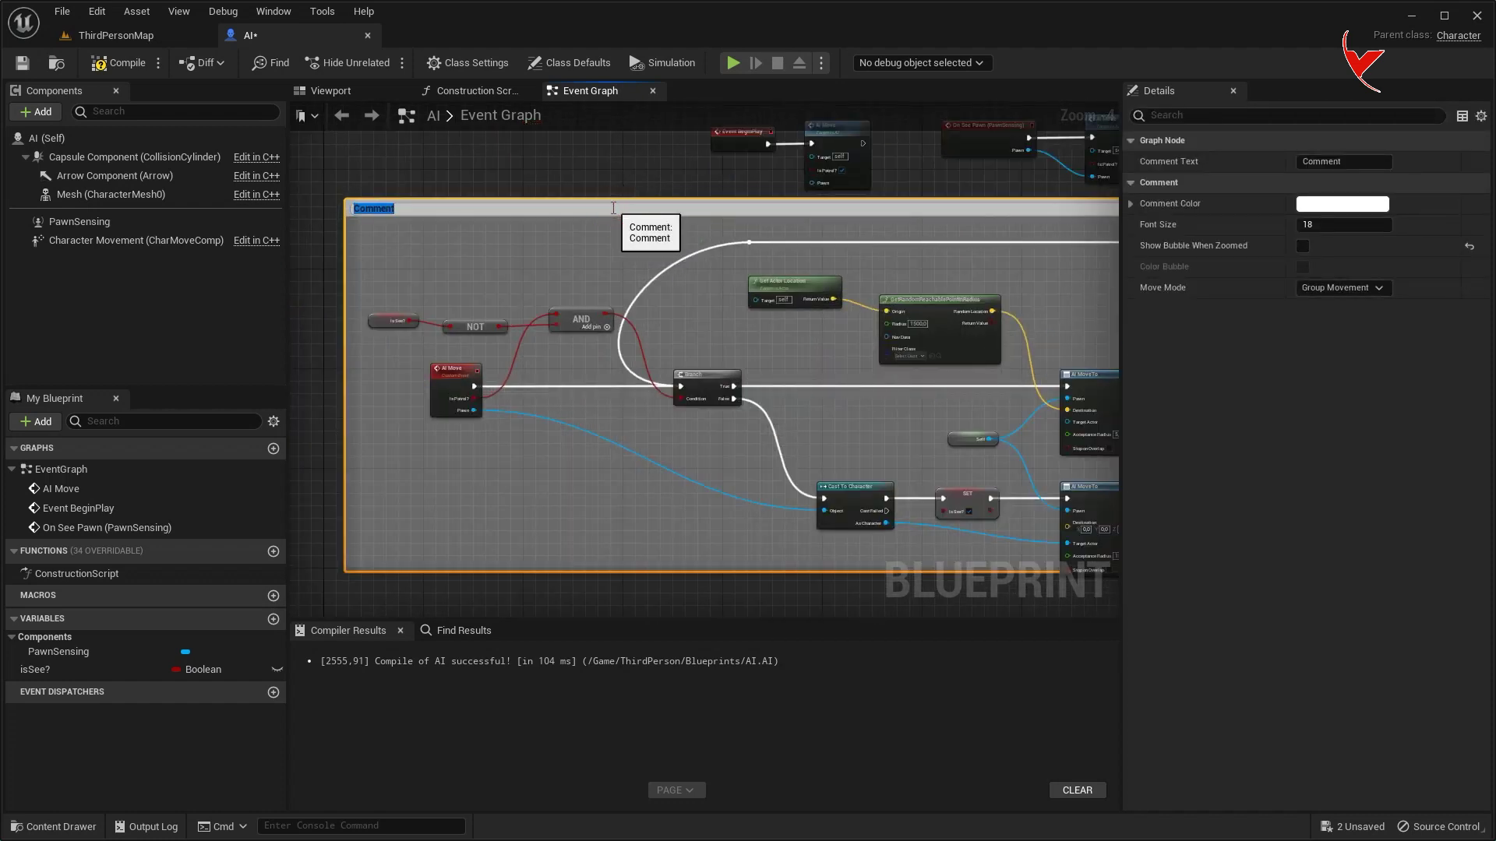
pyautogui.write('AI Move')
pyautogui.press('Return')
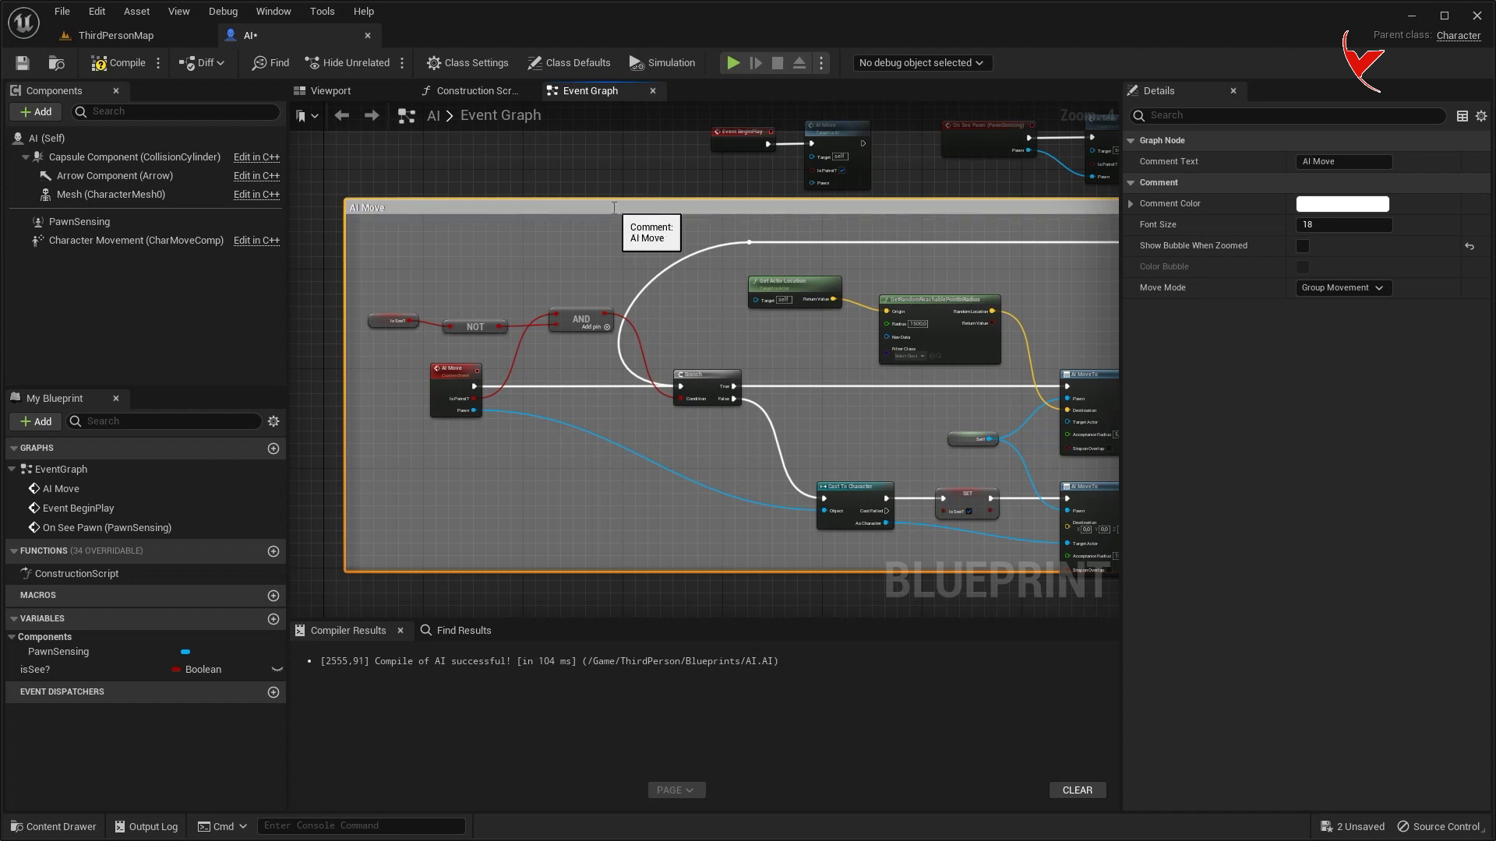
pyautogui.scroll(-3, 808, 304)
# - Select the AI Move comment, widen the graph panel, and return to ThirdPersonMap
pyautogui.click(805, 304)
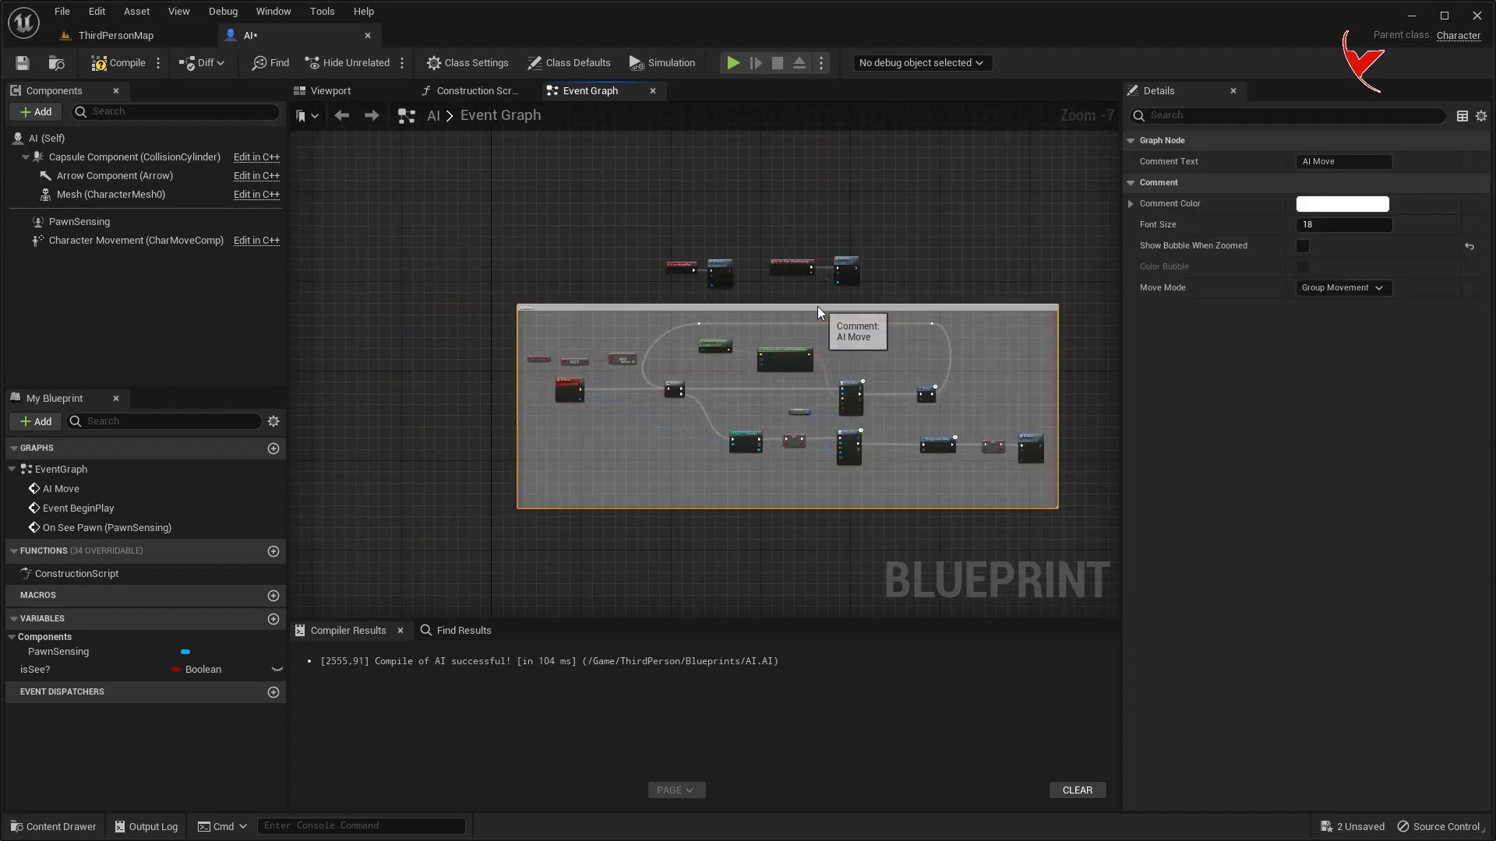
pyautogui.scroll(2, 818, 317)
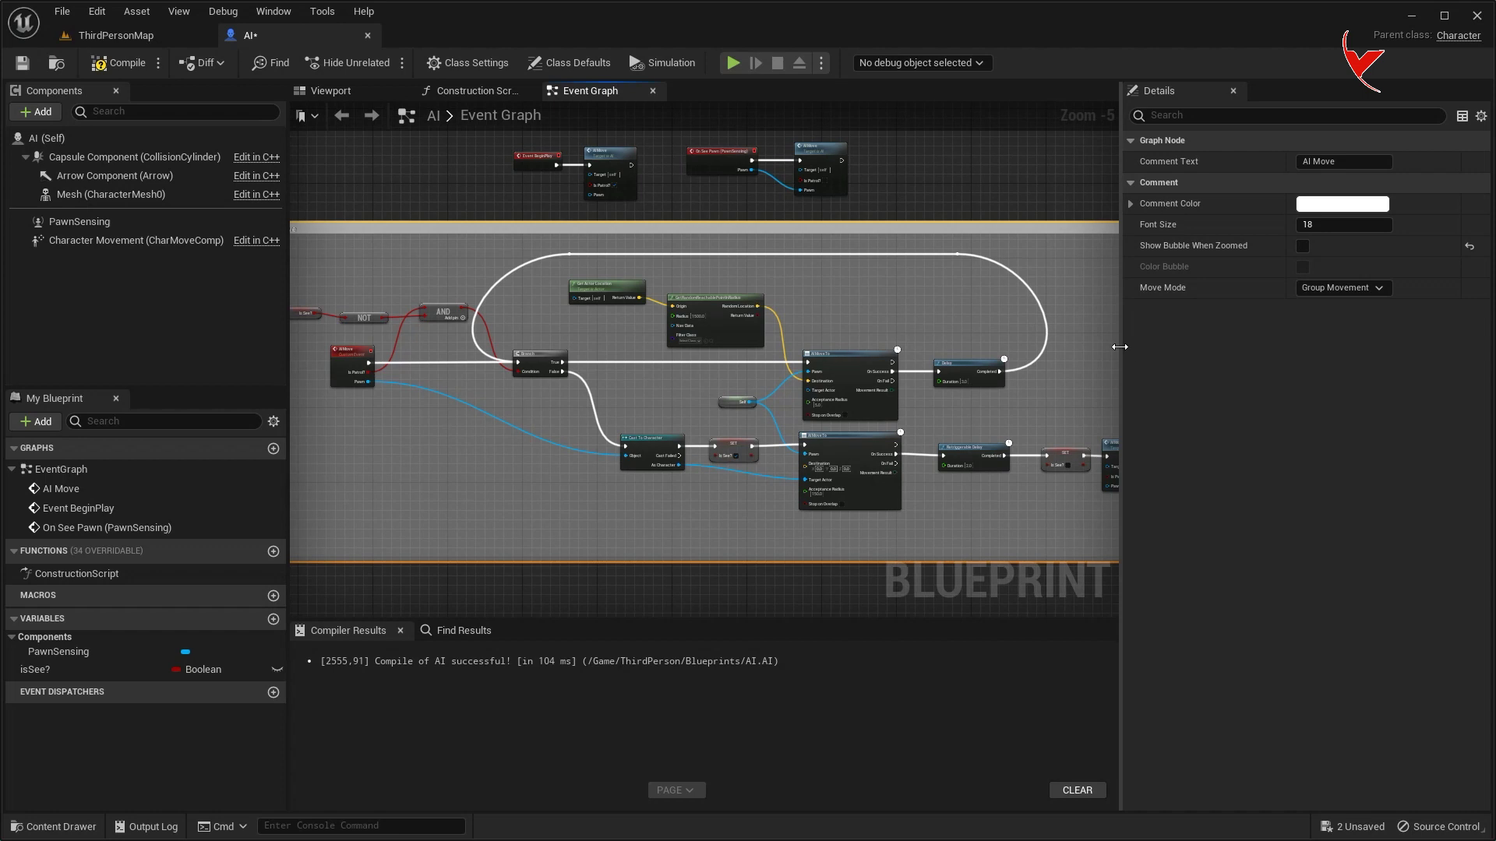
pyautogui.moveTo(1120, 347); pyautogui.dragTo(1285, 346)
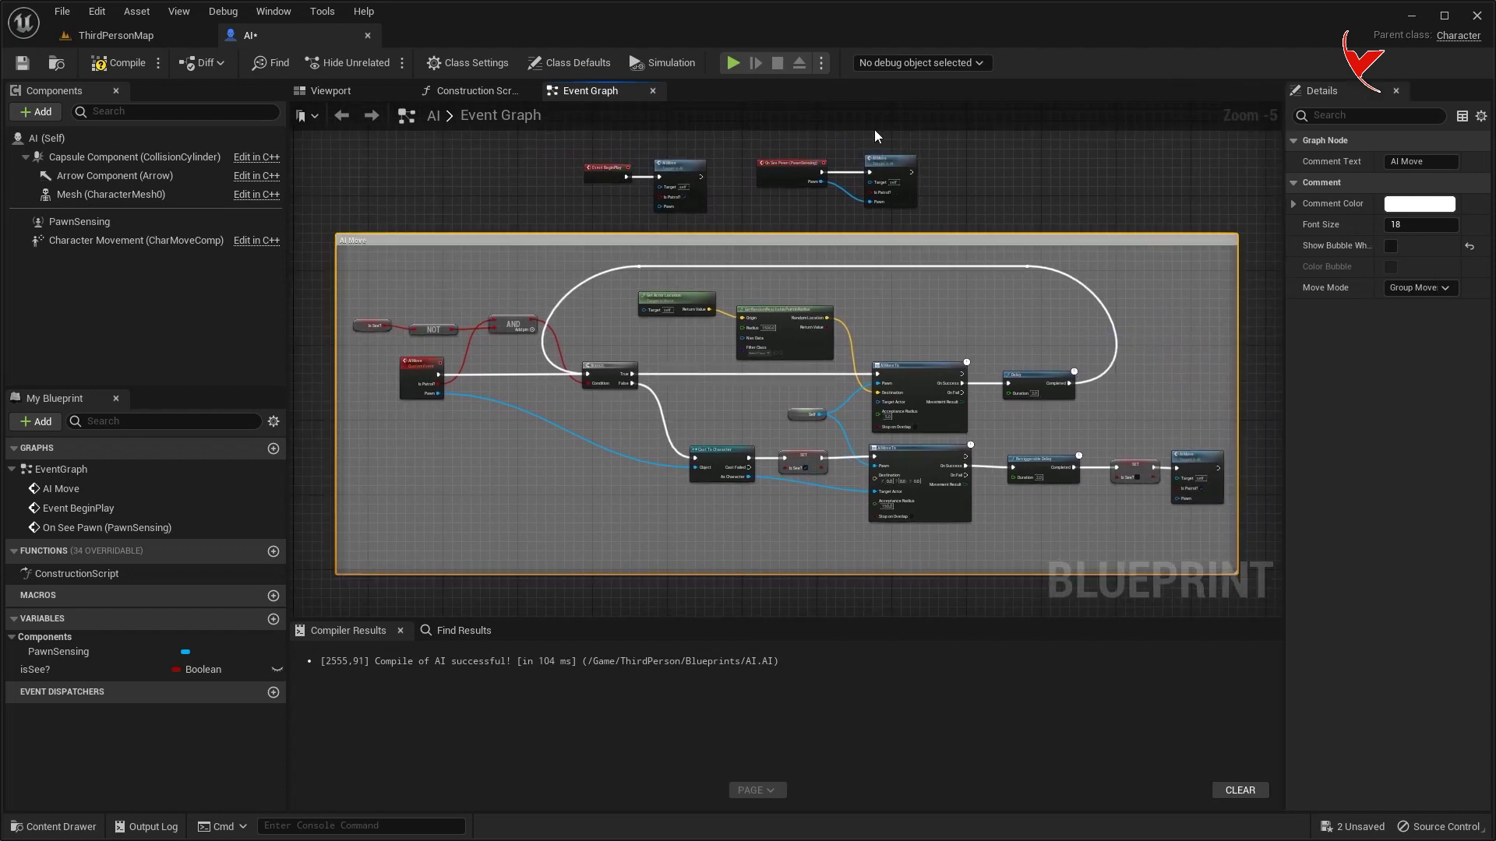
pyautogui.click(176, 37)
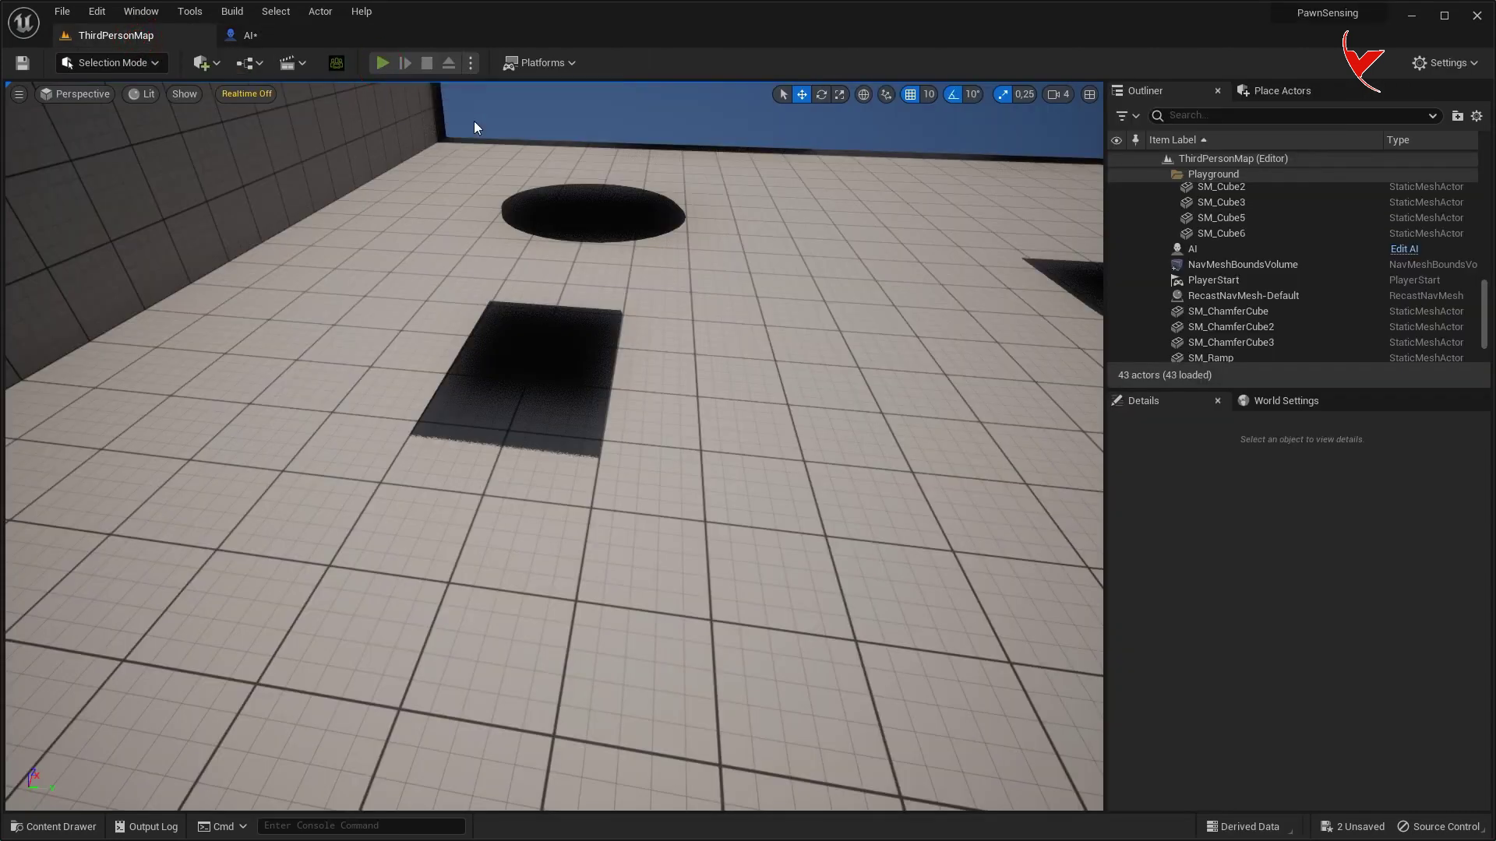
pyautogui.click(382, 63)
pyautogui.press('w')
pyautogui.press('w')
pyautogui.press('w')
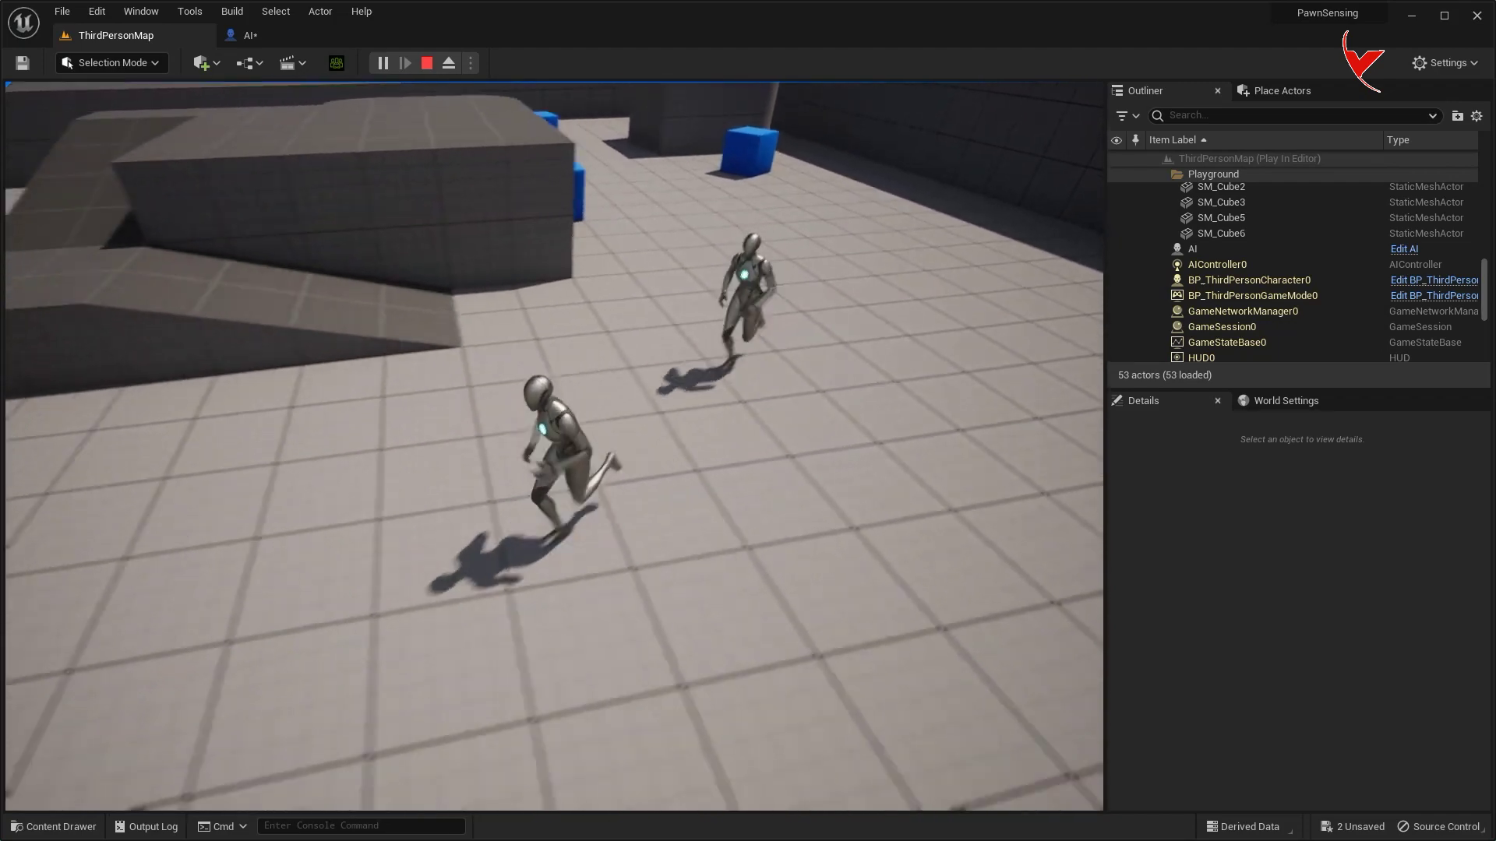
pyautogui.press('w')
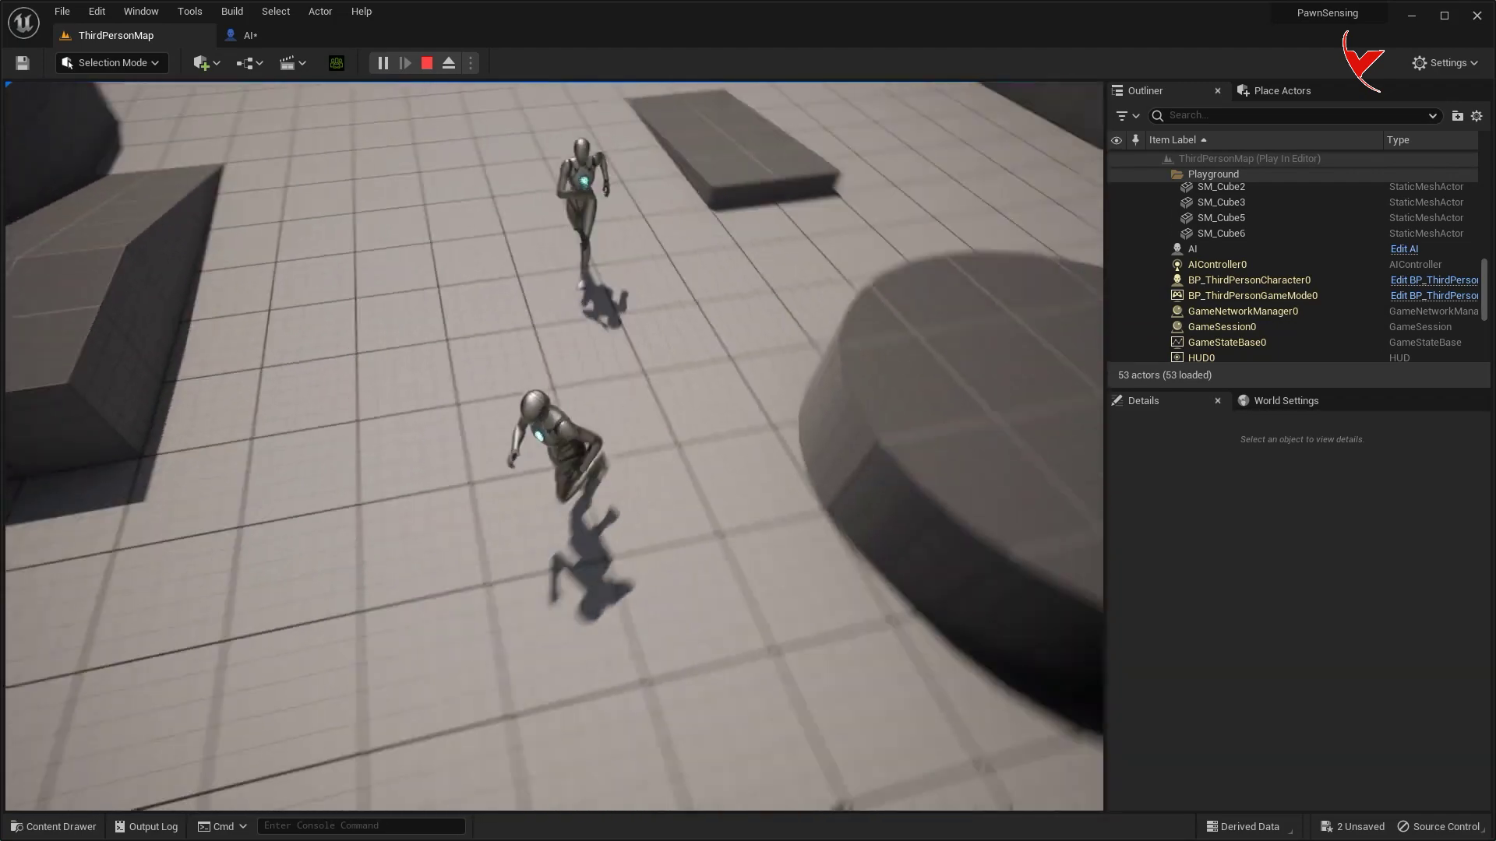
pyautogui.press('w')
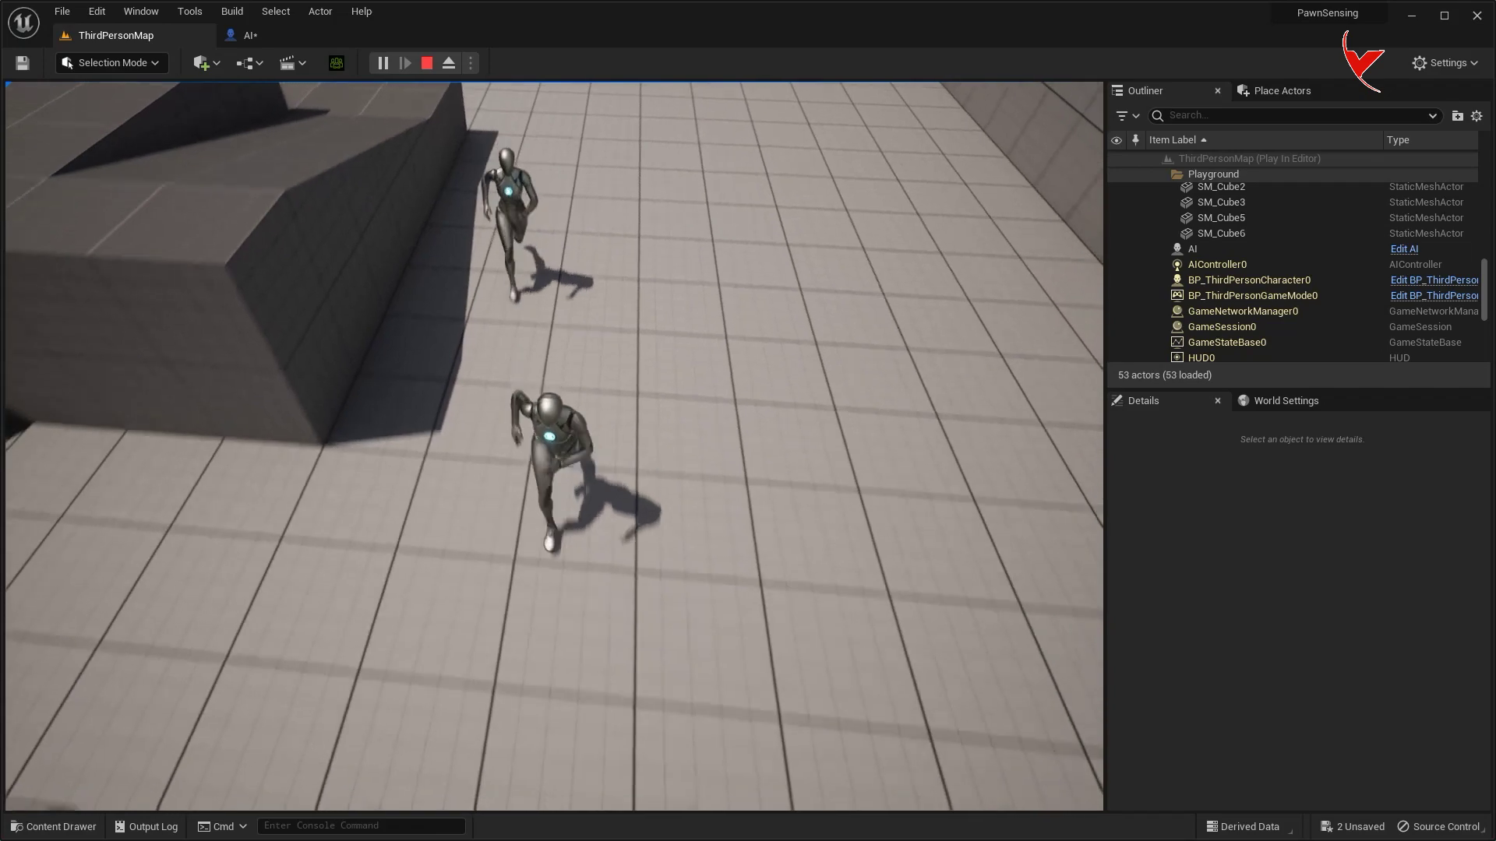
pyautogui.press('w')
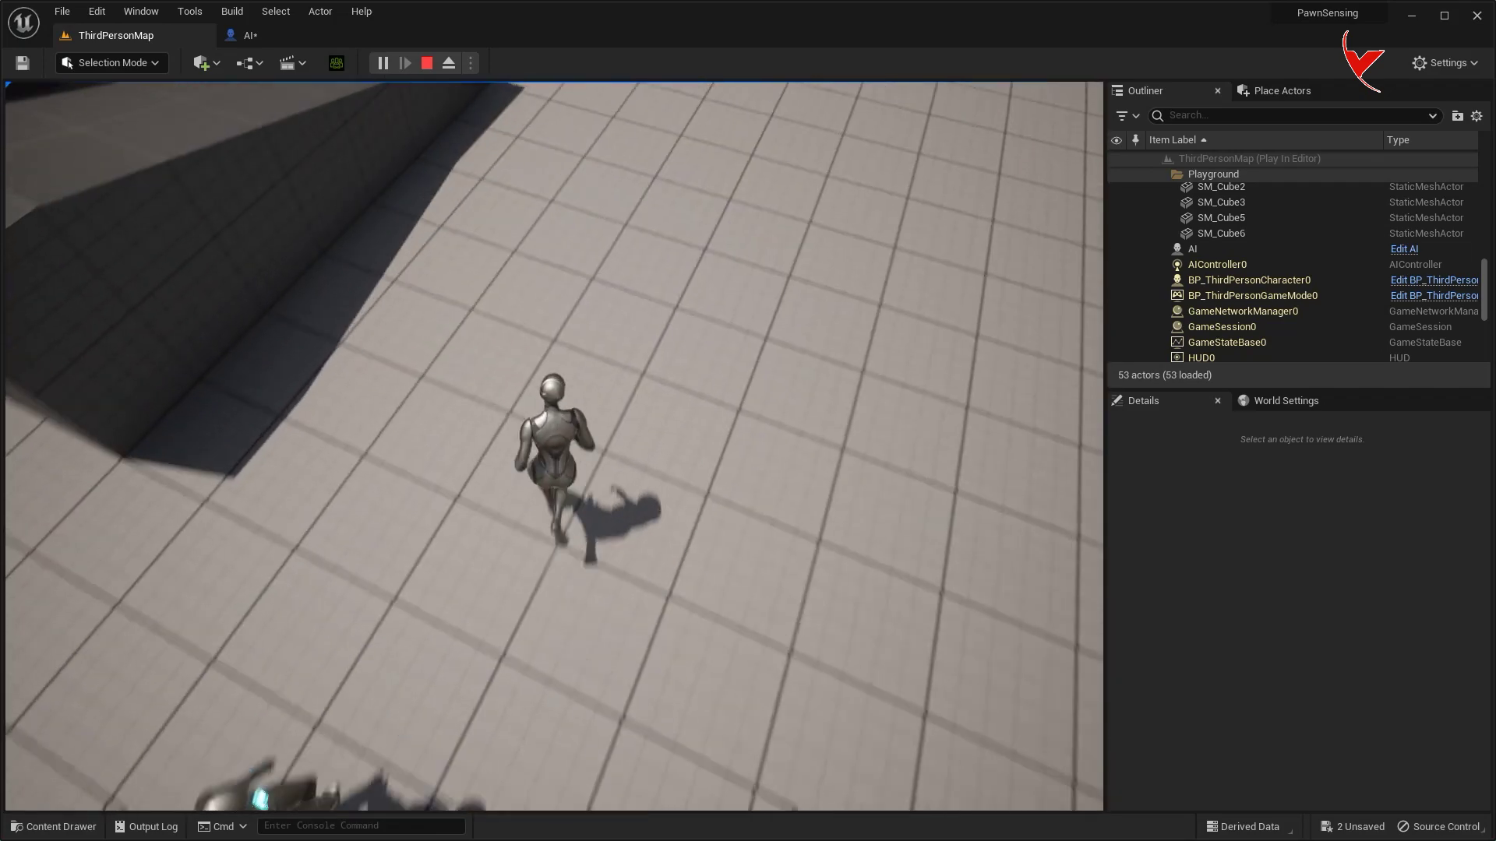
pyautogui.press('w')
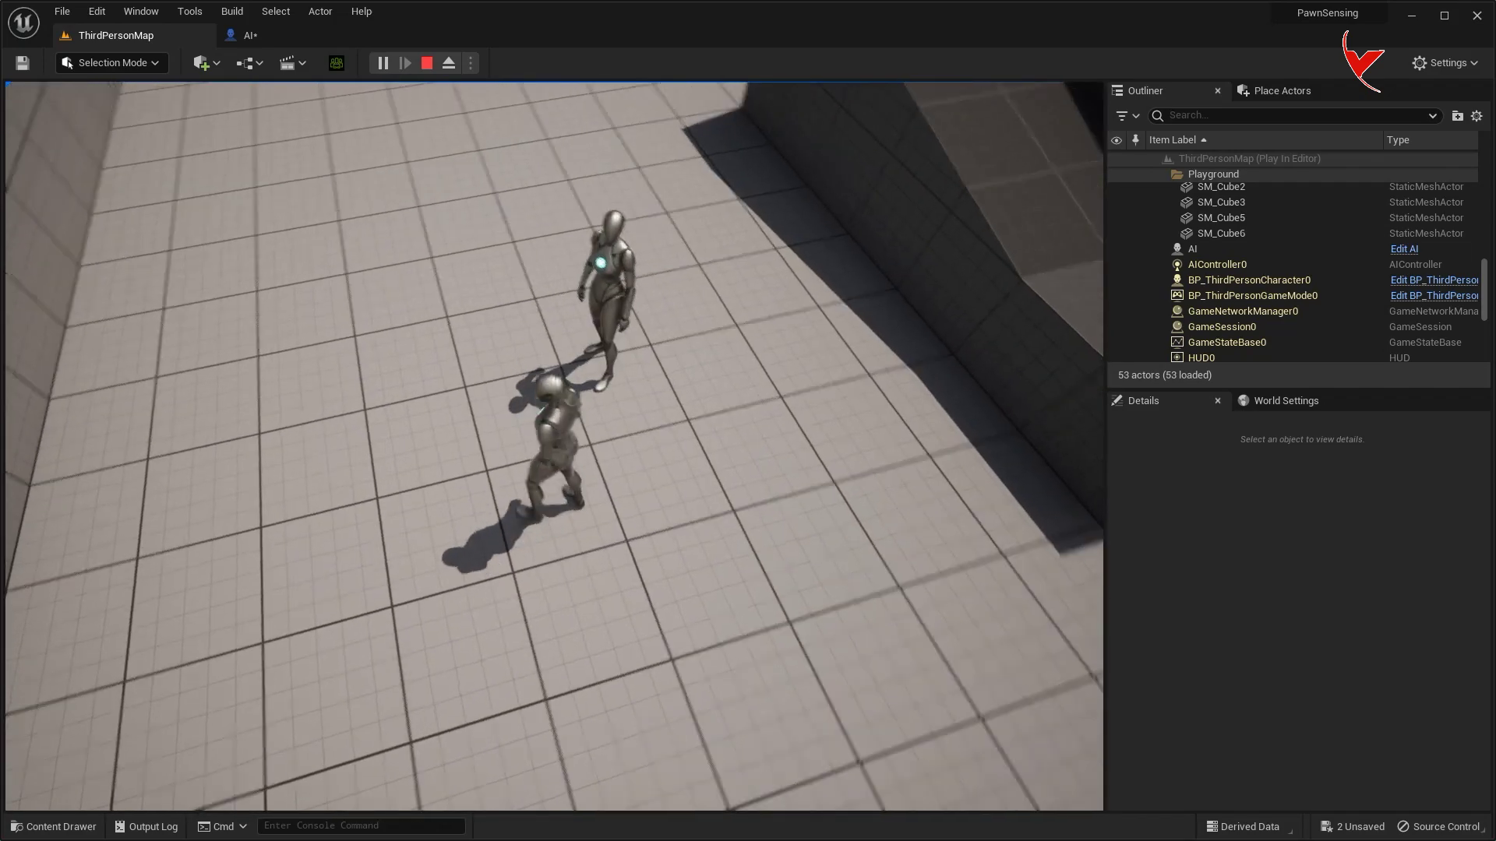
pyautogui.press('w')
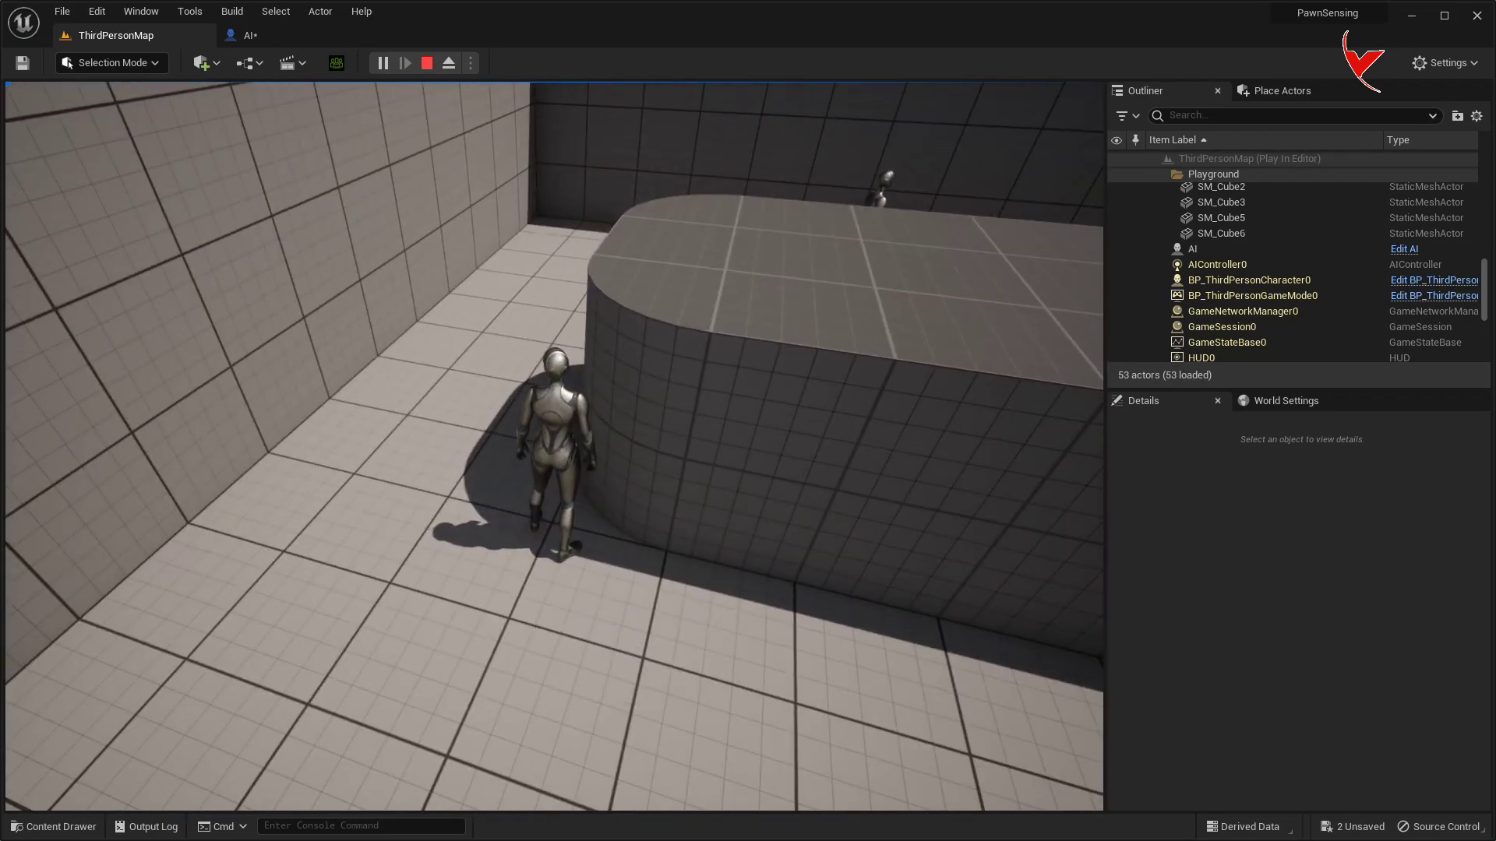
pyautogui.press('Escape')
pyautogui.moveTo(635, 477); pyautogui.dragTo(635, 478, button='right')
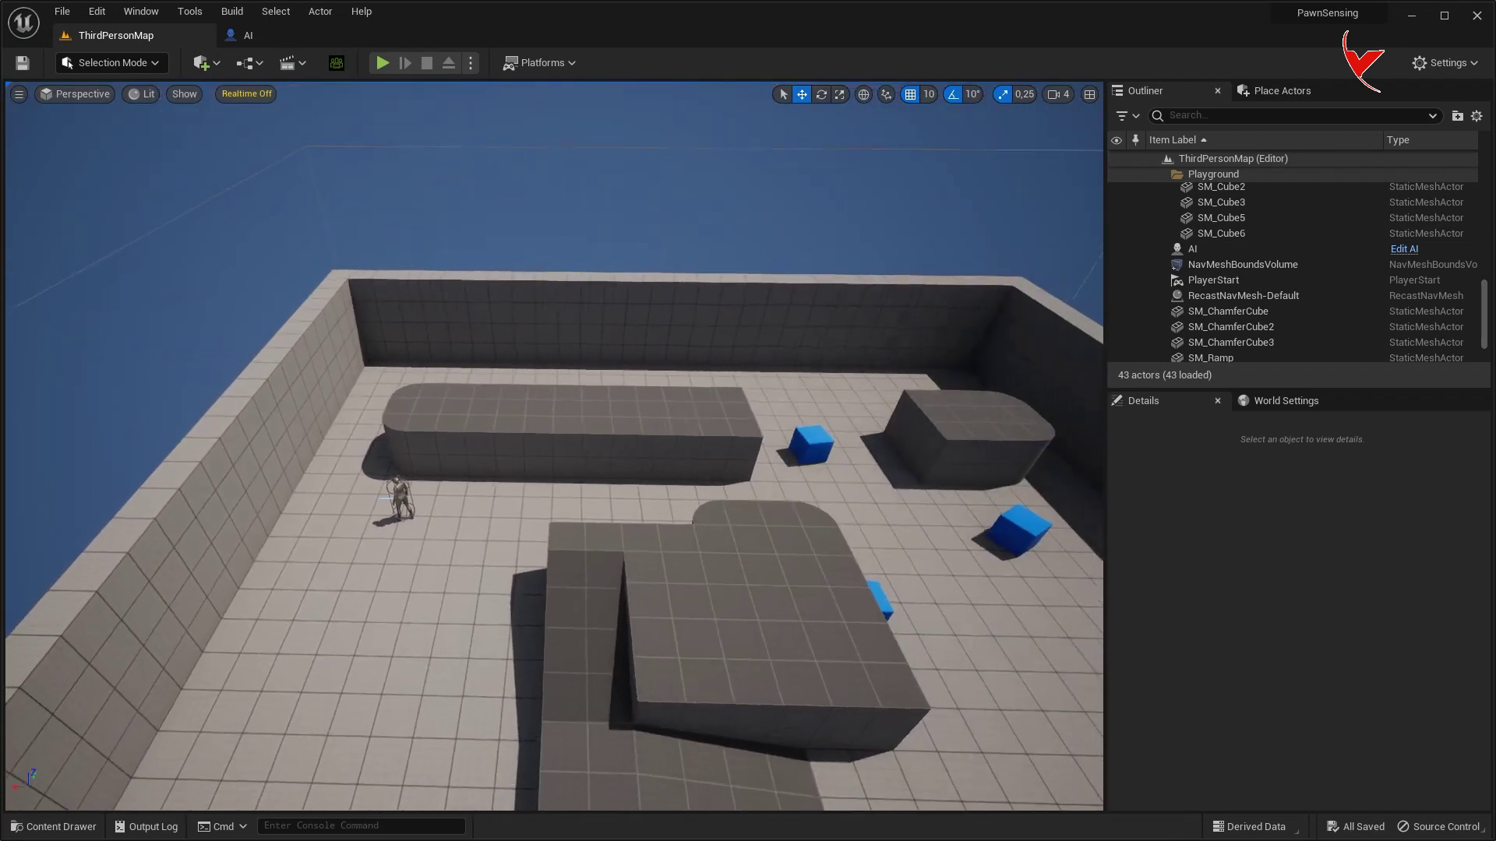
# - Move the AI character to X 2250, Y 1060 and rotate it to face 200 degrees
pyautogui.moveTo(718, 337); pyautogui.dragTo(718, 338, button='right')
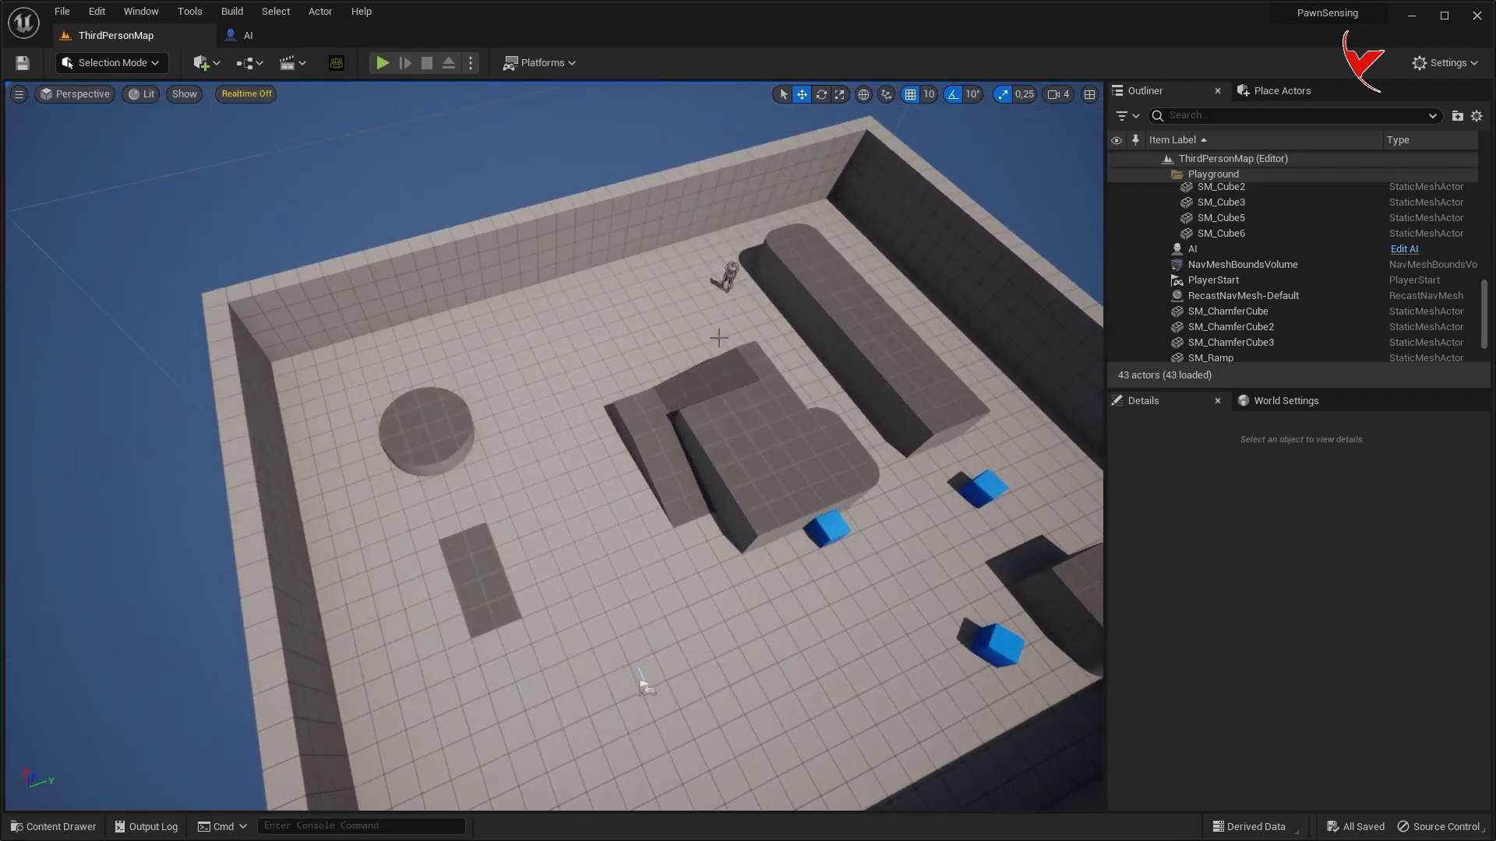
pyautogui.click(731, 272)
pyautogui.moveTo(767, 262); pyautogui.dragTo(524, 323)
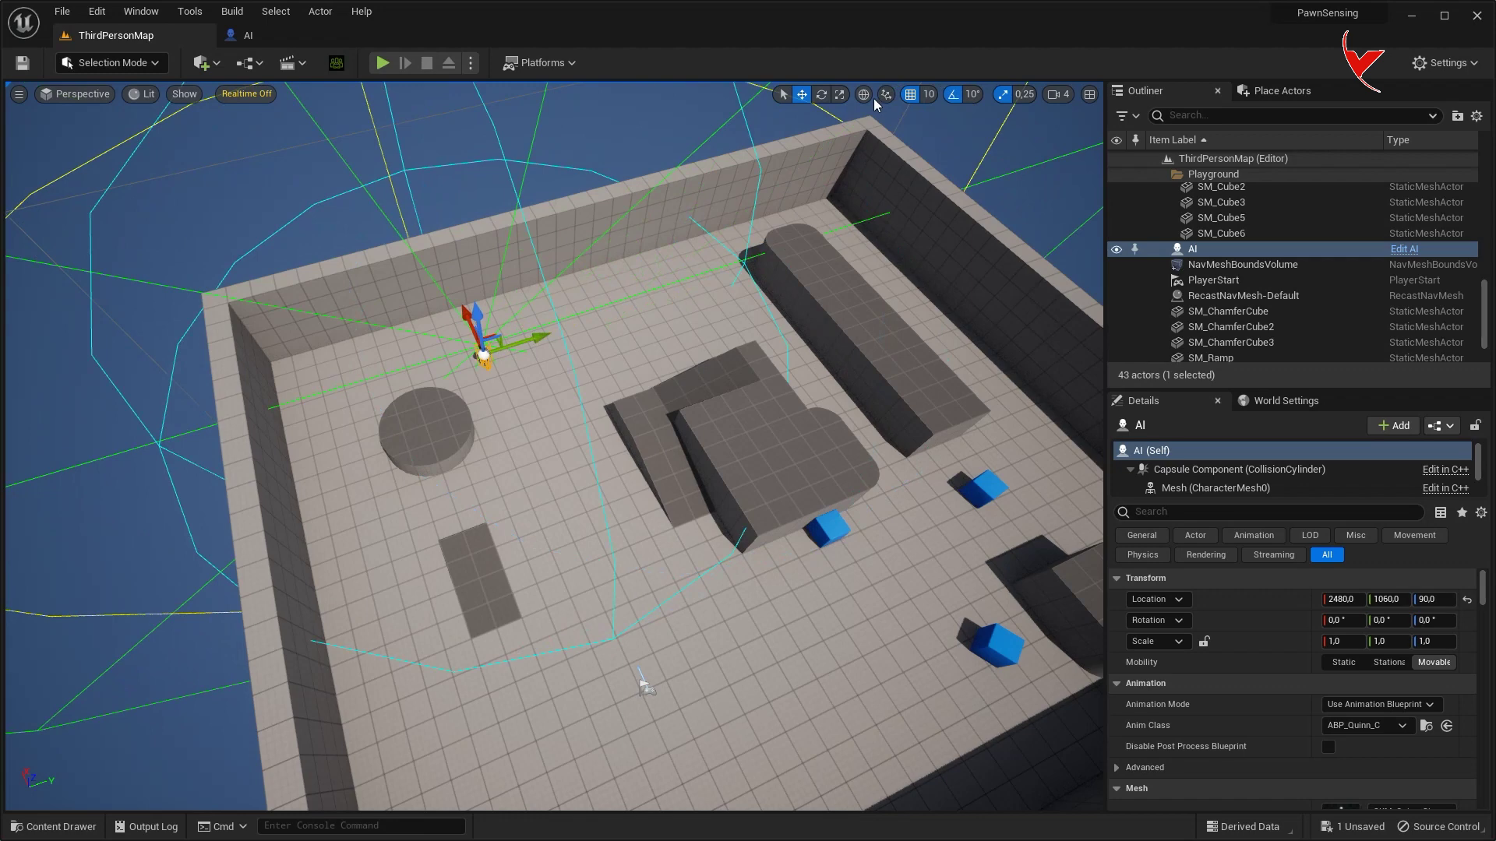
pyautogui.moveTo(465, 434); pyautogui.dragTo(481, 432)
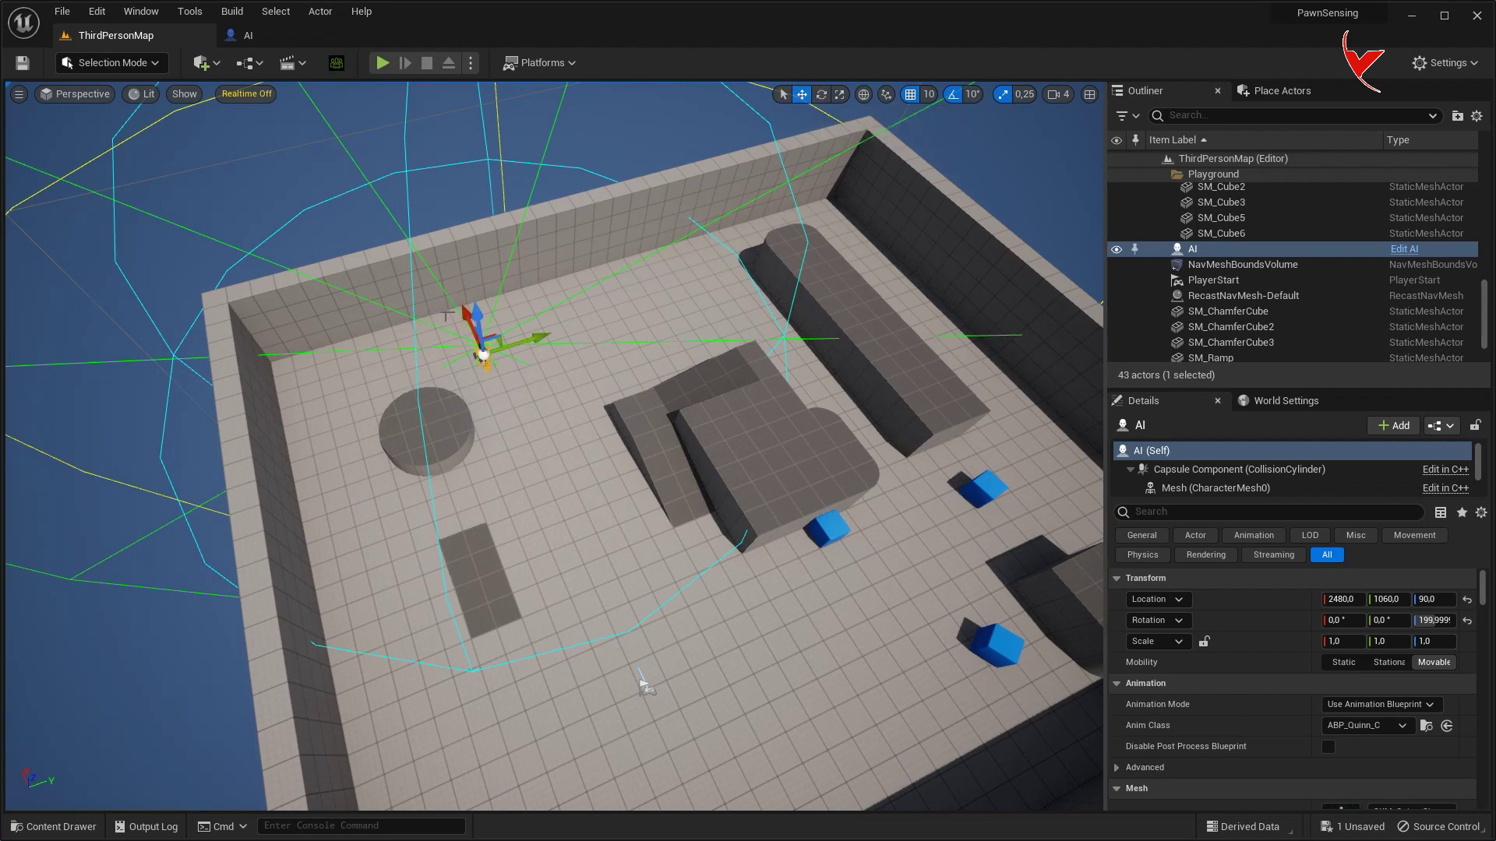
pyautogui.moveTo(458, 311); pyautogui.dragTo(469, 324)
pyautogui.scroll(5, 668, 527)
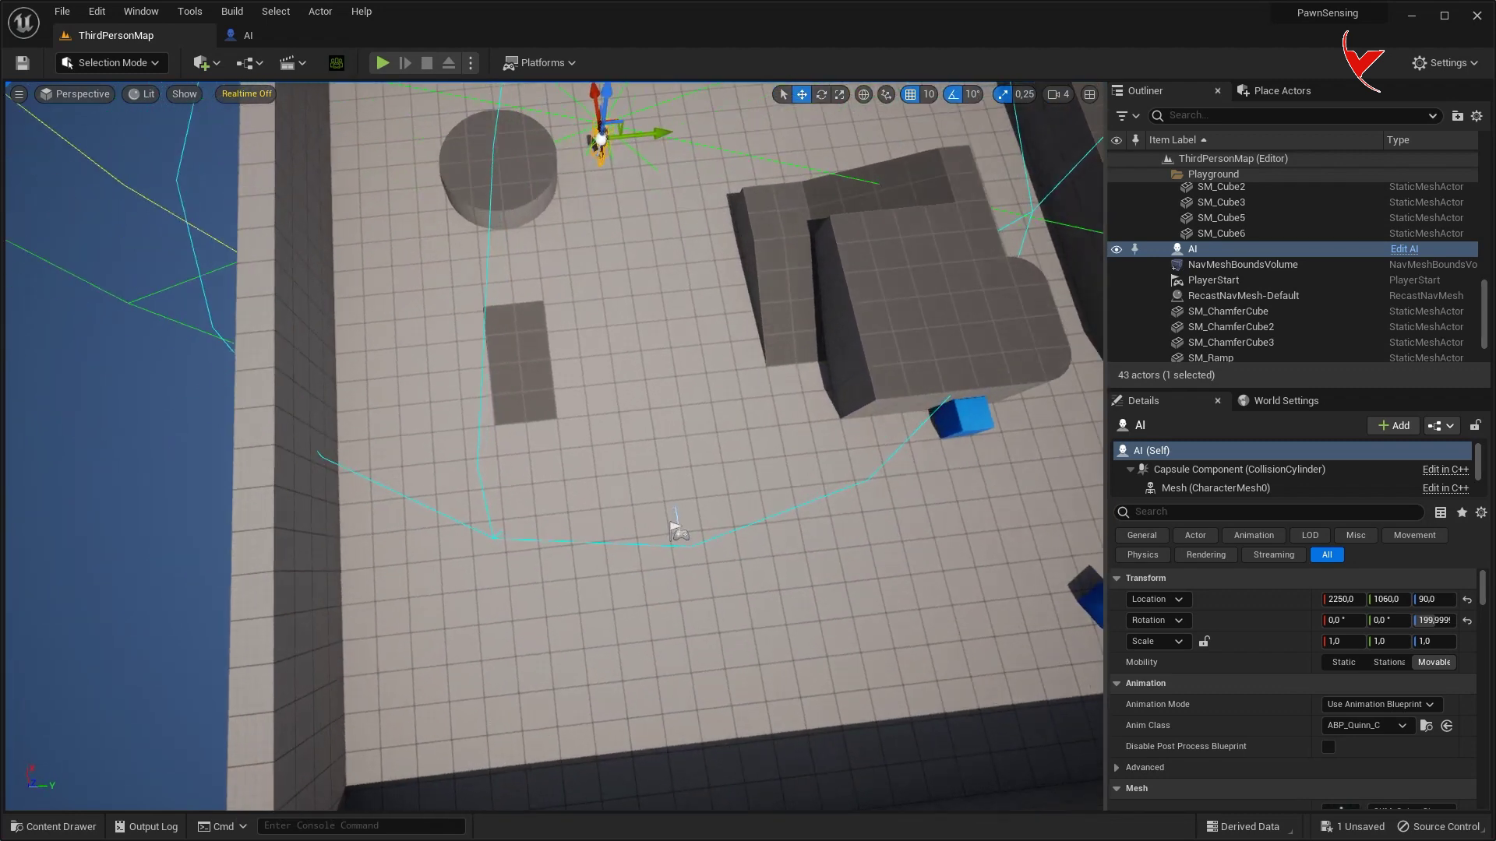
pyautogui.click(1276, 114)
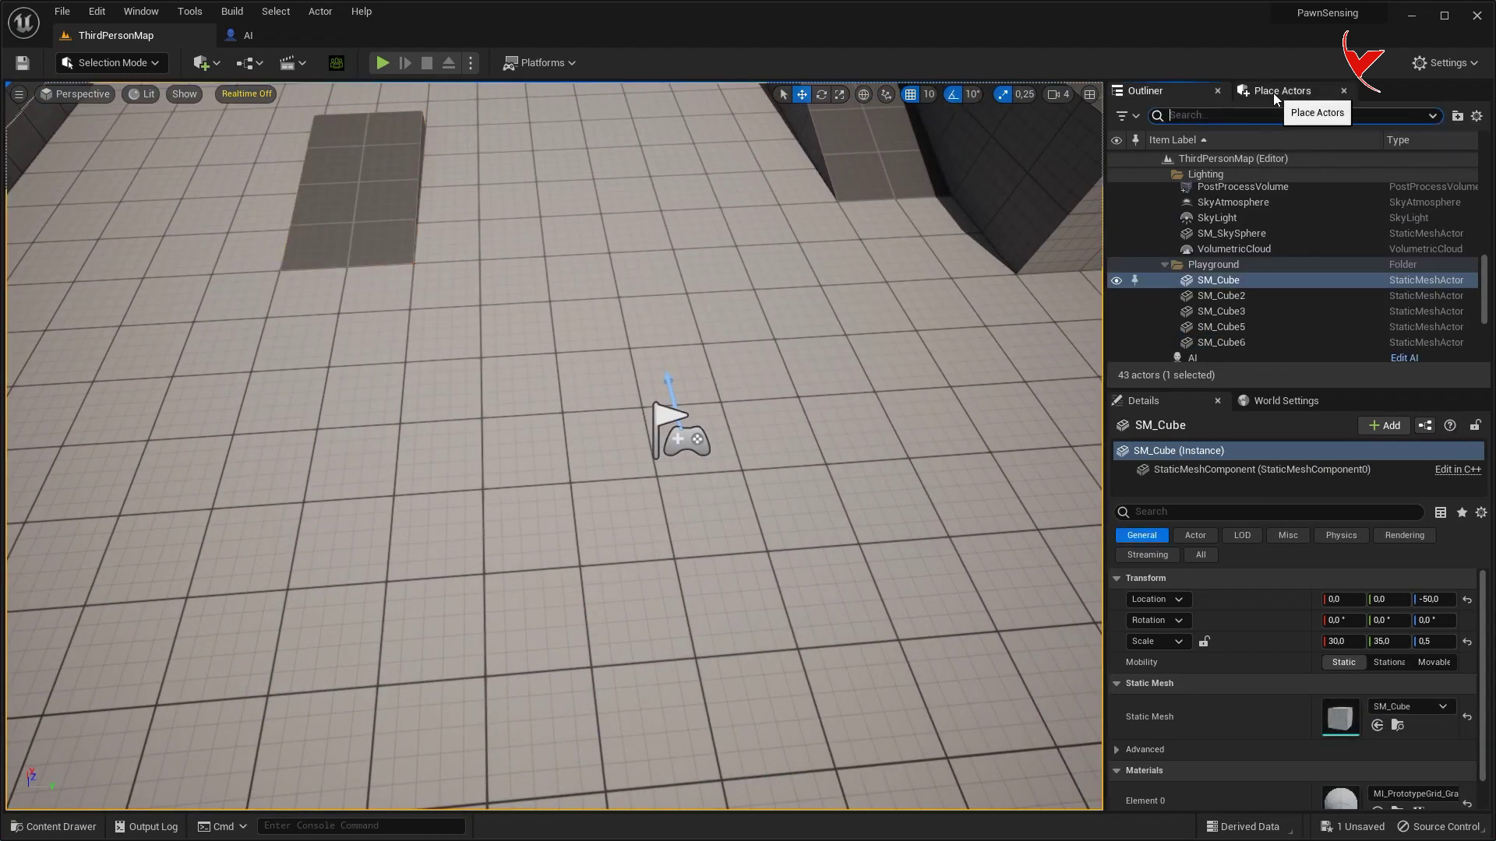
# - Place a Plane near the player start, scale it to 2.75 × 5.75, and drop it onto the floor
pyautogui.click(1273, 91)
pyautogui.click(1222, 111)
pyautogui.write('plane')
pyautogui.moveTo(1186, 149); pyautogui.dragTo(659, 360)
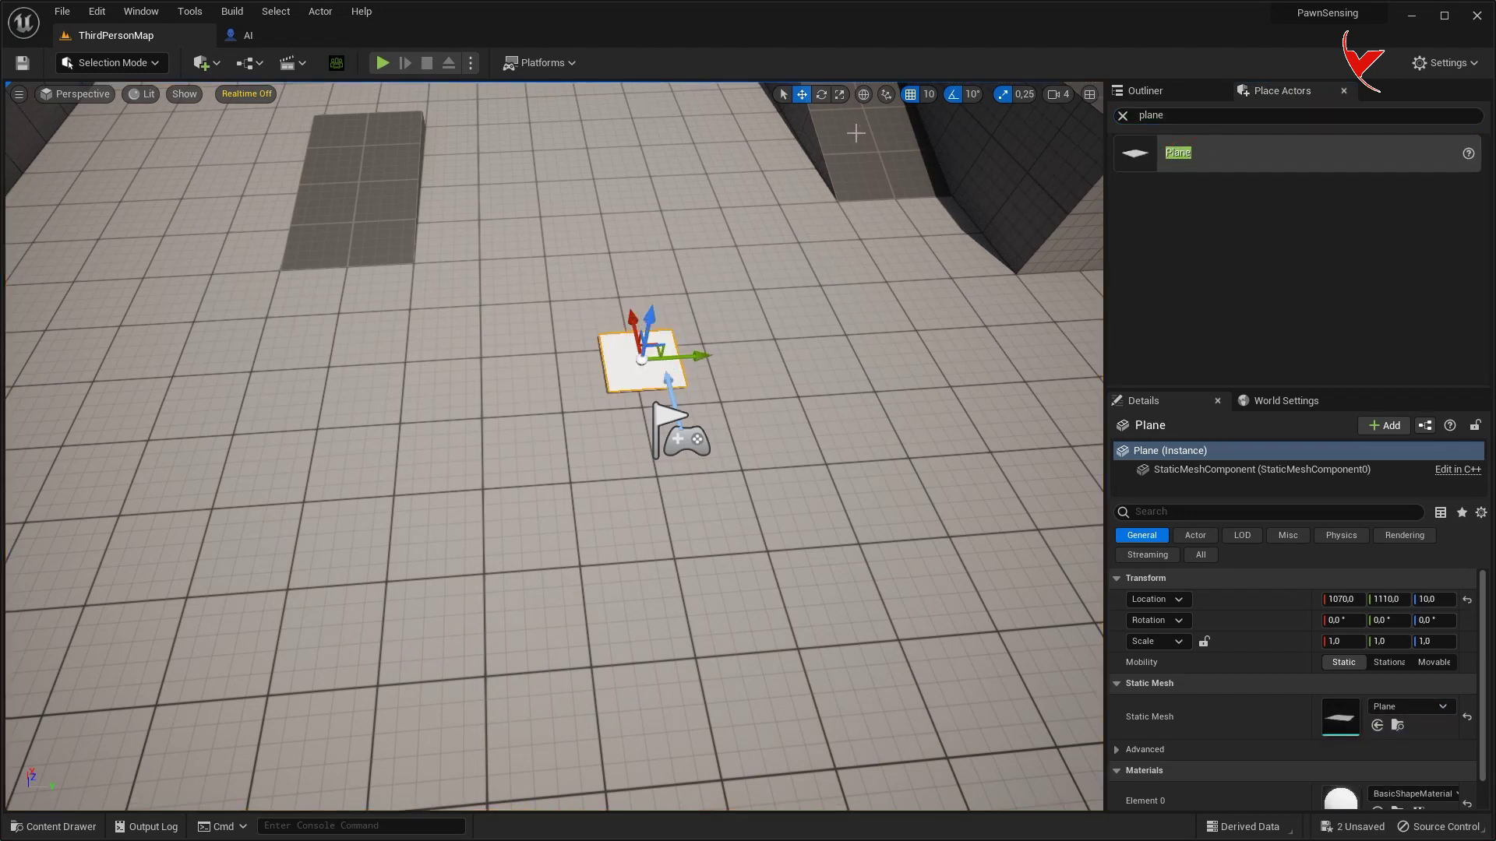
pyautogui.moveTo(698, 359); pyautogui.dragTo(787, 360)
pyautogui.moveTo(633, 322); pyautogui.dragTo(615, 288)
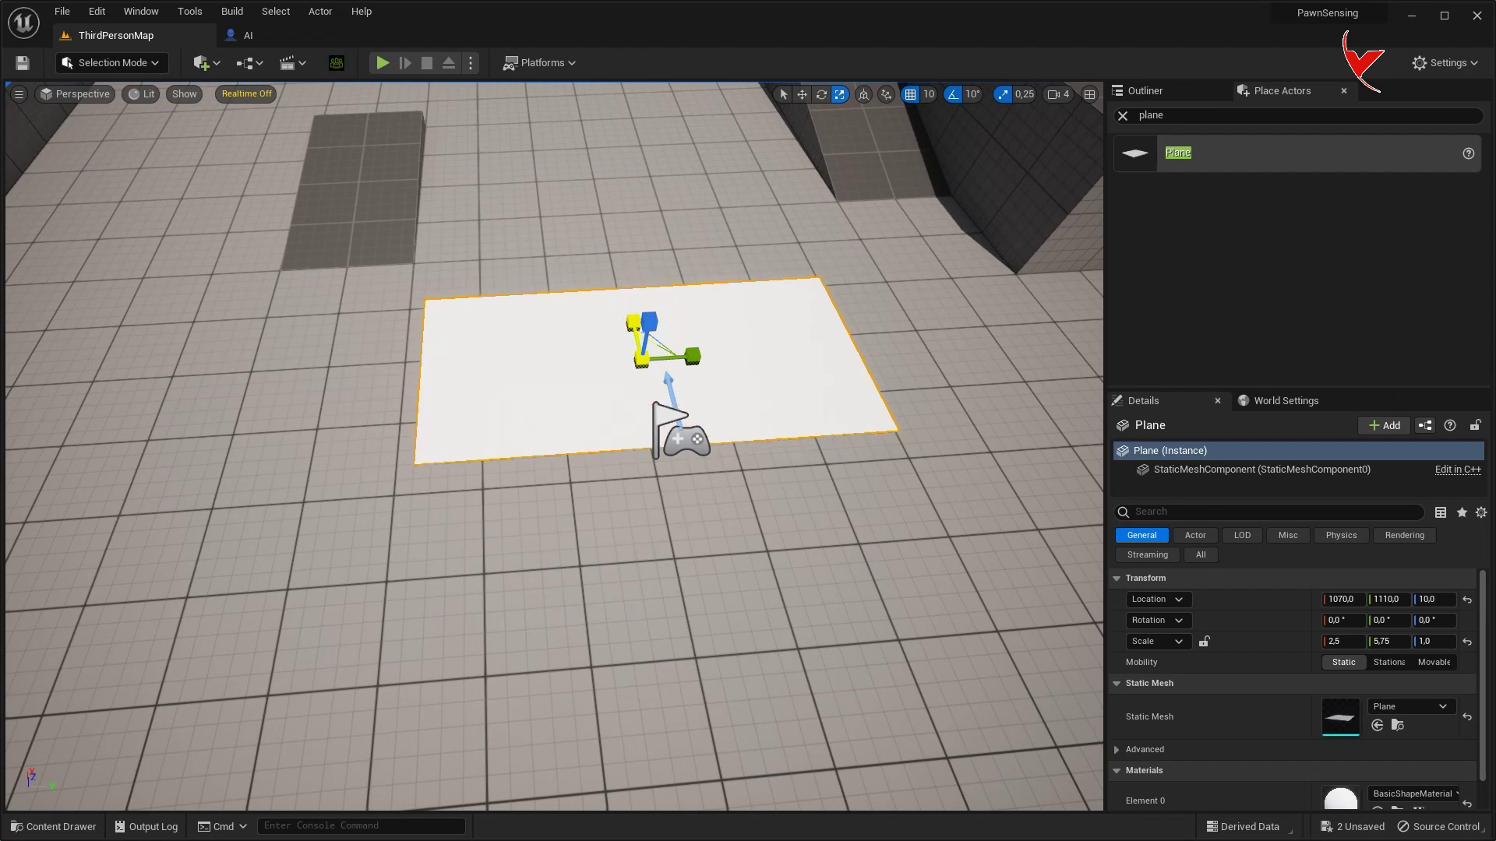
pyautogui.moveTo(670, 436); pyautogui.dragTo(853, 92, button='right')
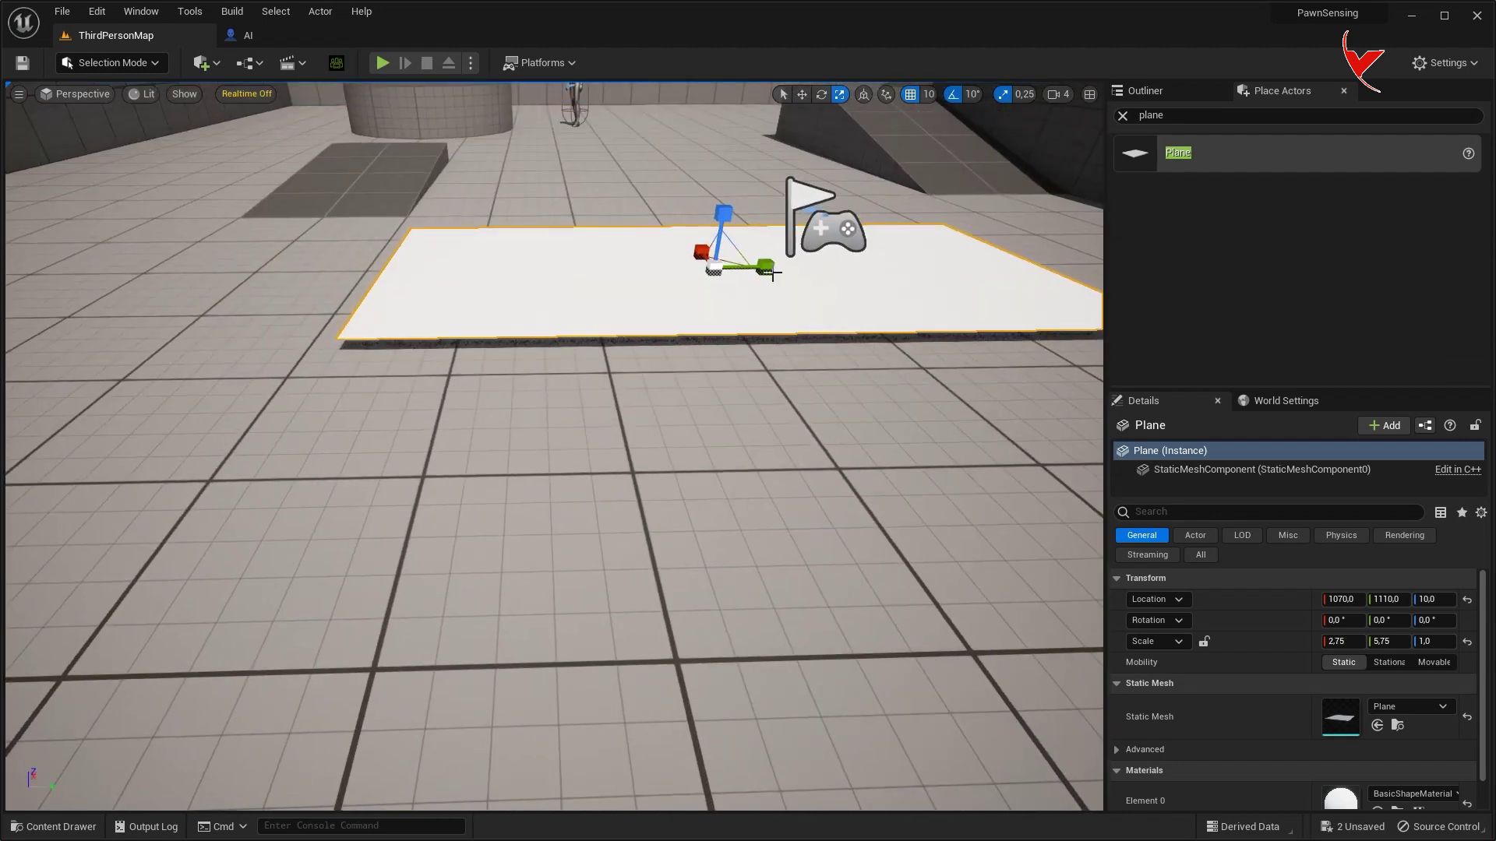
pyautogui.press('End')
pyautogui.press('f')
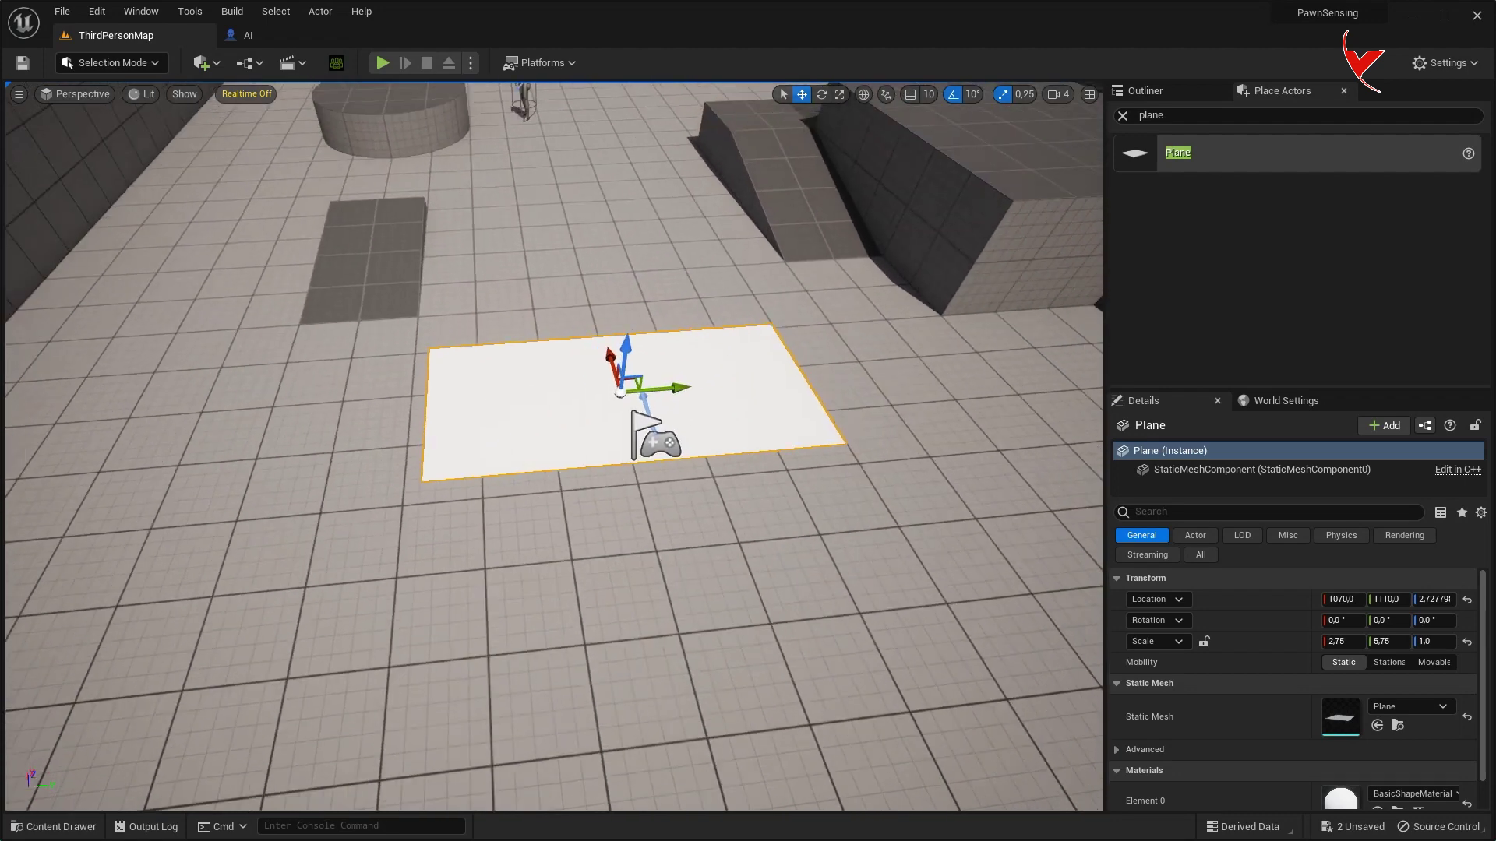
# - Add a NavModifierVolume over the white plane with Area Class set to NavArea_Obstacle
pyautogui.write('navm')
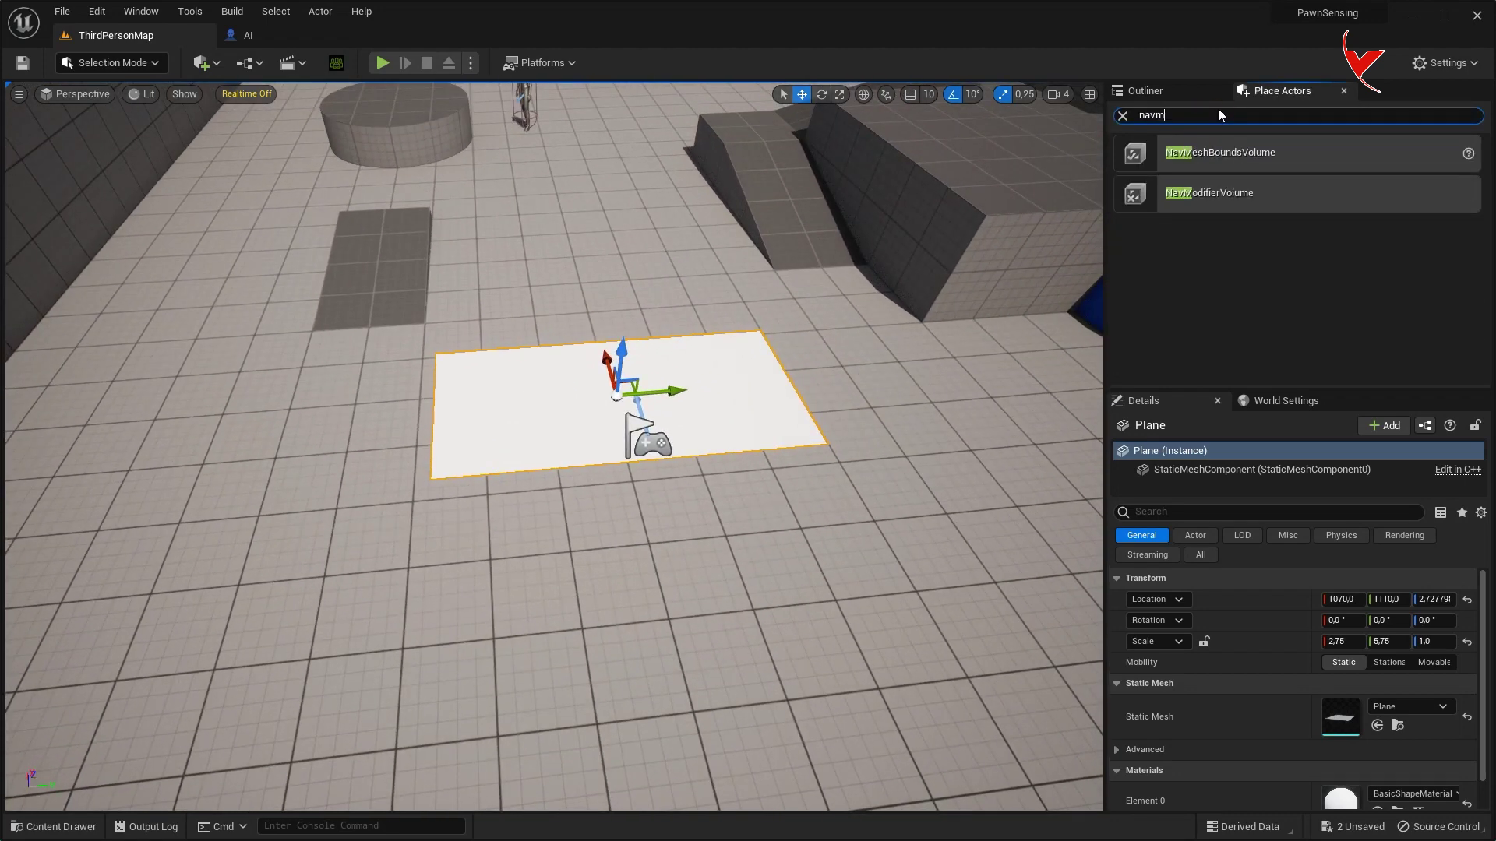
pyautogui.moveTo(1215, 159); pyautogui.dragTo(641, 389)
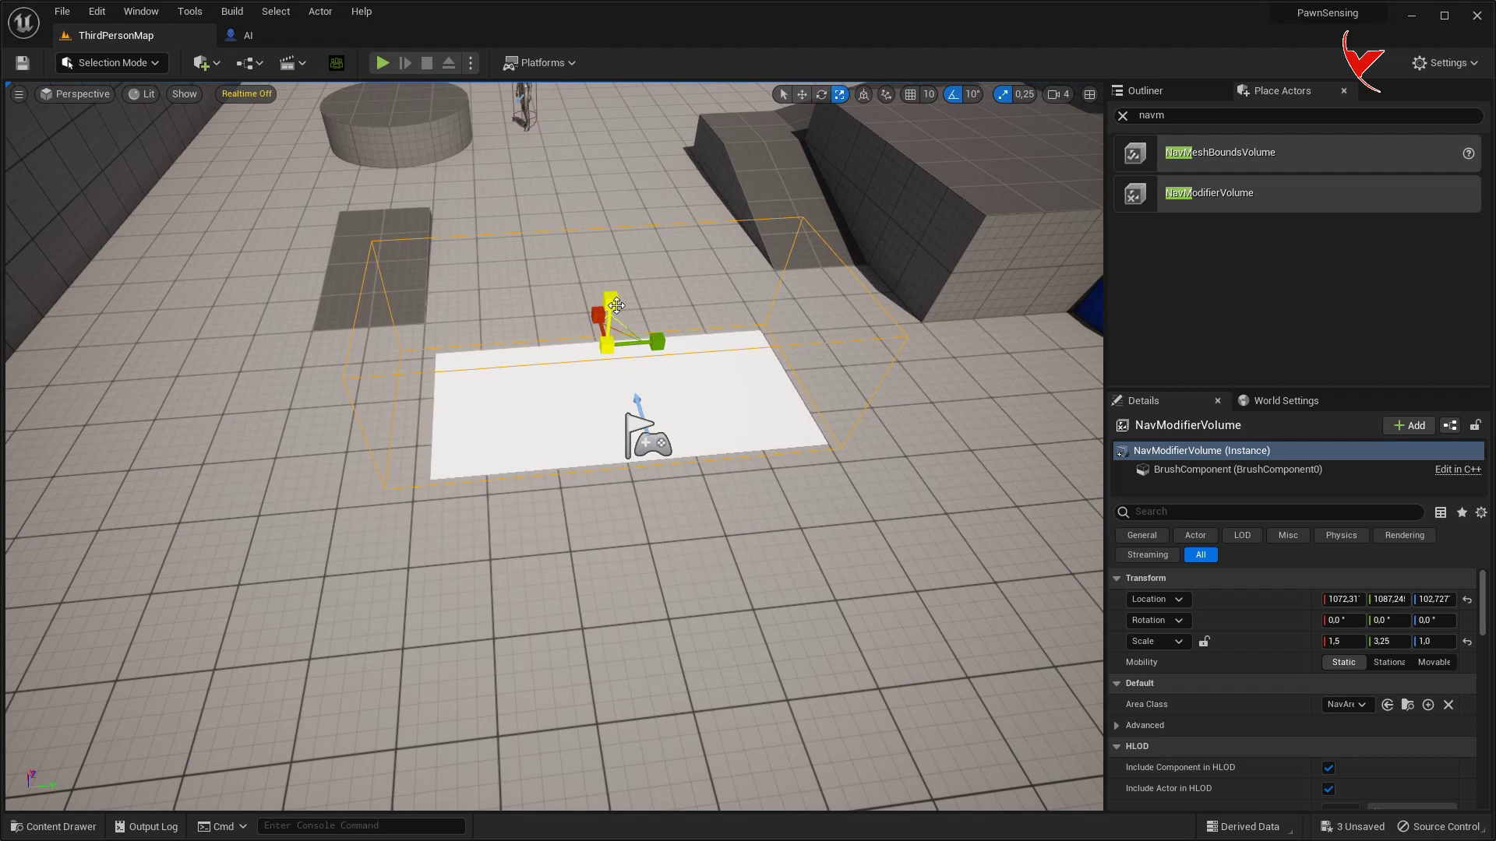
pyautogui.click(1121, 116)
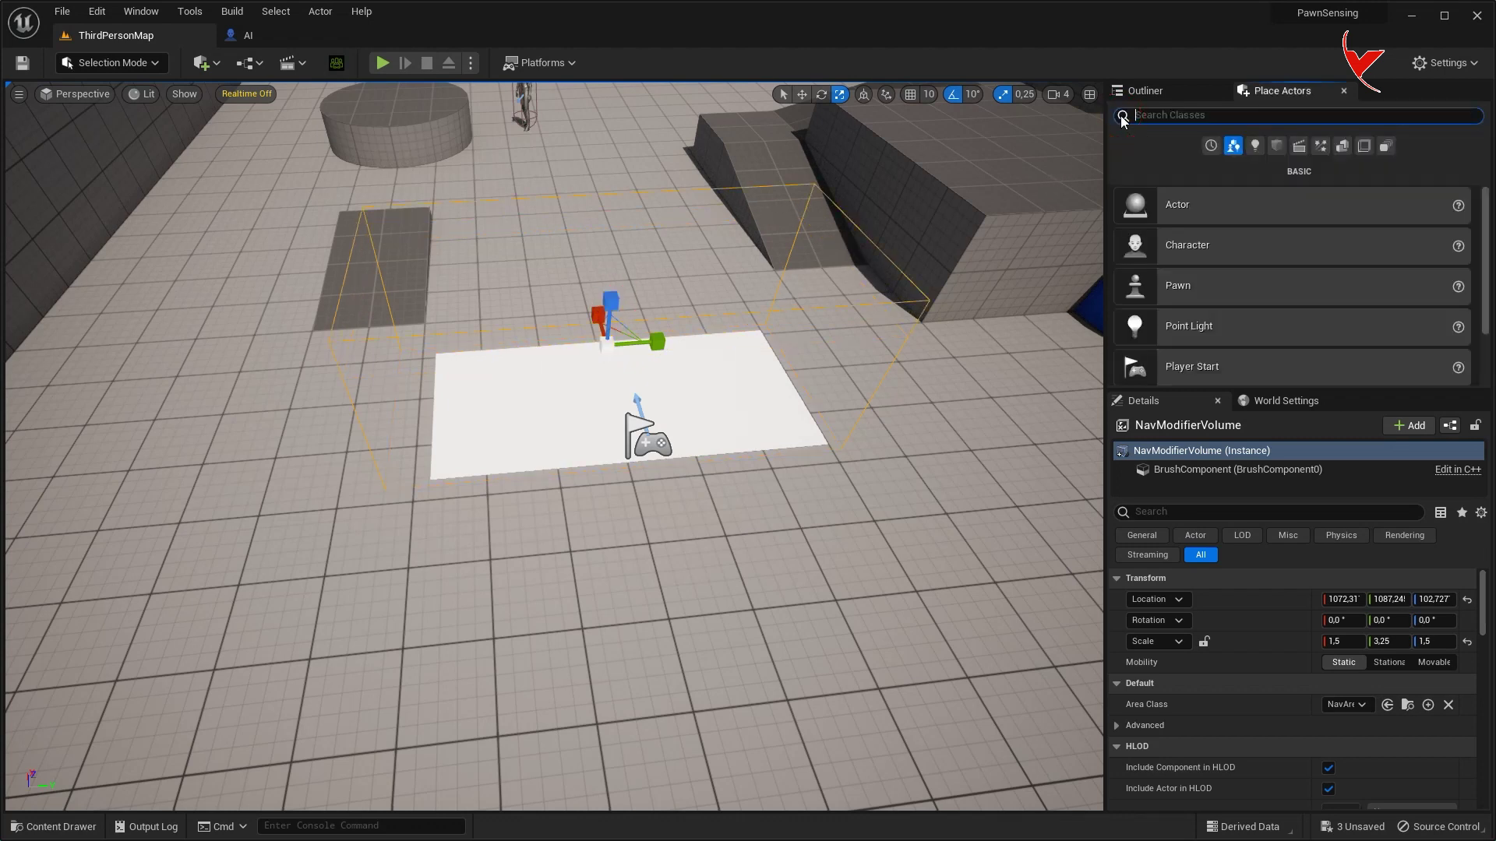
pyautogui.scroll(-3, 1275, 676)
pyautogui.click(1341, 581)
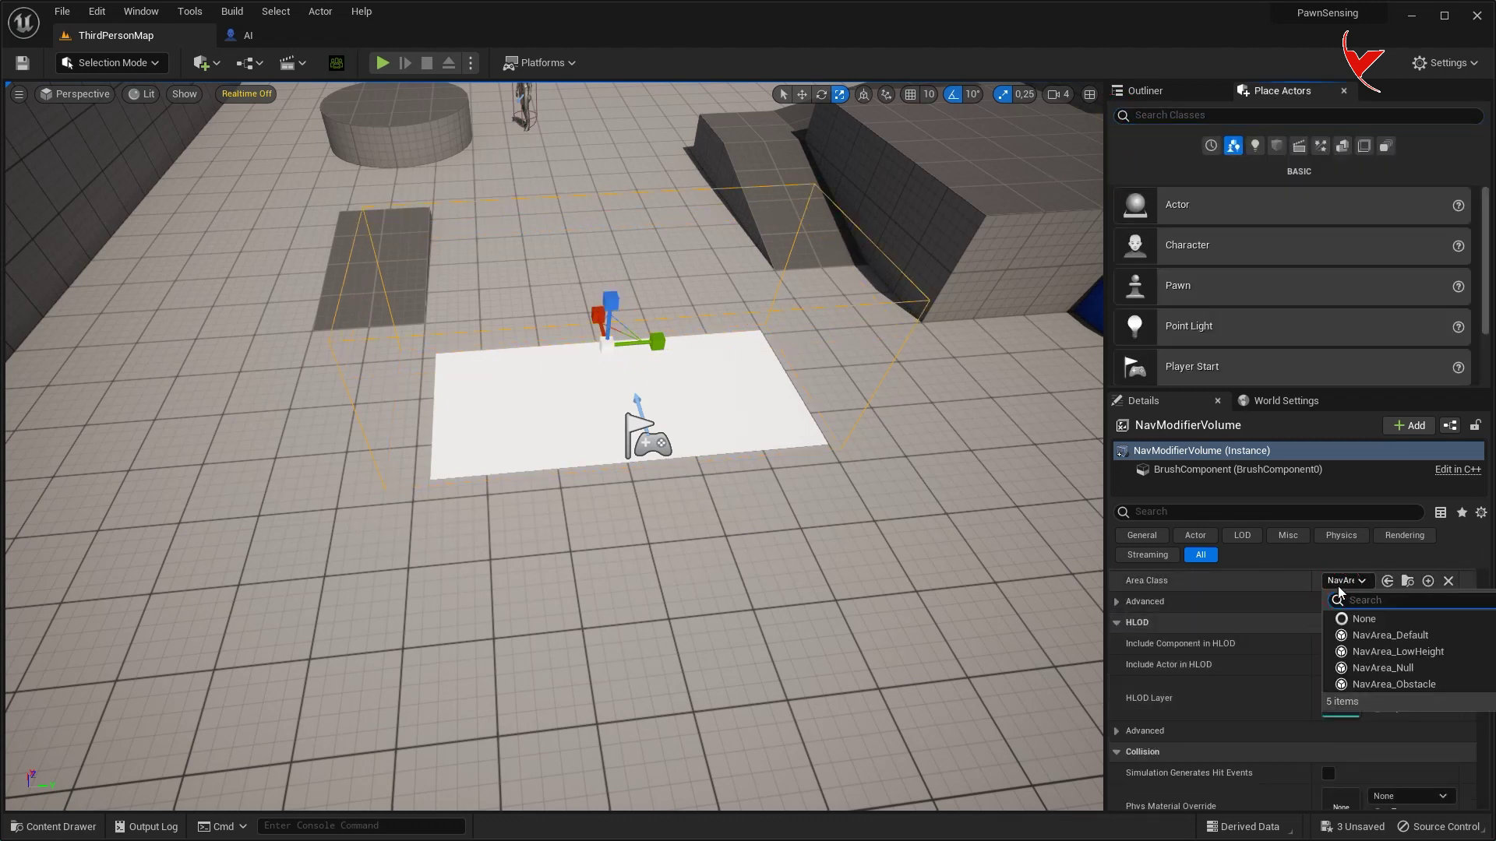
pyautogui.click(1372, 681)
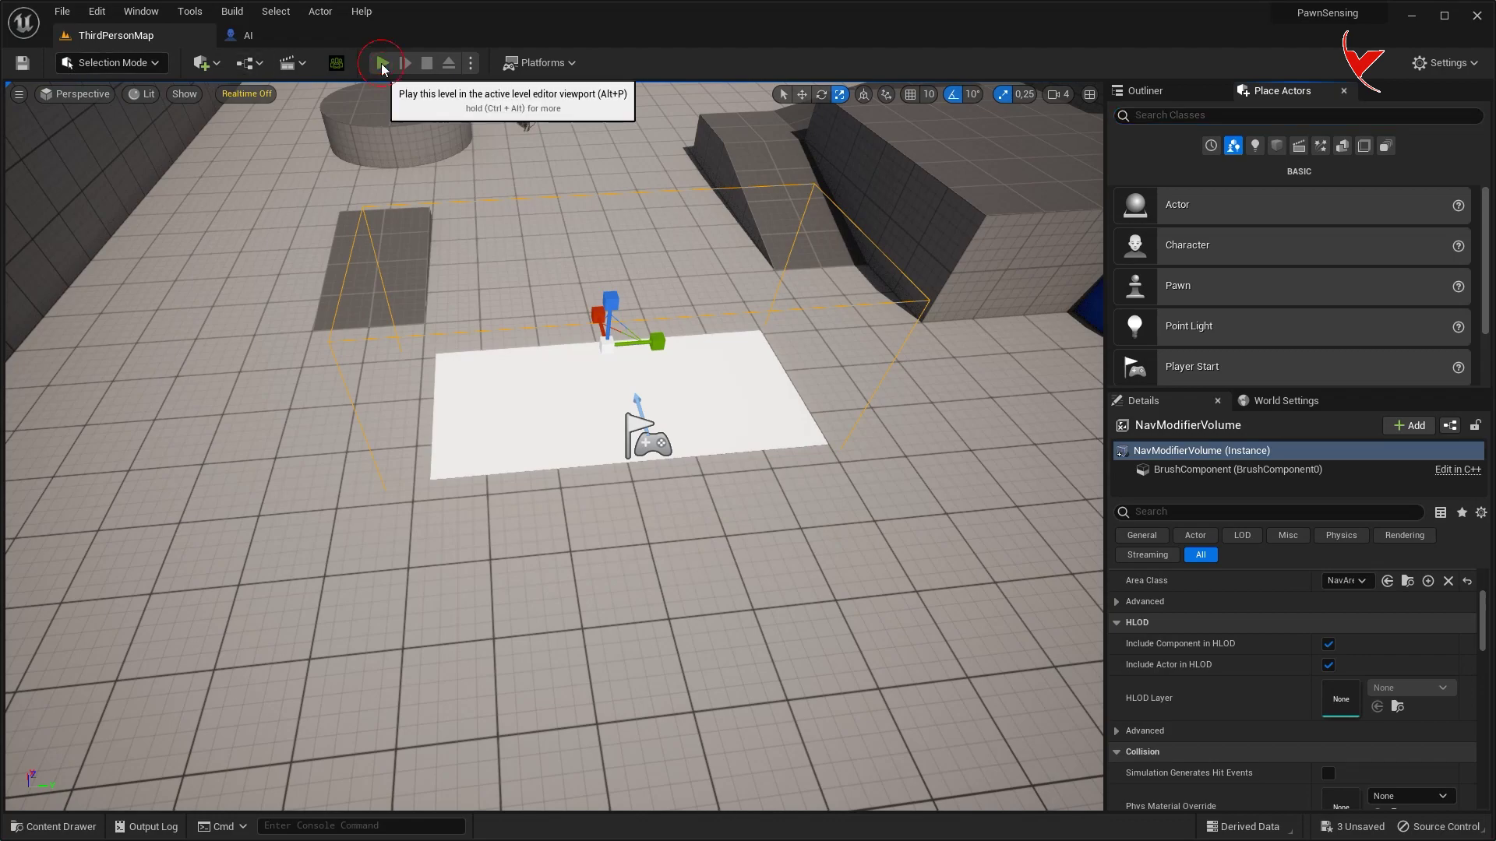
# - Play ThirdPersonMap and run the character back and forth across the white plane to draw the AI around it
pyautogui.click(382, 64)
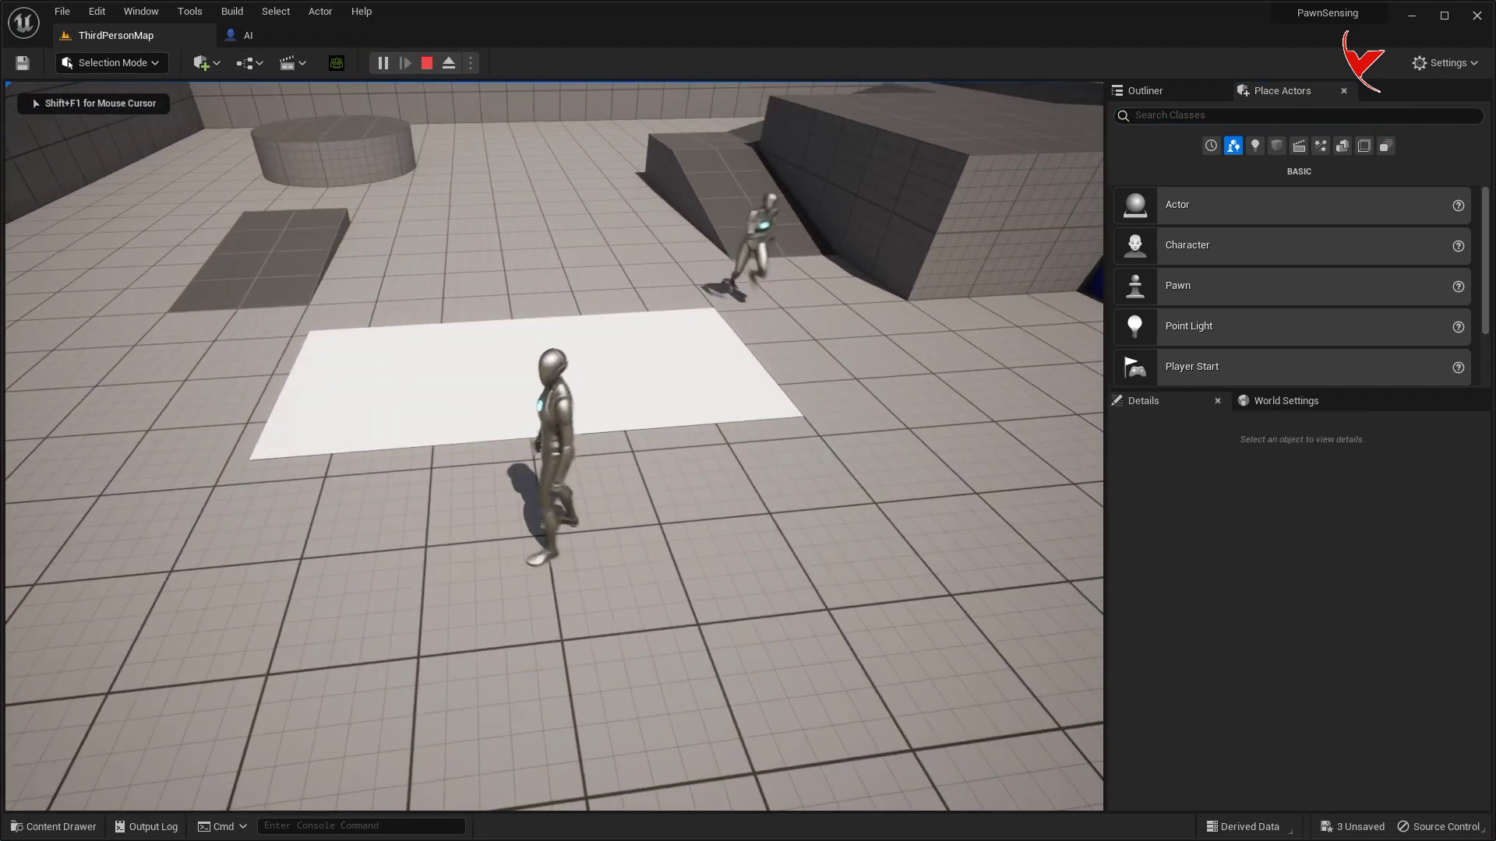
pyautogui.press('w')
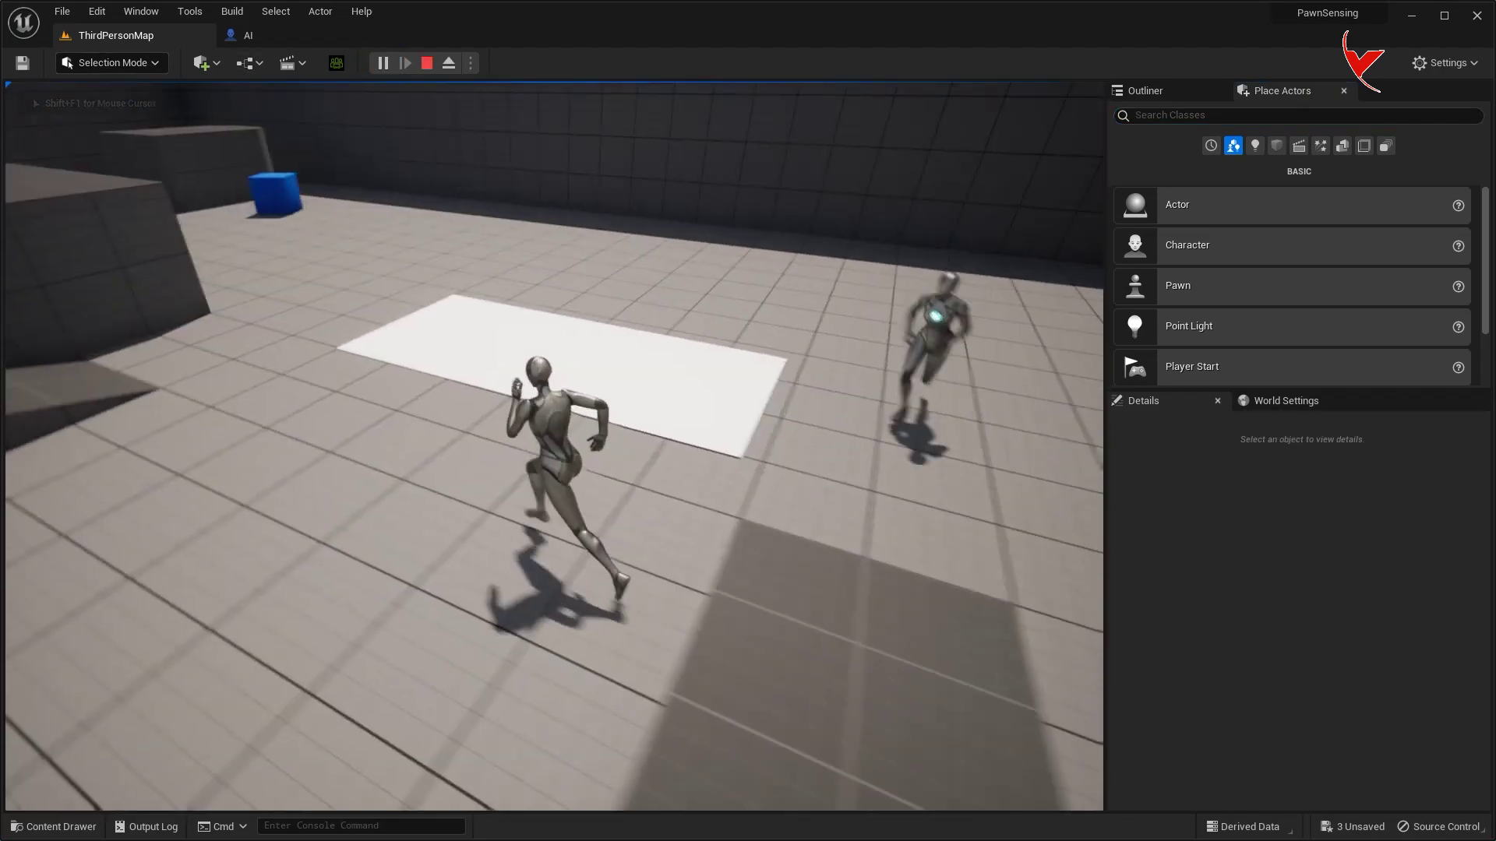
pyautogui.press('s')
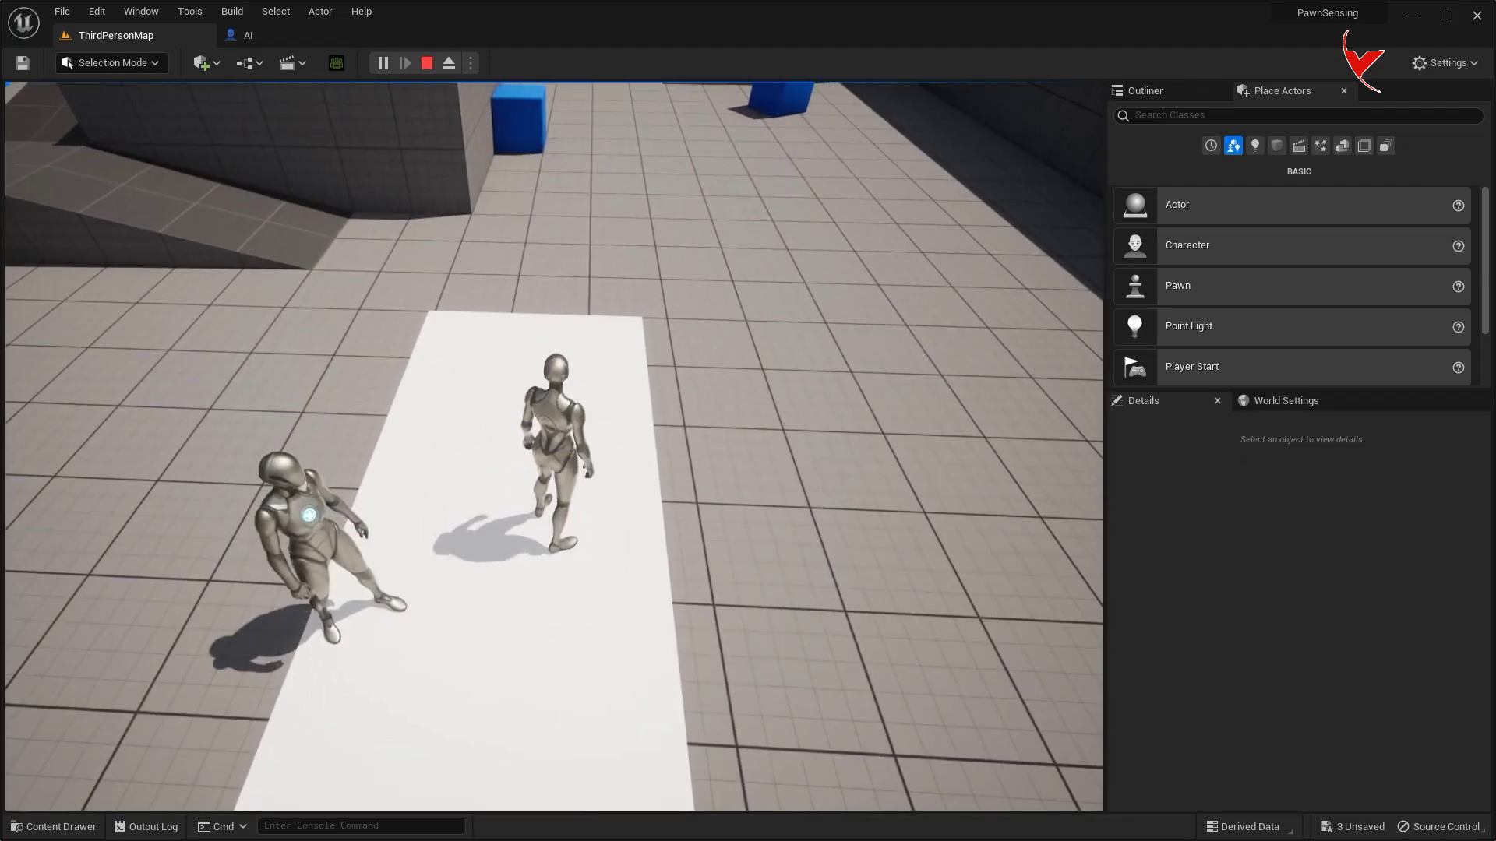
pyautogui.press('s')
pyautogui.press('s')
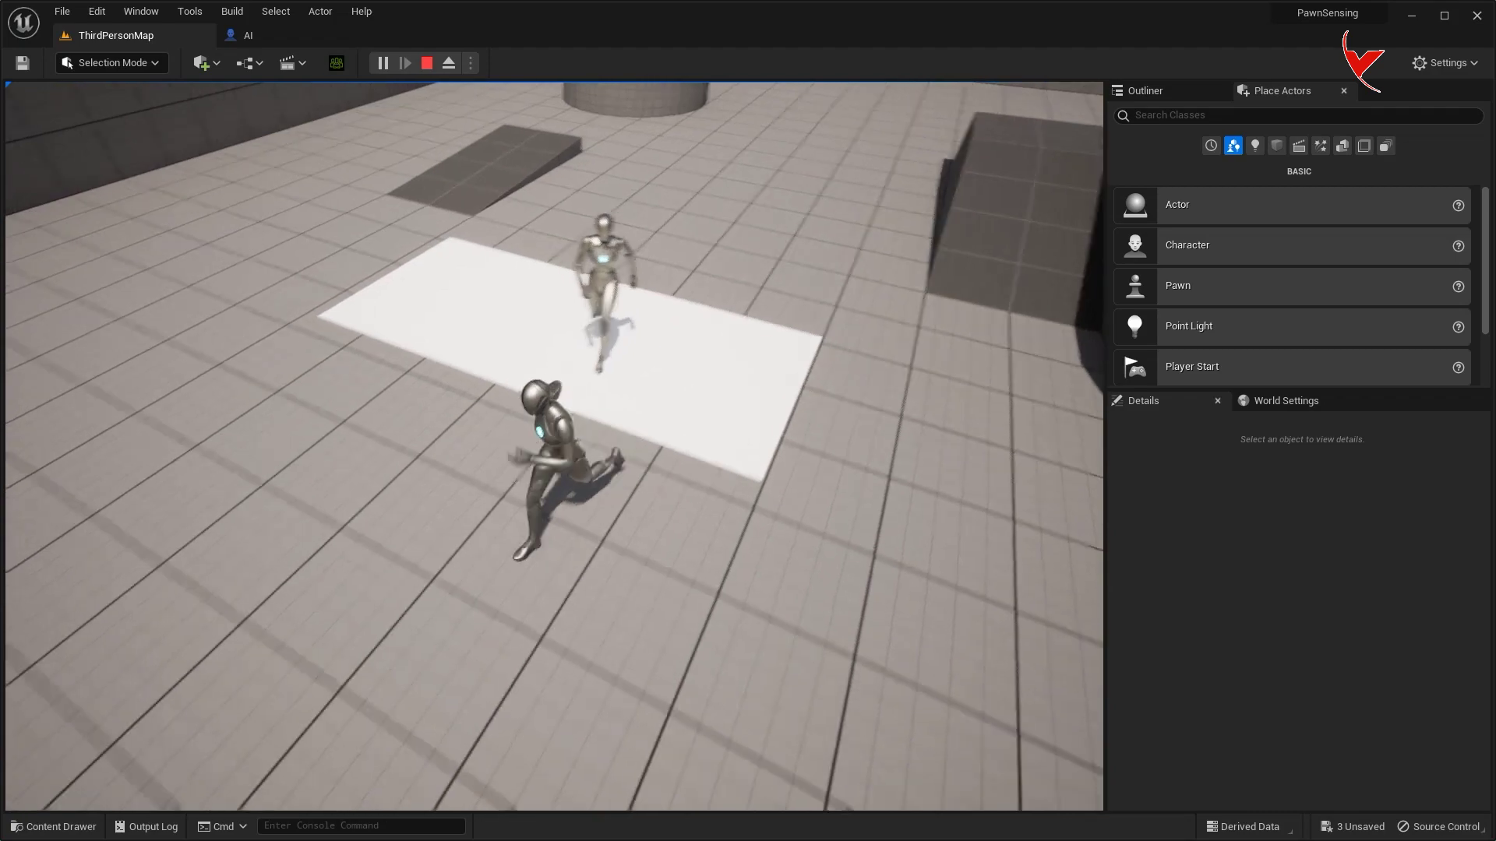
pyautogui.press('w')
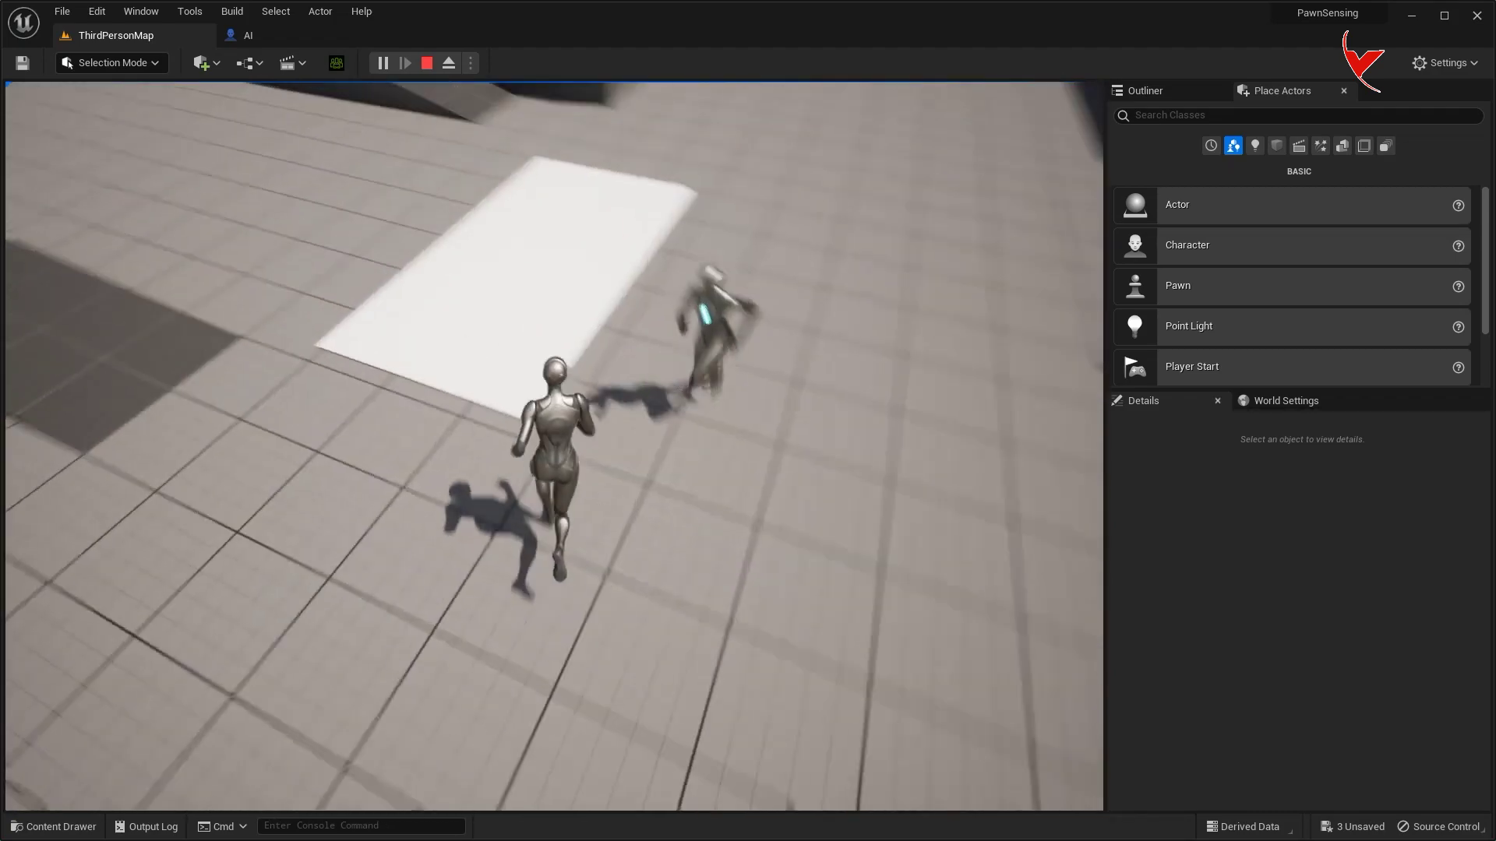